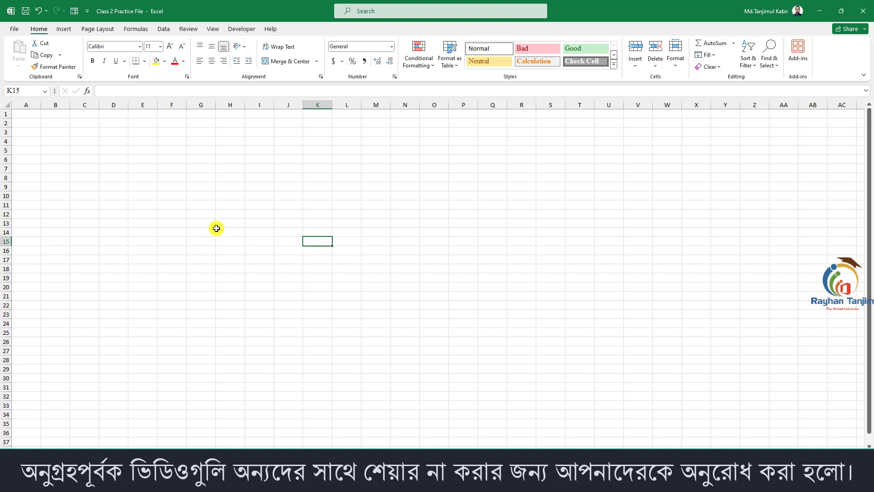
{"action": "left_click", "coordinate": [64, 30]}
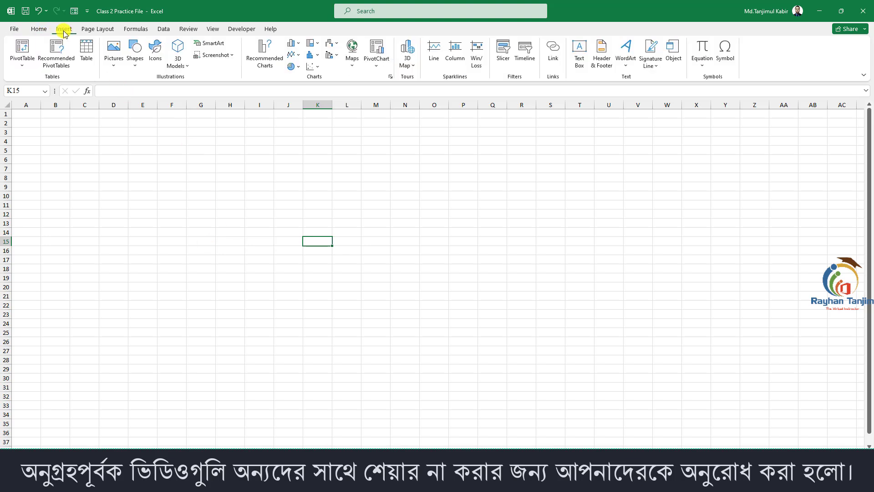
{"action": "left_click", "coordinate": [89, 29]}
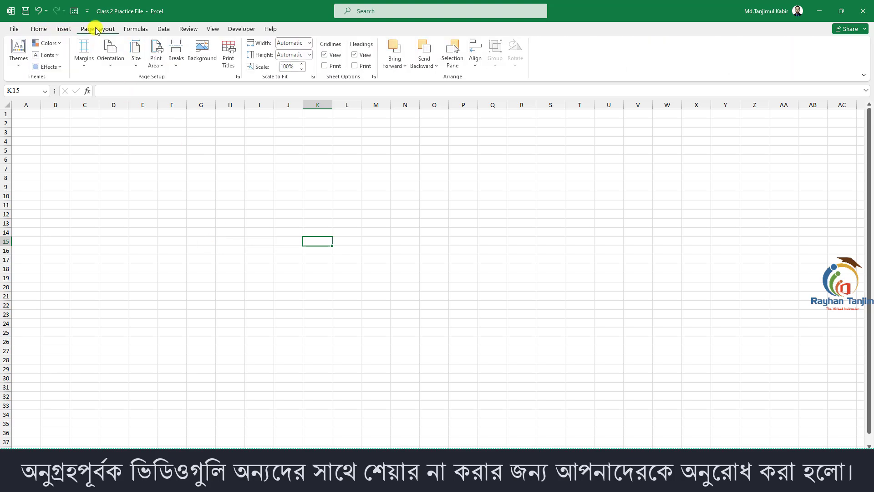
{"action": "left_click", "coordinate": [39, 29]}
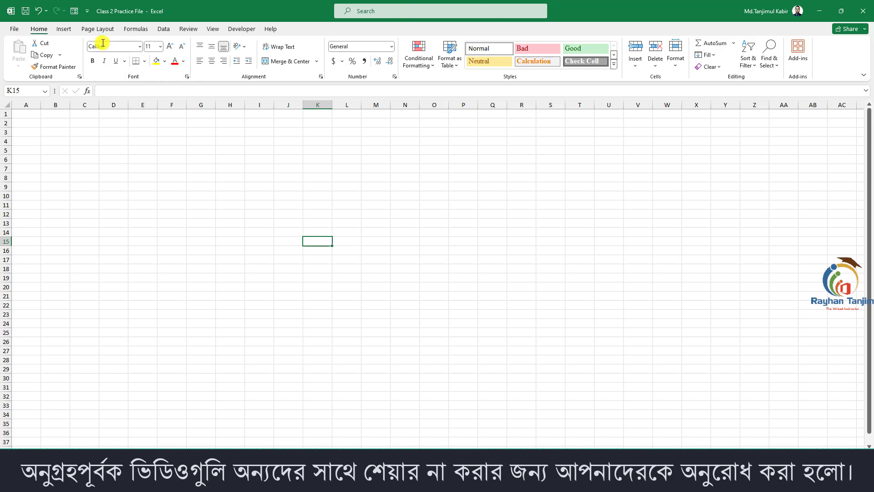
{"action": "left_click", "coordinate": [91, 30]}
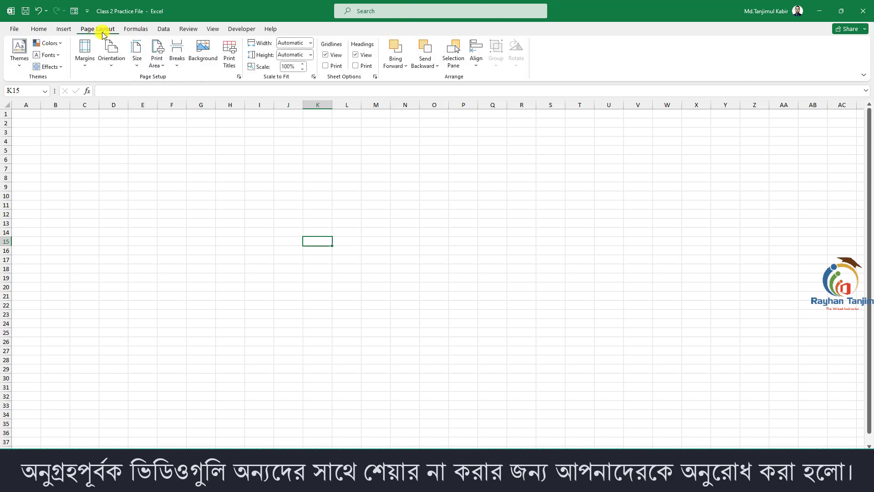
{"action": "left_click", "coordinate": [184, 223]}
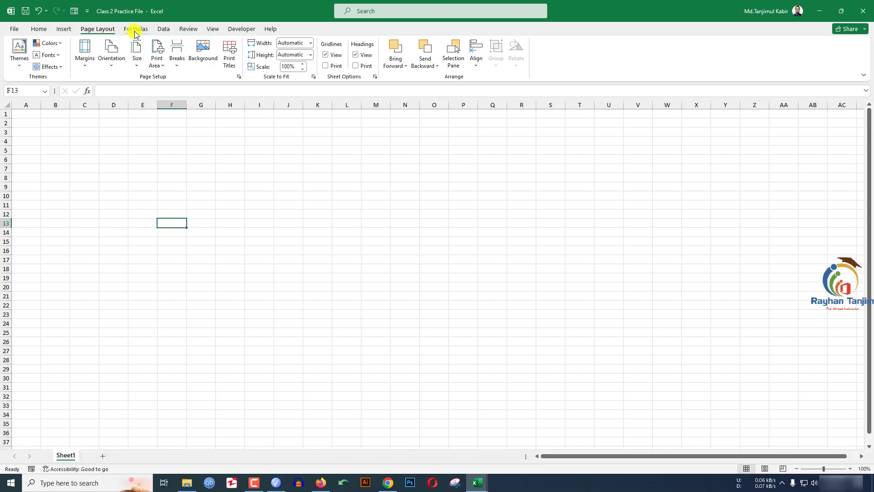
- Hide the Help tab from the ribbon through the ribbon customization options
{"action": "left_click", "coordinate": [14, 29]}
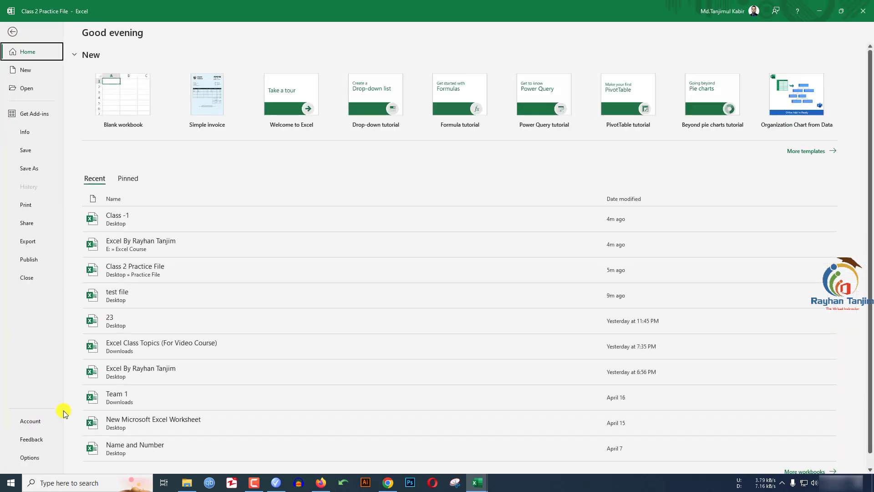
{"action": "left_click", "coordinate": [30, 458]}
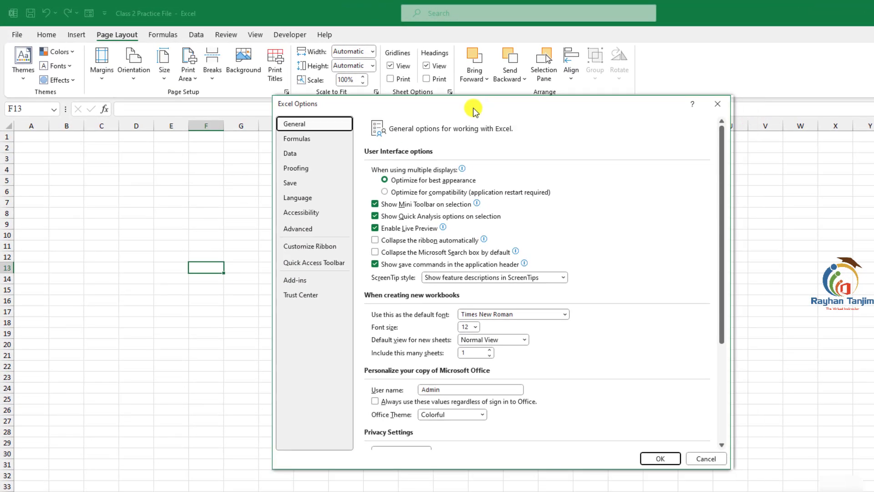
{"action": "left_click_drag", "start_coordinate": [473, 109], "coordinate": [423, 104]}
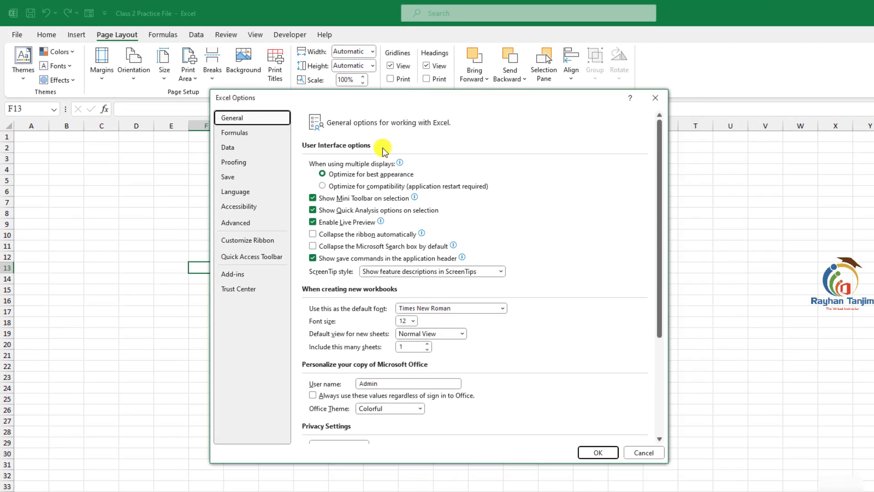
{"action": "left_click", "coordinate": [250, 241]}
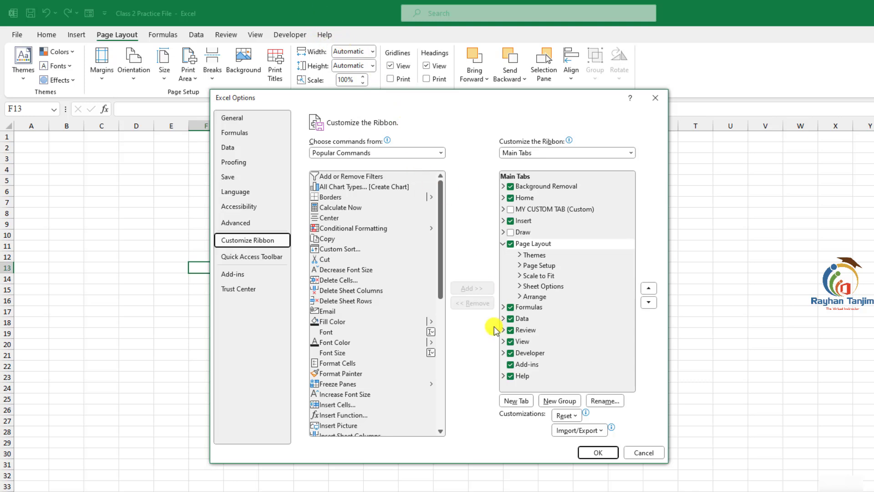
{"action": "left_click", "coordinate": [510, 375]}
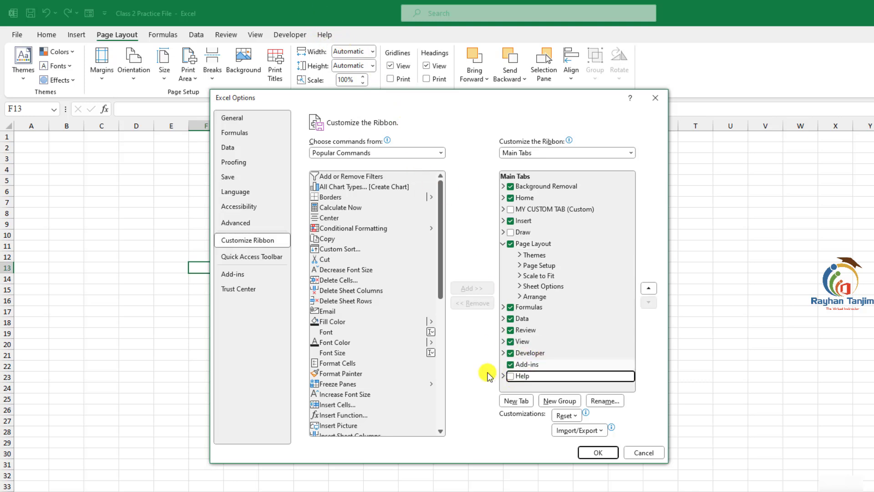
{"action": "left_click", "coordinate": [597, 452]}
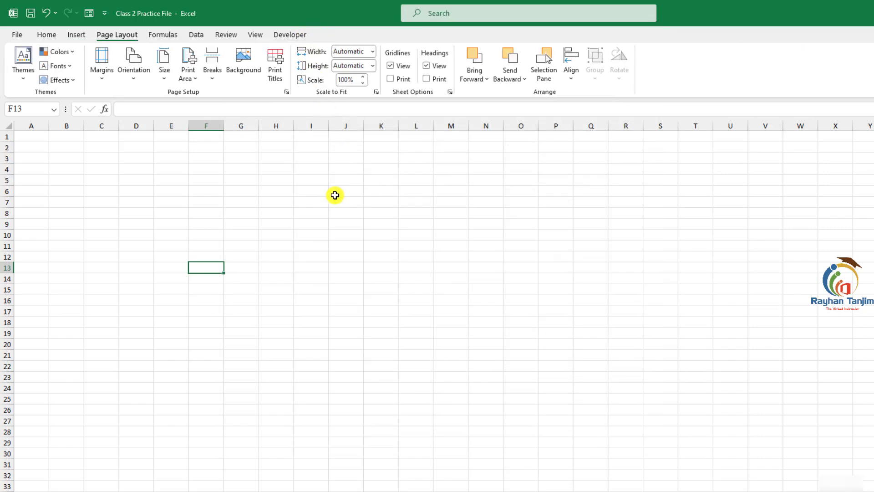
- Show the Help tab on the ribbon again in the ribbon customization options
{"action": "left_click", "coordinate": [18, 35]}
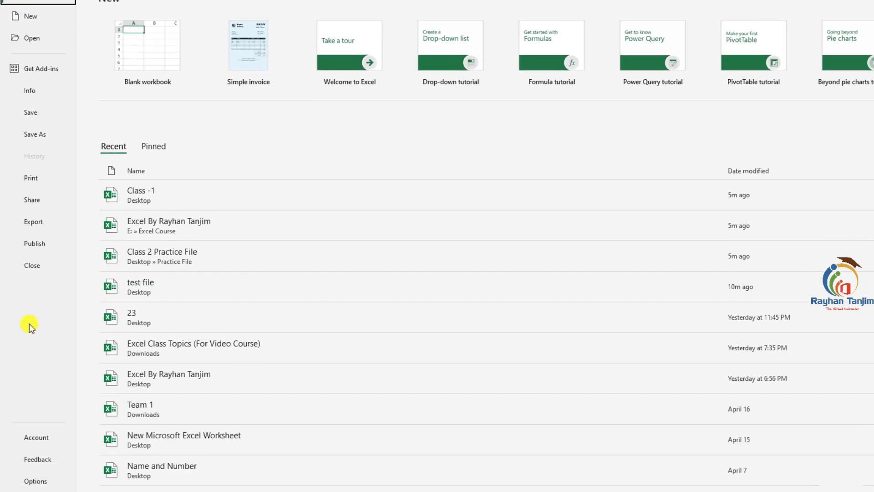
{"action": "left_click", "coordinate": [34, 470]}
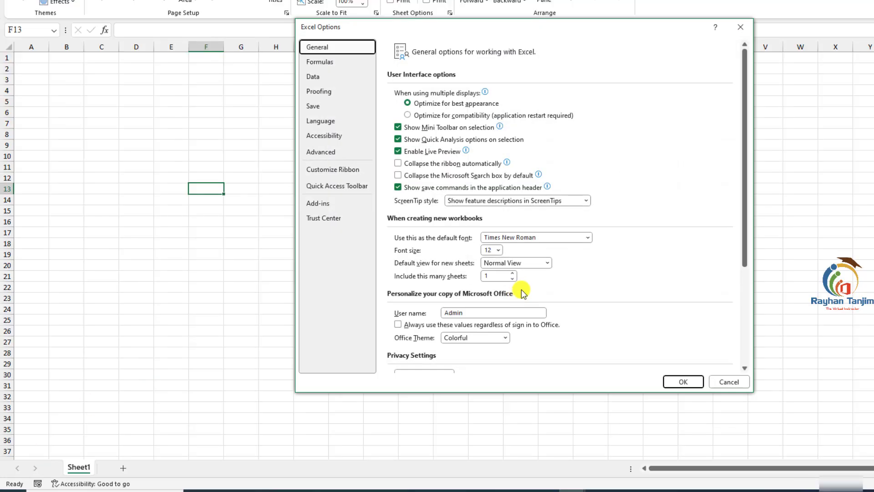
{"action": "left_click", "coordinate": [332, 170]}
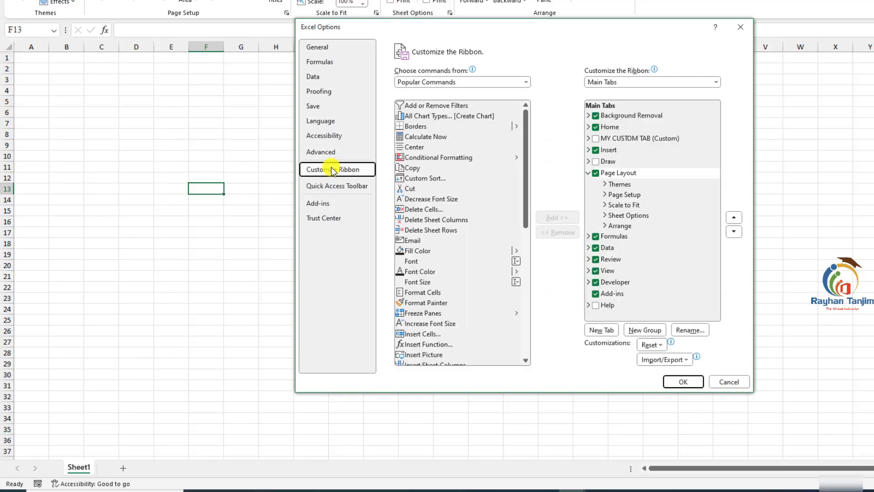
{"action": "left_click", "coordinate": [596, 305]}
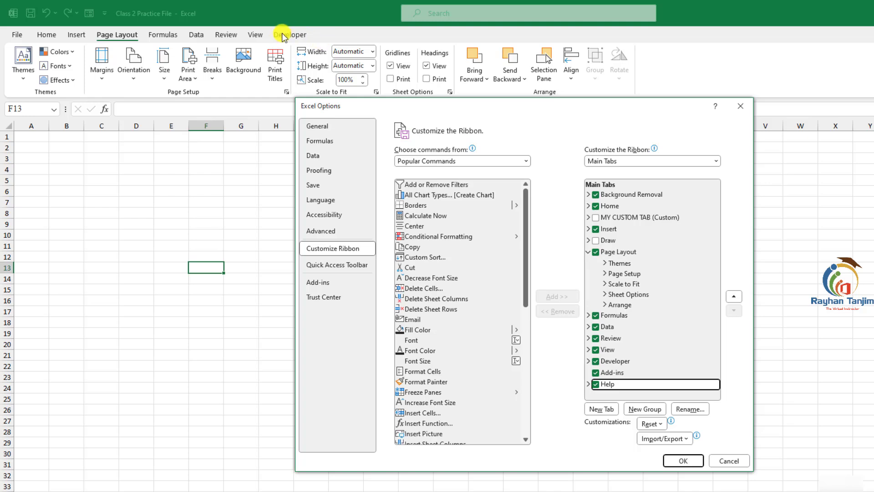
- Expand and collapse the main tabs and their groups in the ribbon customization list to examine their contents
{"action": "left_click", "coordinate": [596, 361]}
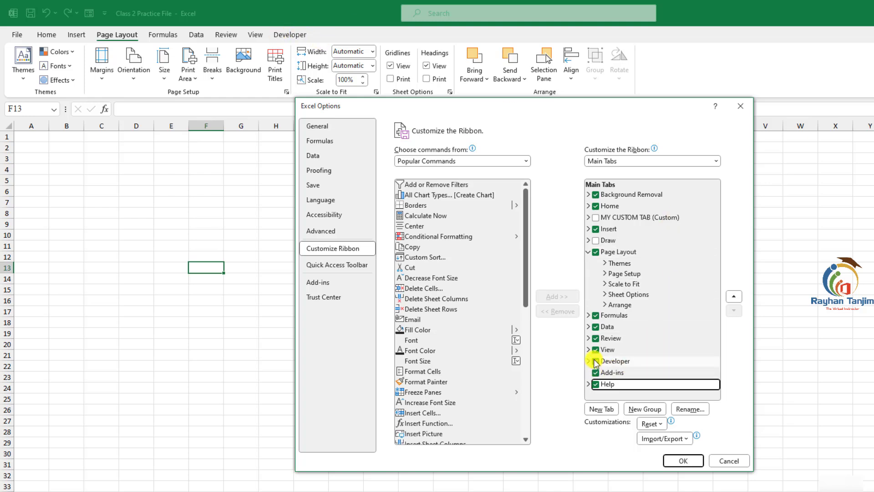
{"action": "left_click", "coordinate": [596, 361]}
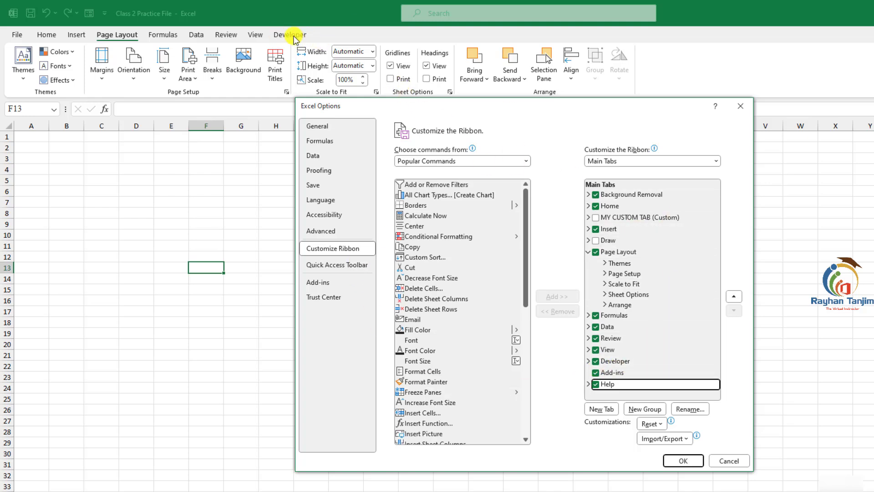
{"action": "left_click", "coordinate": [590, 252]}
{"action": "left_click", "coordinate": [589, 229]}
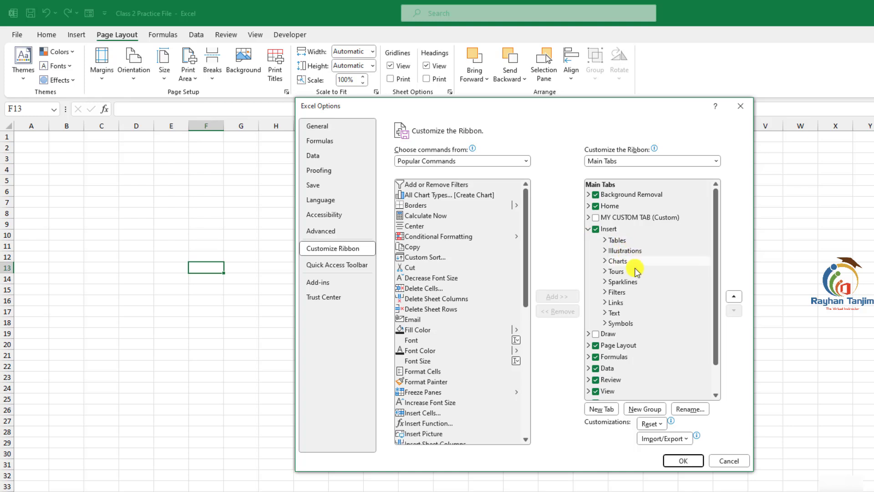
{"action": "left_click", "coordinate": [605, 240]}
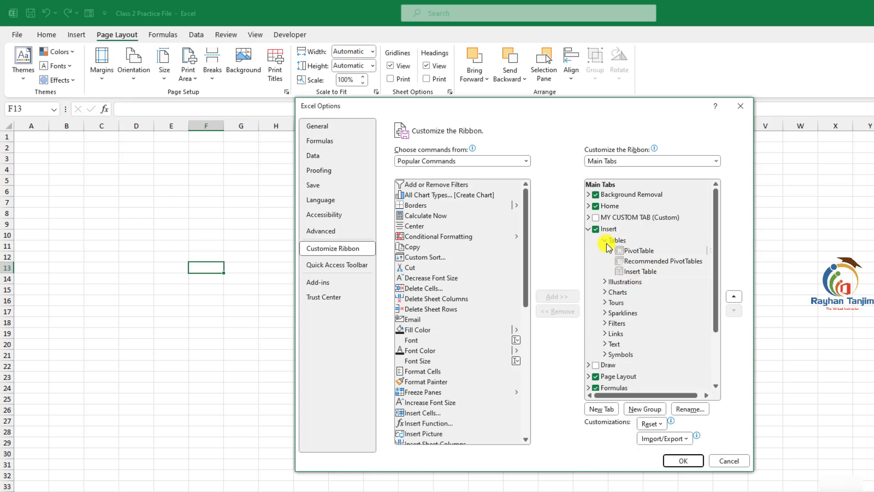
{"action": "left_click", "coordinate": [606, 241]}
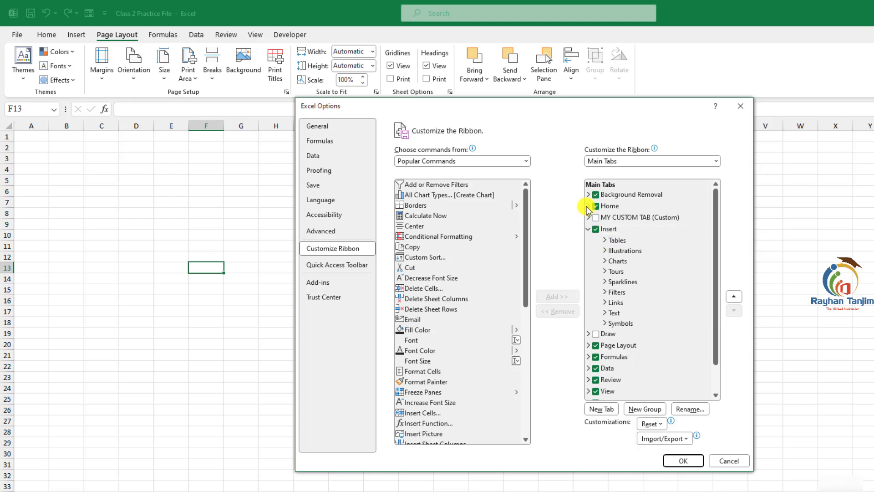
{"action": "left_click", "coordinate": [588, 206]}
{"action": "left_click", "coordinate": [607, 228]}
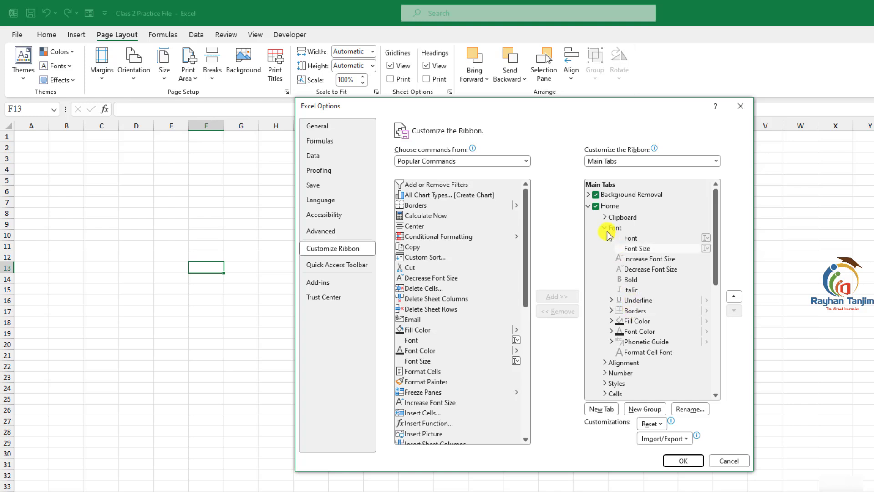
{"action": "left_click", "coordinate": [588, 206]}
{"action": "left_click", "coordinate": [590, 230]}
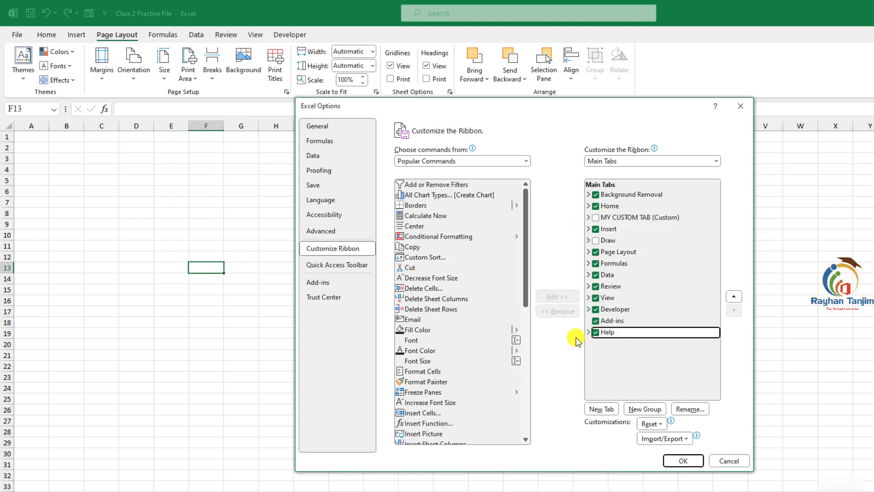
- Add a new custom tab to the ribbon and rename it with the instructor's name
{"action": "left_click", "coordinate": [603, 410]}
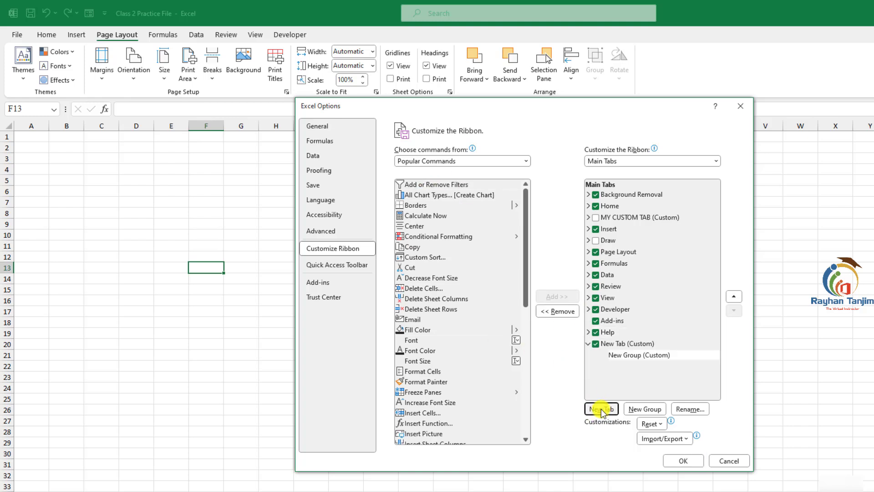
{"action": "left_click", "coordinate": [620, 345]}
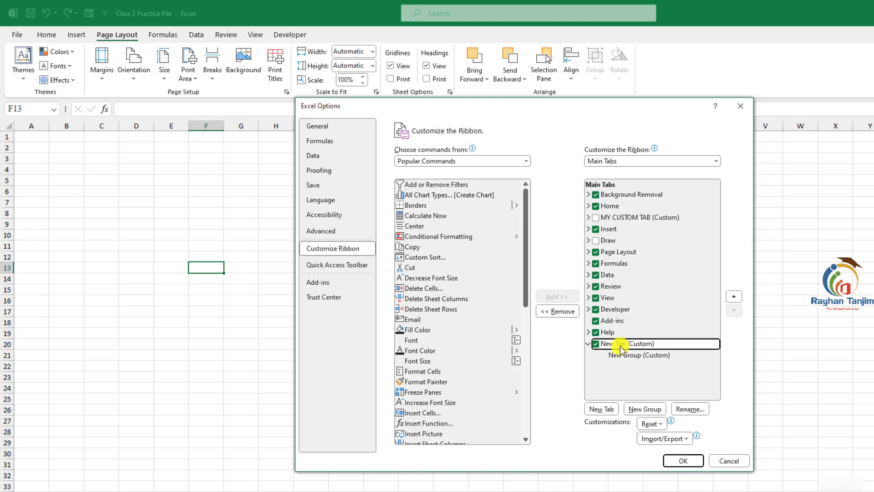
{"action": "right_click", "coordinate": [621, 347]}
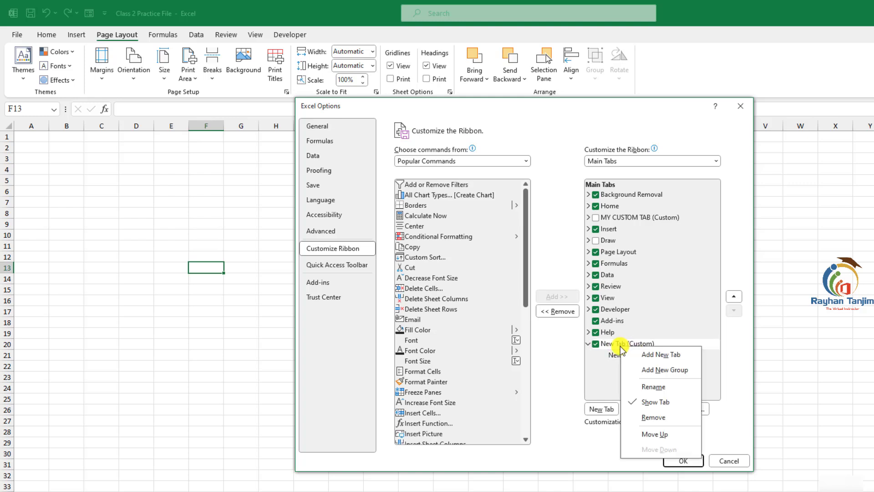
{"action": "left_click", "coordinate": [653, 387]}
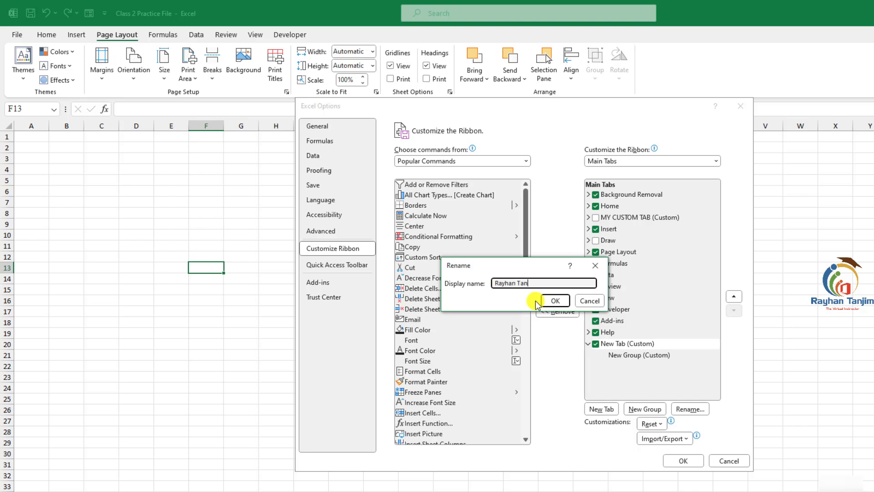
{"action": "left_click", "coordinate": [557, 301]}
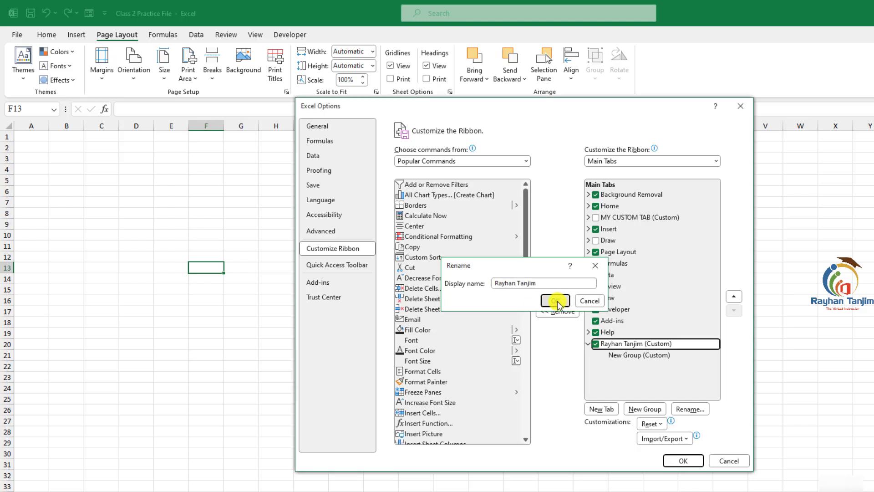
- Add a second group to the custom tab and rename the first group Group-1 with a symbol
{"action": "left_click", "coordinate": [636, 359]}
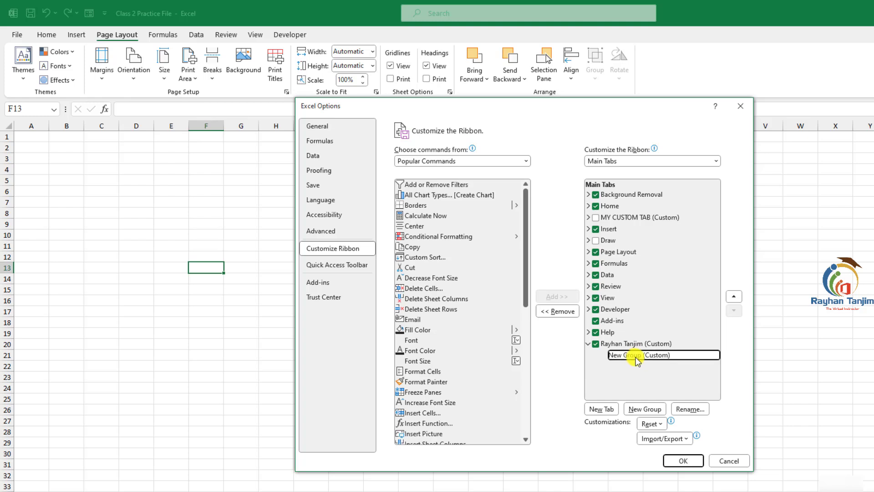
{"action": "left_click", "coordinate": [641, 410]}
{"action": "left_click", "coordinate": [643, 355]}
{"action": "right_click", "coordinate": [643, 356]}
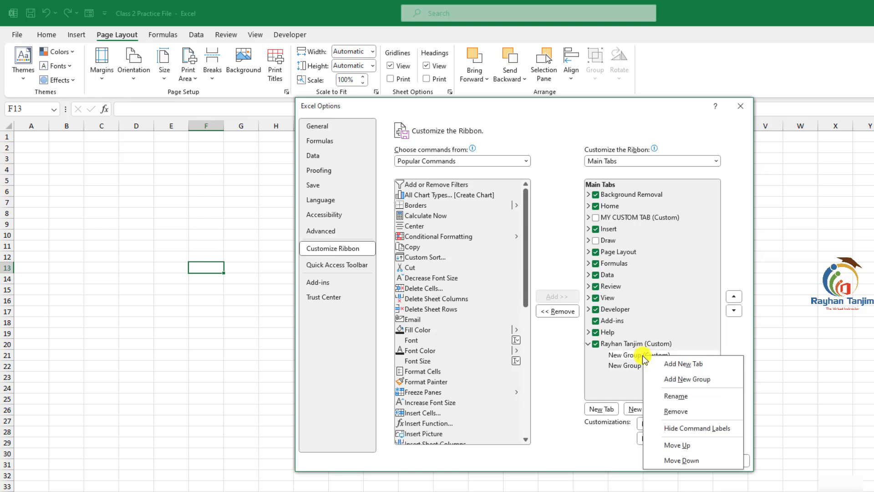
{"action": "left_click", "coordinate": [674, 396]}
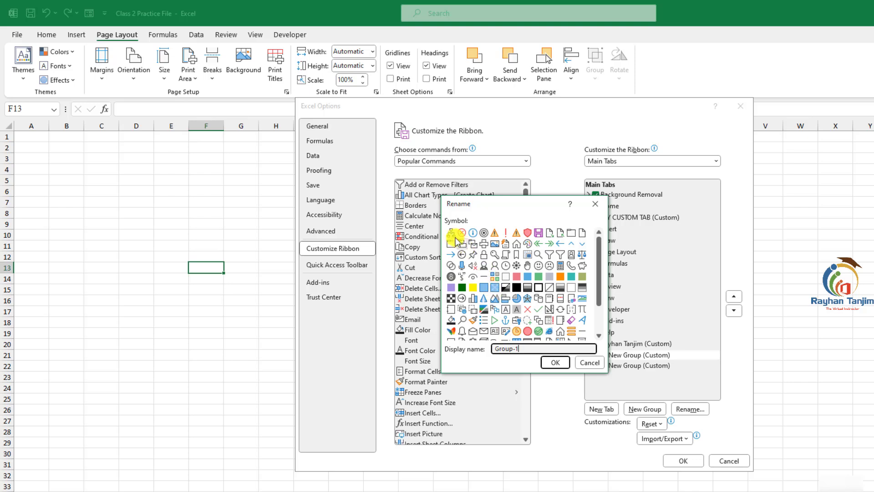
{"action": "left_click", "coordinate": [450, 234]}
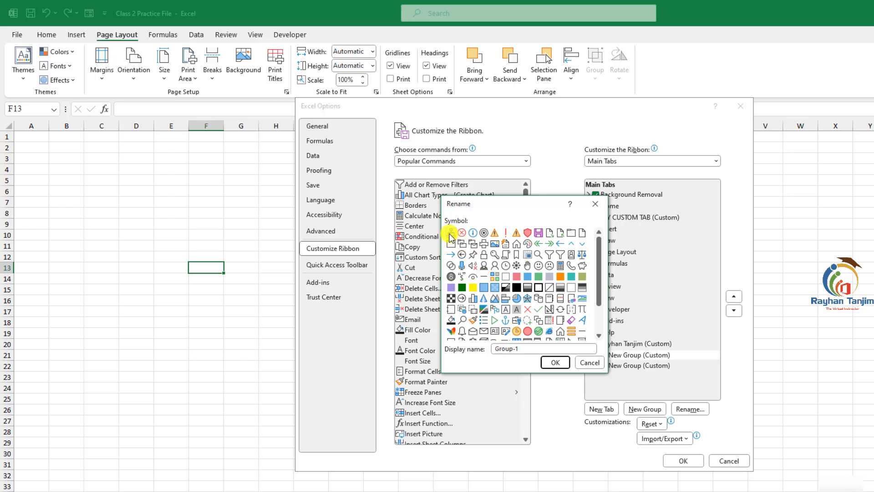
{"action": "left_click", "coordinate": [554, 363]}
- Rename the second custom group Group-2
{"action": "left_click", "coordinate": [639, 366]}
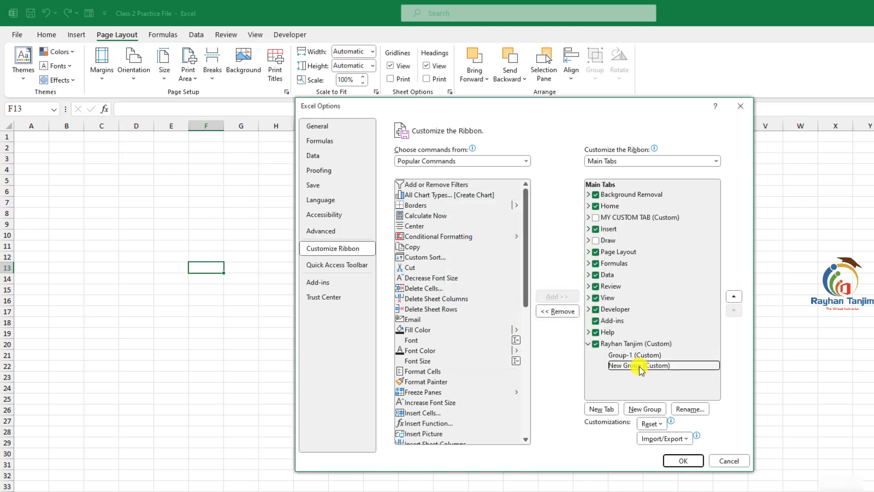
{"action": "right_click", "coordinate": [640, 367]}
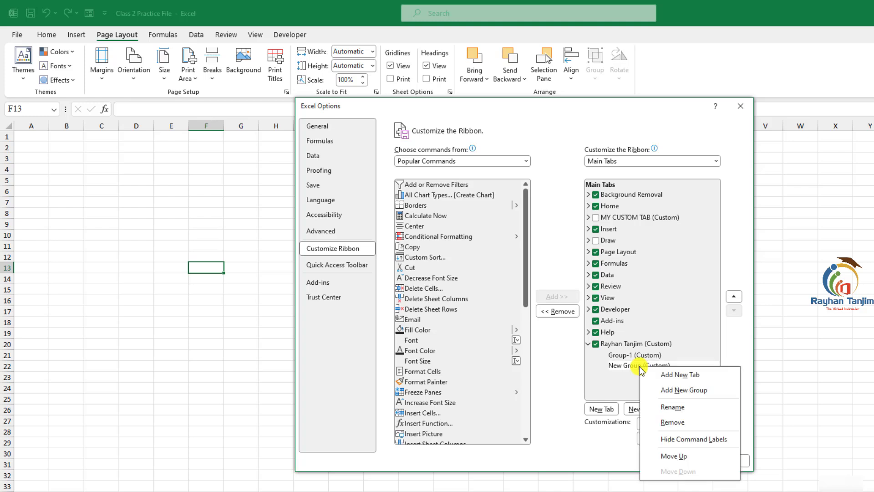
{"action": "left_click", "coordinate": [672, 408]}
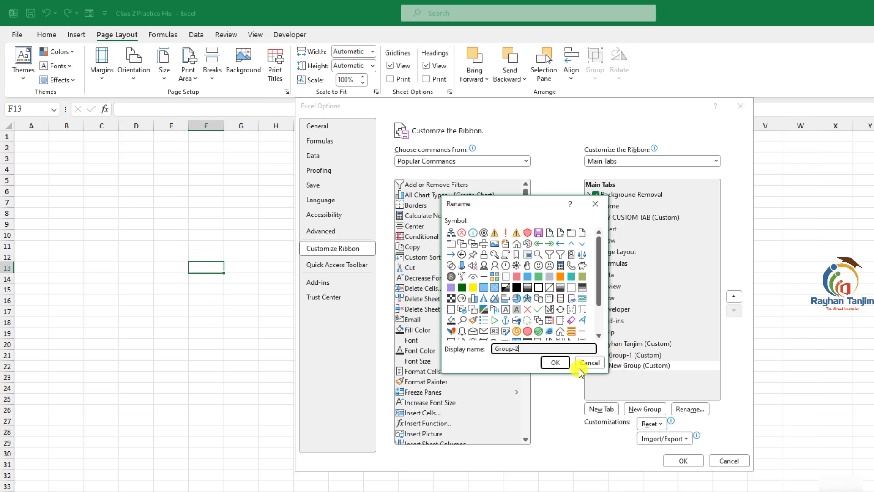
{"action": "left_click", "coordinate": [555, 362]}
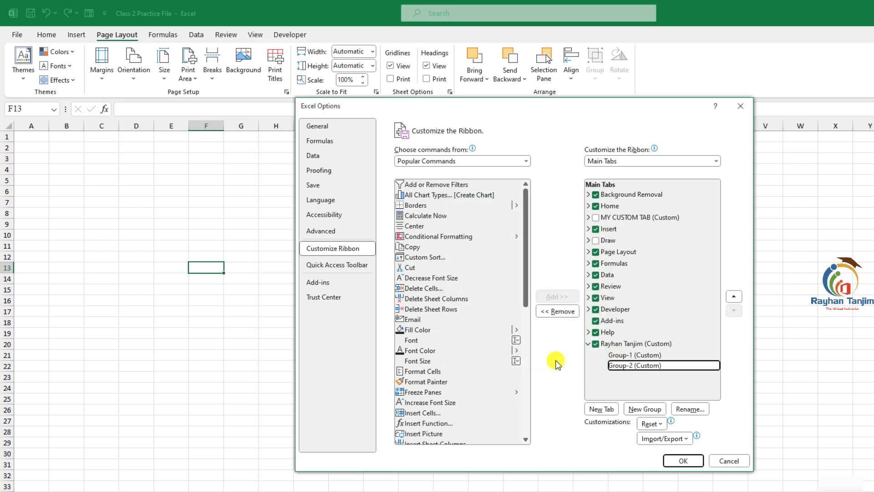
- Add the Font command from the Popular Commands list to Group-1 of the custom tab
{"action": "left_click", "coordinate": [630, 356]}
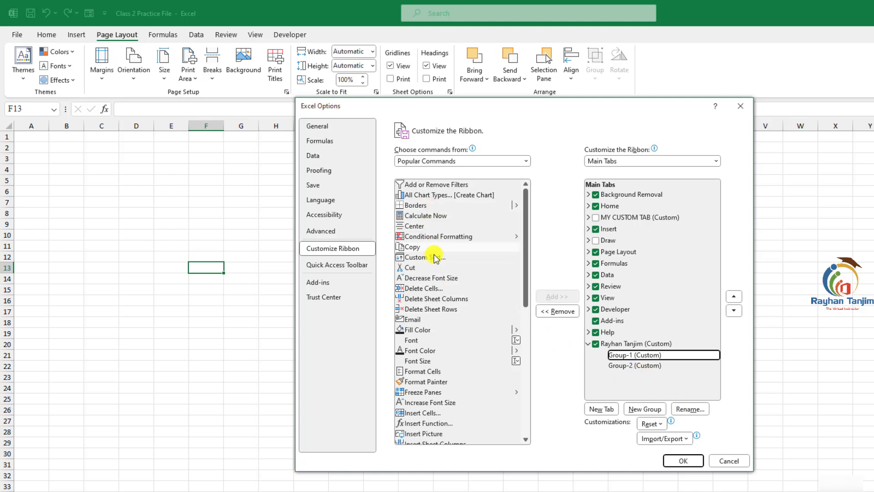
{"action": "scroll", "coordinate": [436, 257], "scroll_direction": "down", "scroll_amount": 5}
{"action": "scroll", "coordinate": [438, 228], "scroll_direction": "up", "scroll_amount": 3}
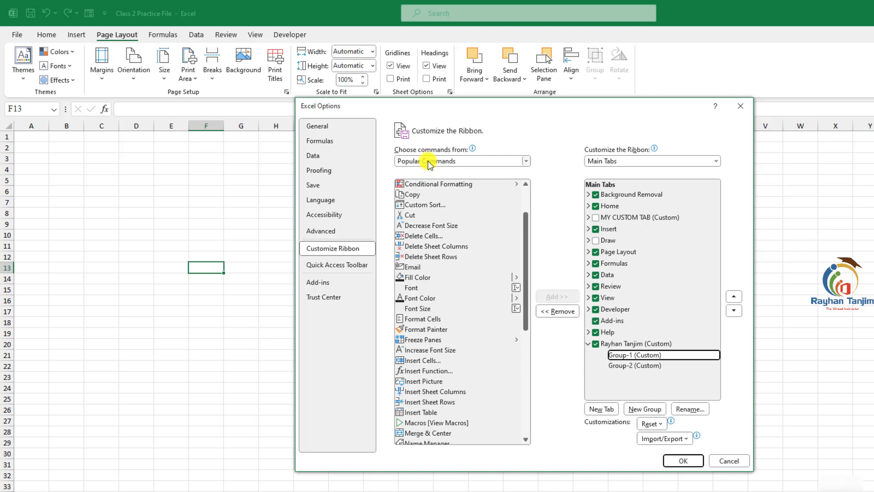
{"action": "left_click", "coordinate": [430, 163]}
{"action": "left_click", "coordinate": [417, 193]}
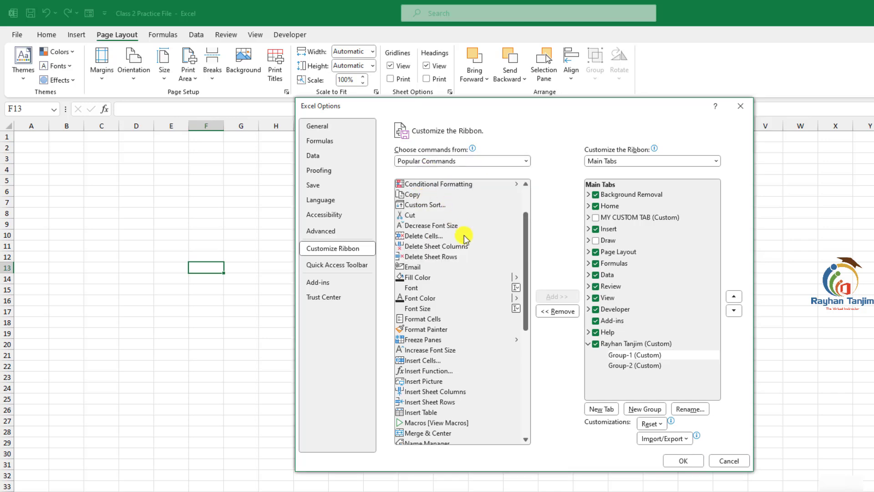
{"action": "scroll", "coordinate": [473, 306], "scroll_direction": "up", "scroll_amount": 4}
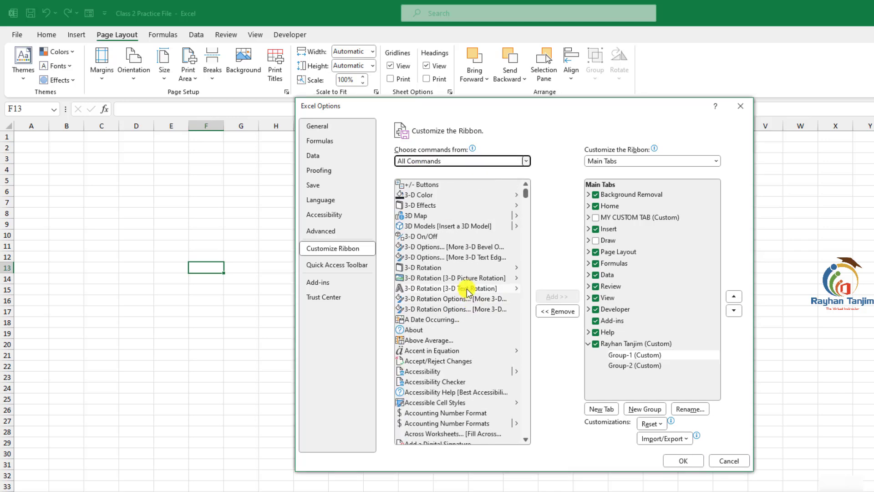
{"action": "left_click", "coordinate": [440, 162]}
{"action": "left_click", "coordinate": [430, 171]}
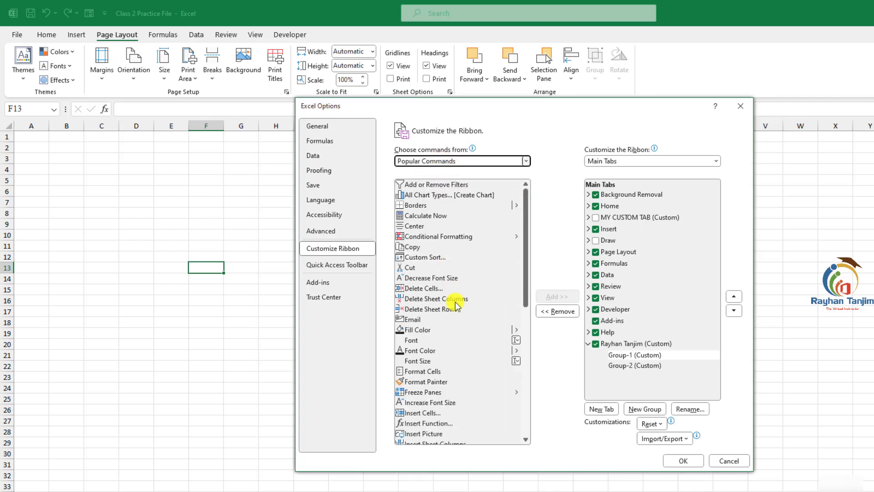
{"action": "left_click", "coordinate": [421, 340]}
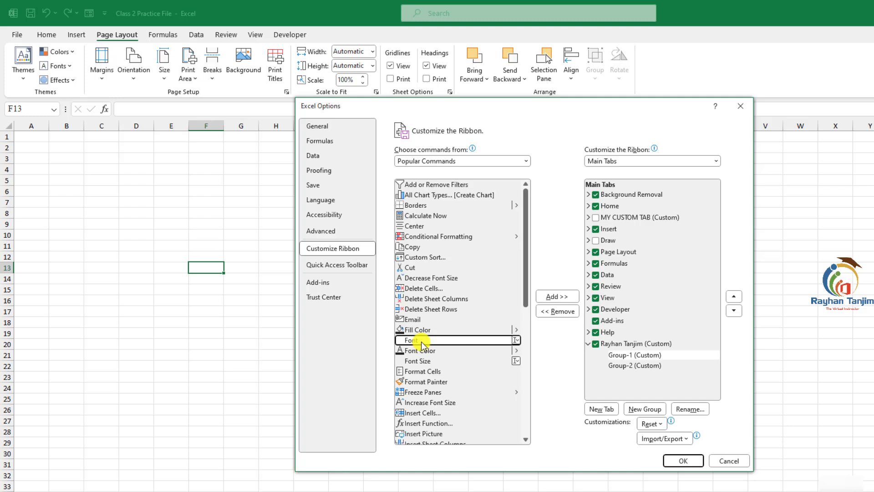
{"action": "left_click", "coordinate": [556, 296]}
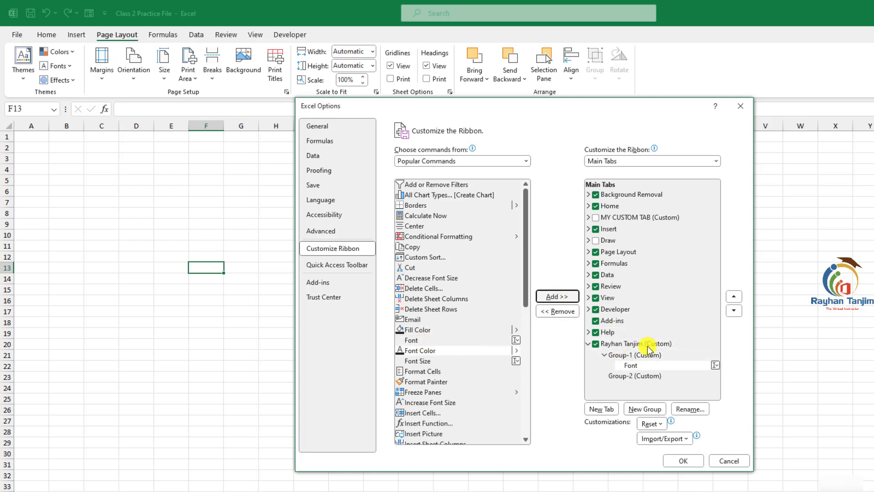
- Add the Format Cells command to Group-2 of the custom tab
{"action": "left_click", "coordinate": [630, 376]}
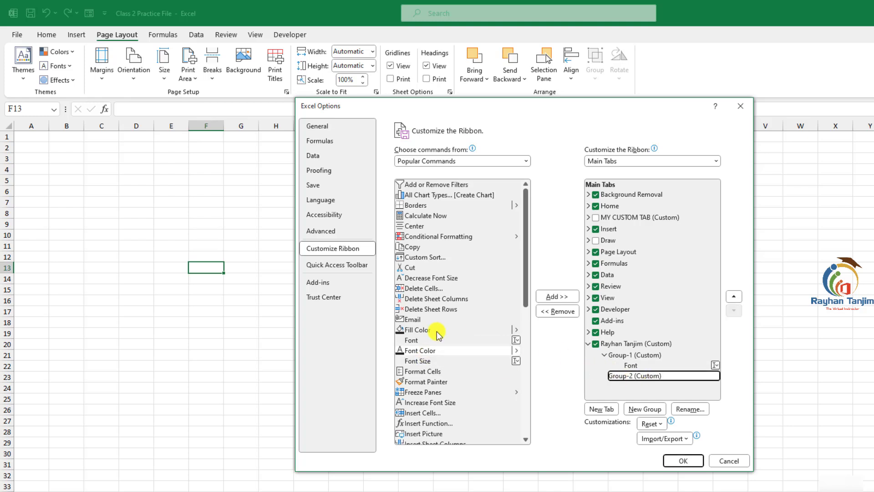
{"action": "scroll", "coordinate": [412, 333], "scroll_direction": "down", "scroll_amount": 1}
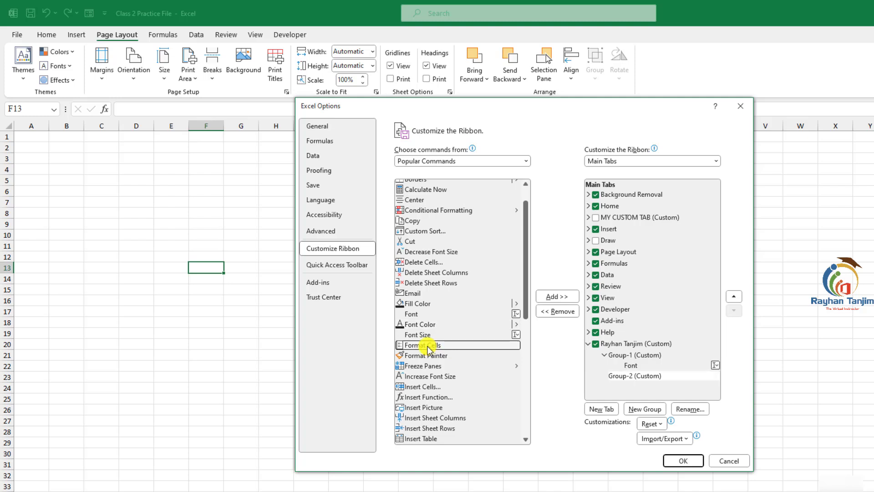
{"action": "left_click", "coordinate": [430, 345]}
{"action": "left_click", "coordinate": [557, 297]}
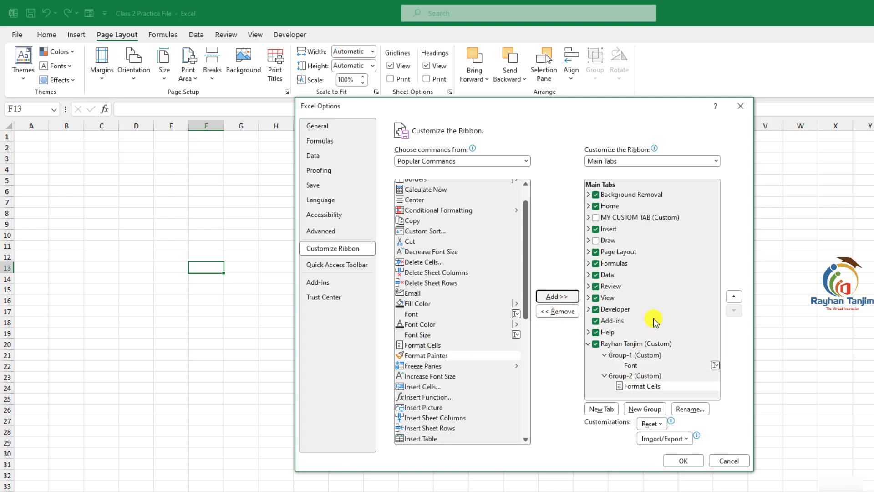
- Apply the ribbon changes and open the custom tab to view its two groups
{"action": "left_click", "coordinate": [683, 461]}
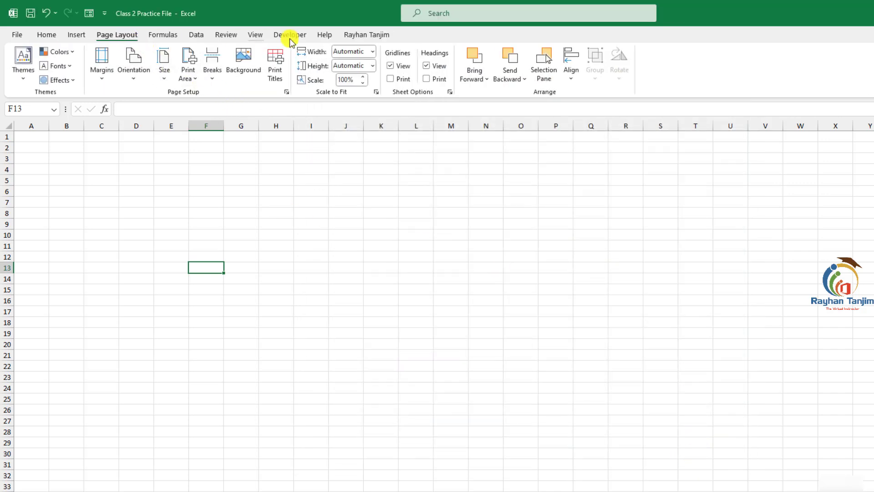
{"action": "left_click", "coordinate": [366, 35]}
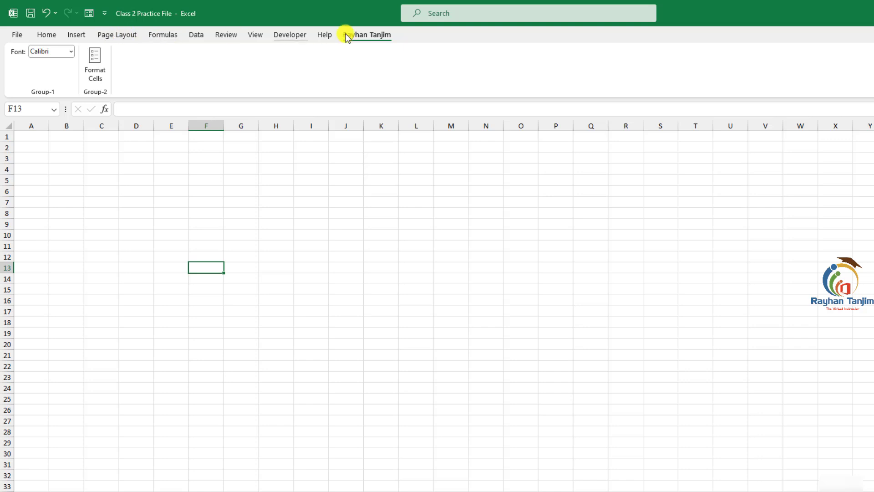
- Hide the custom tab from the ribbon through the Customize Ribbon options
{"action": "left_click", "coordinate": [17, 34]}
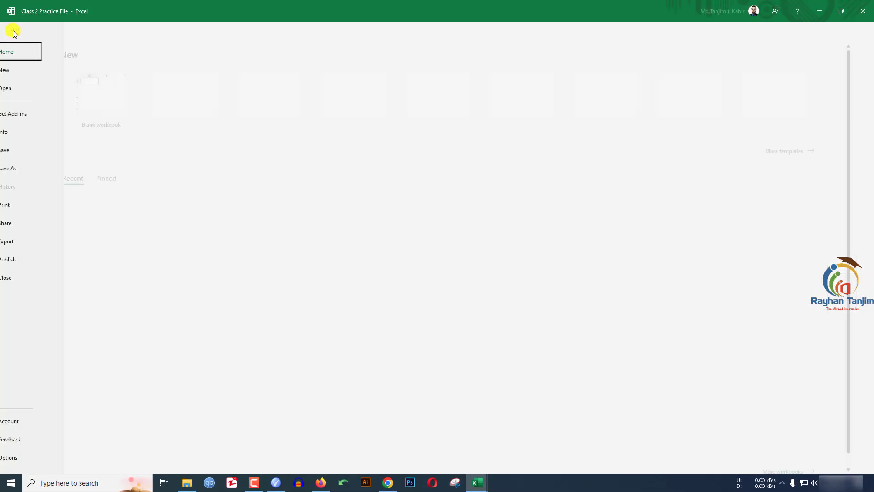
{"action": "left_click", "coordinate": [43, 462]}
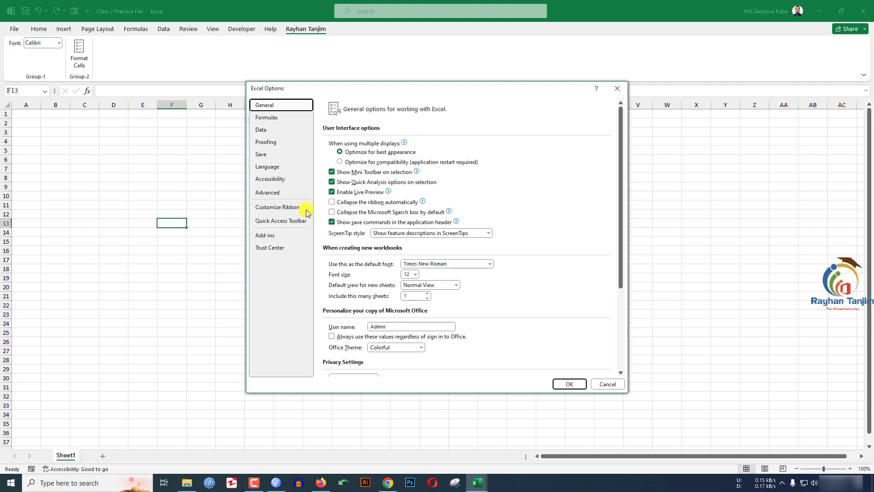
{"action": "left_click", "coordinate": [280, 207]}
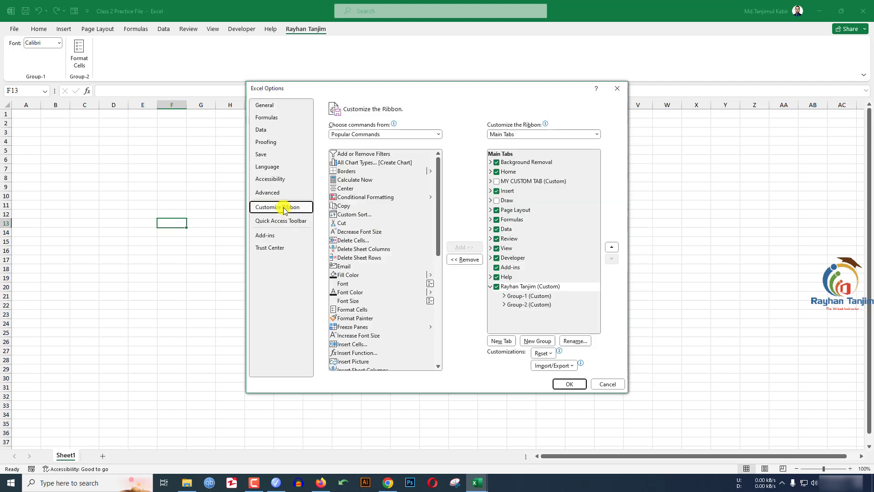
{"action": "left_click", "coordinate": [497, 287]}
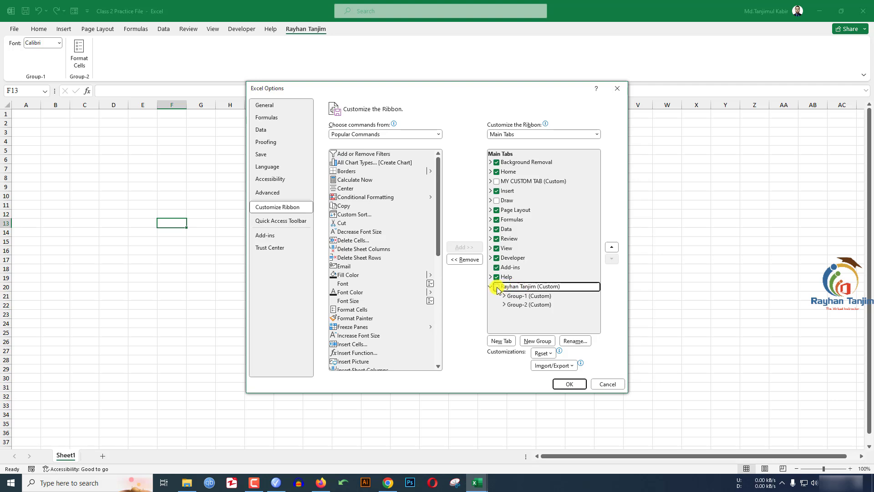
{"action": "left_click", "coordinate": [570, 384]}
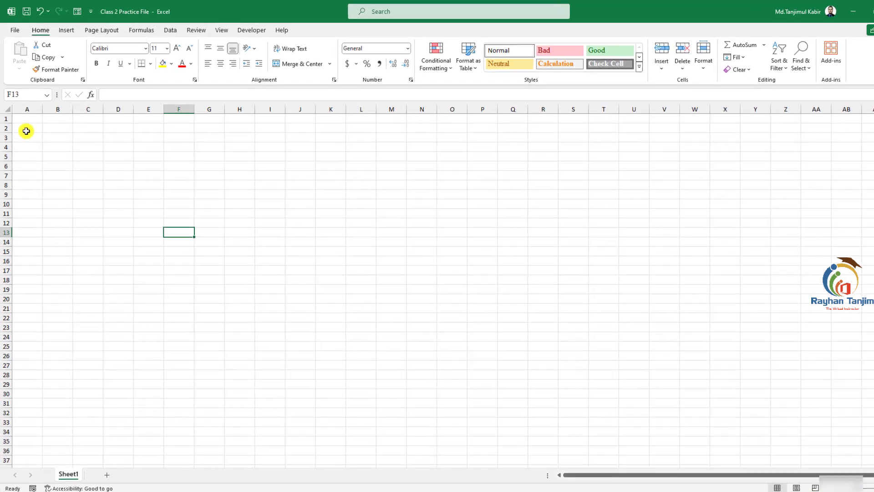
{"action": "left_click", "coordinate": [26, 123]}
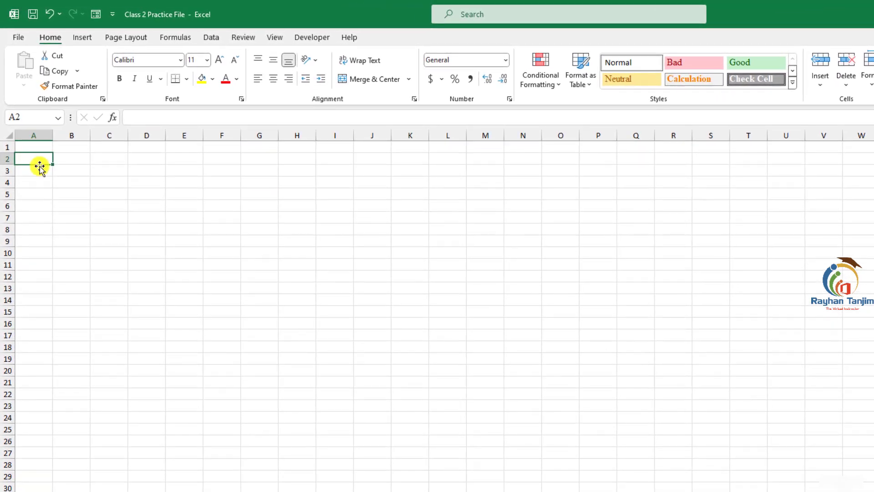
{"action": "left_click", "coordinate": [27, 114]}
{"action": "left_click", "coordinate": [2, 159]}
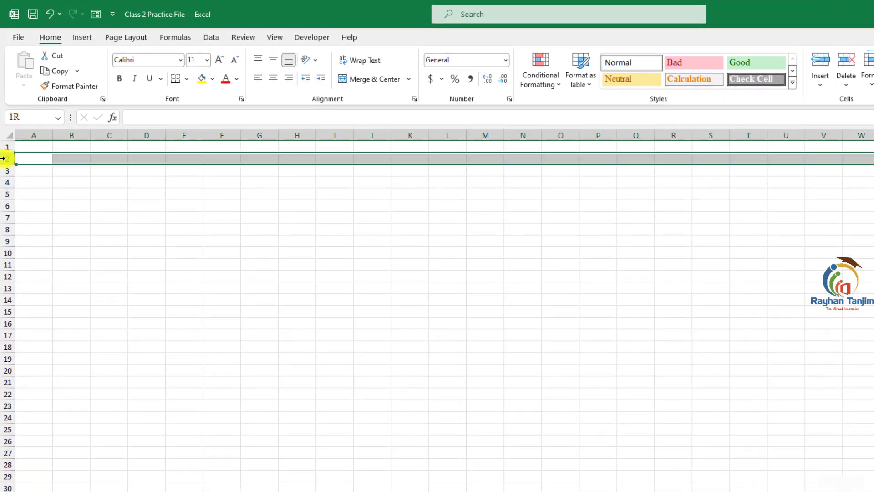
{"action": "left_click", "coordinate": [6, 171]}
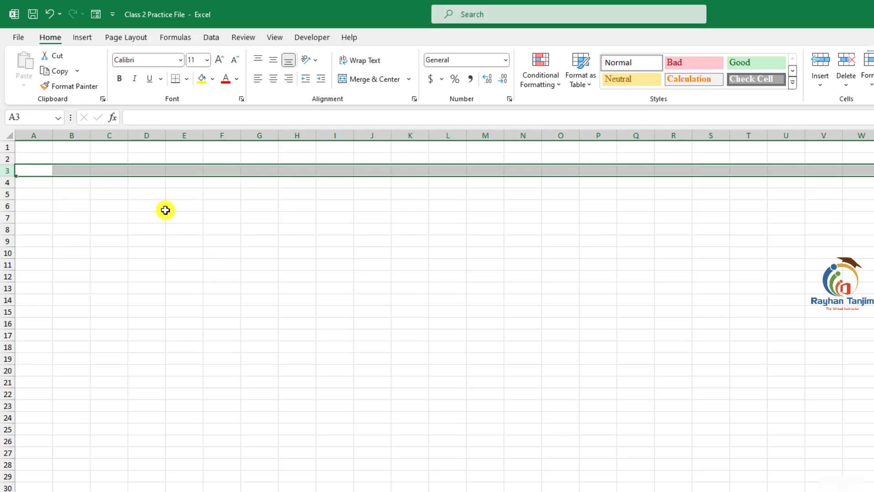
- Enter the headers Name, ID, Month, Salary and Date across row 4 starting at A4
{"action": "left_click", "coordinate": [30, 183]}
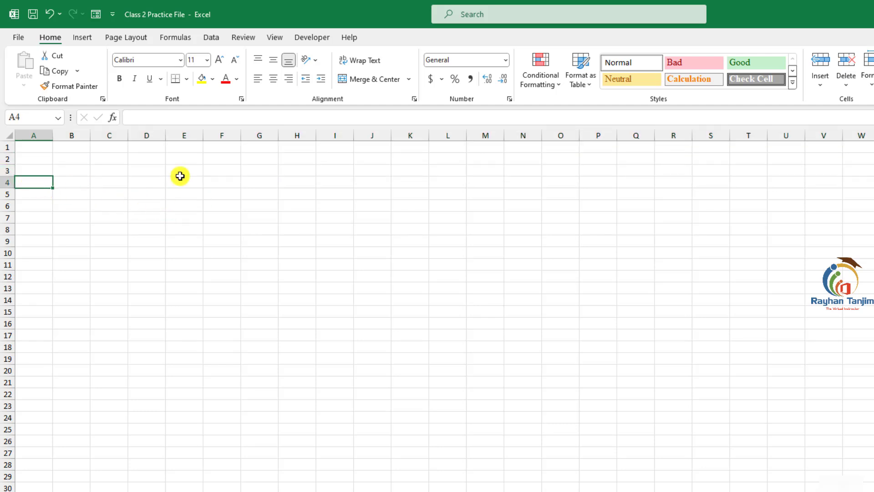
{"action": "type", "text": "Name"}
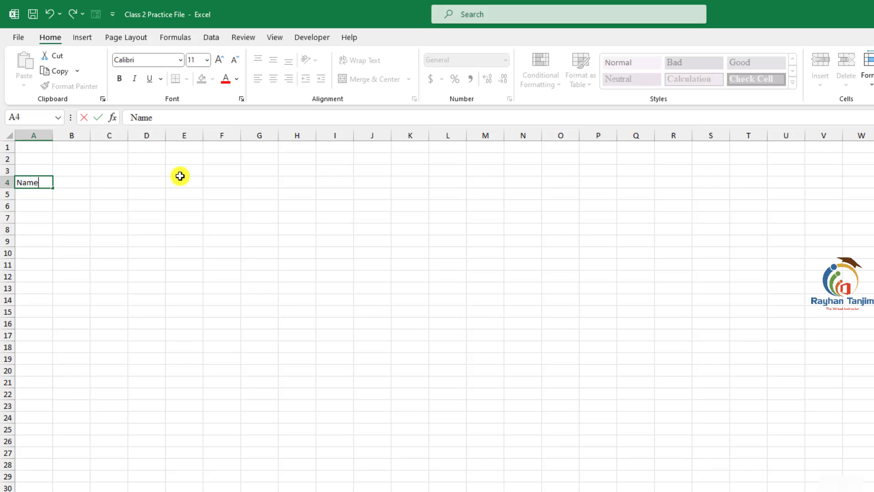
{"action": "key", "text": "Tab"}
{"action": "type", "text": "I"}
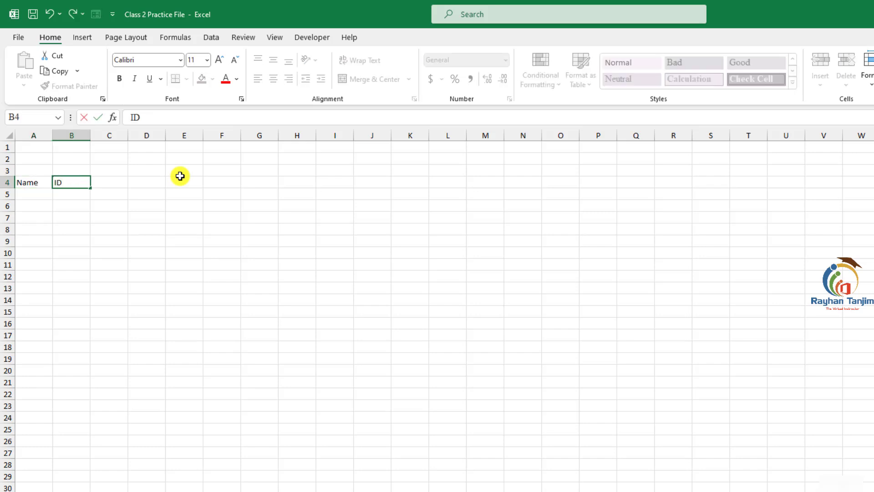
{"action": "key", "text": "Tab"}
{"action": "type", "text": "M"}
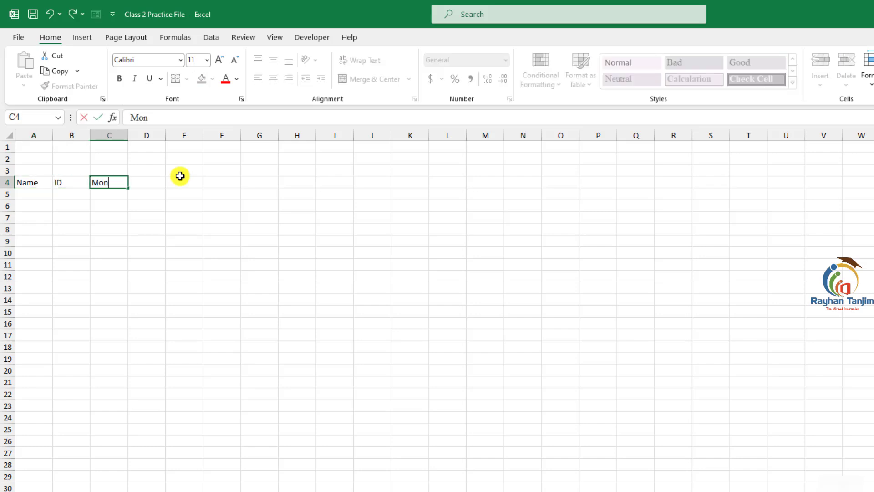
{"action": "key", "text": "Tab"}
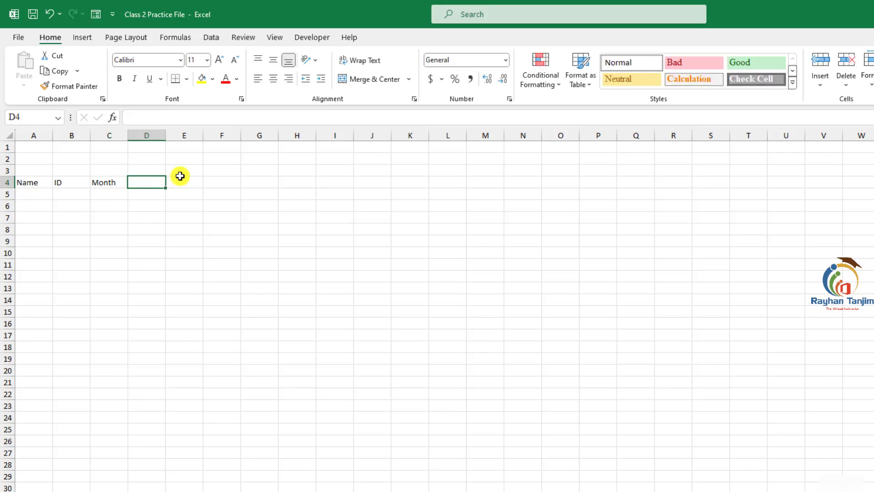
{"action": "type", "text": "Salary"}
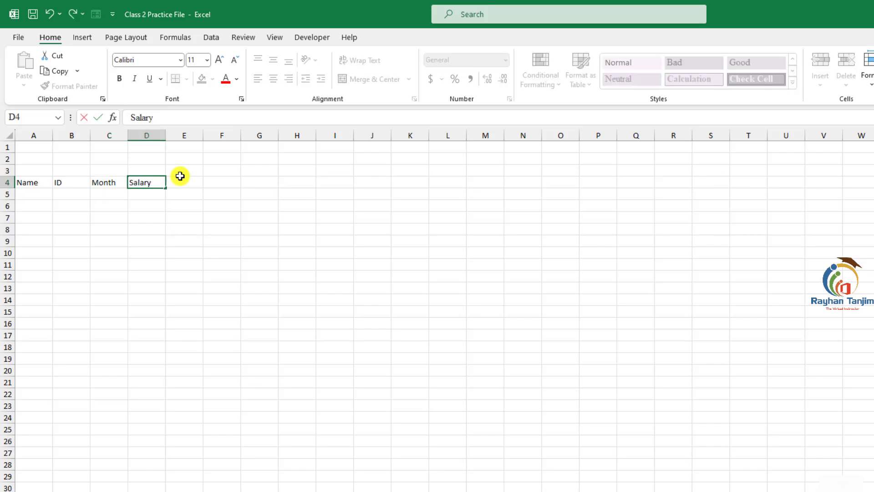
{"action": "key", "text": "Tab"}
{"action": "type", "text": "Da"}
{"action": "key", "text": "Tab"}
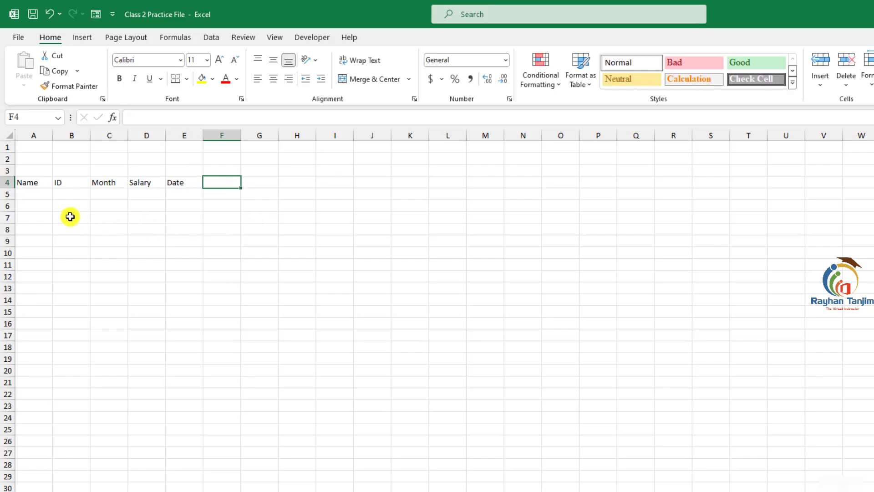
- Widen column A and enter four employee names in A5:A8 under the Name header
{"action": "left_click", "coordinate": [34, 195]}
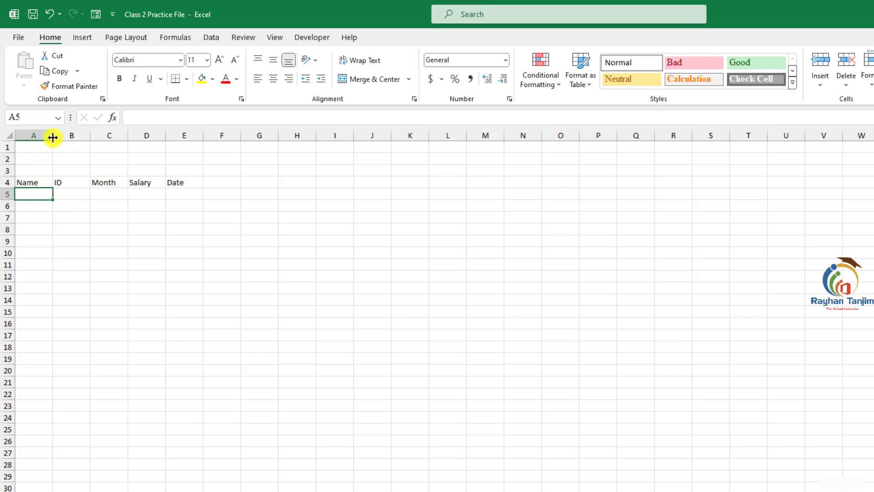
{"action": "left_click_drag", "start_coordinate": [53, 136], "coordinate": [105, 137]}
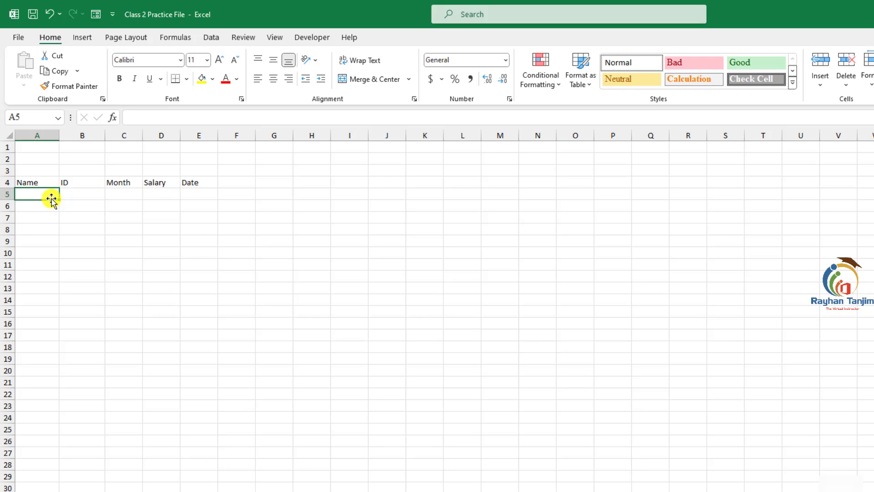
{"action": "type", "text": "Atif"}
{"action": "key", "text": "Return"}
{"action": "type", "text": "Al Ami"}
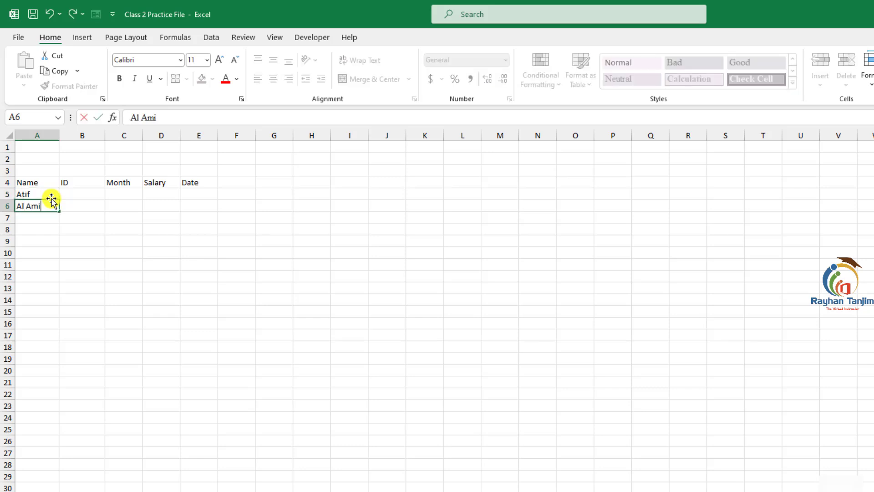
{"action": "type", "text": "n"}
{"action": "key", "text": "Return"}
{"action": "type", "text": "Tanjim"}
{"action": "key", "text": "Return"}
{"action": "type", "text": "Rakib"}
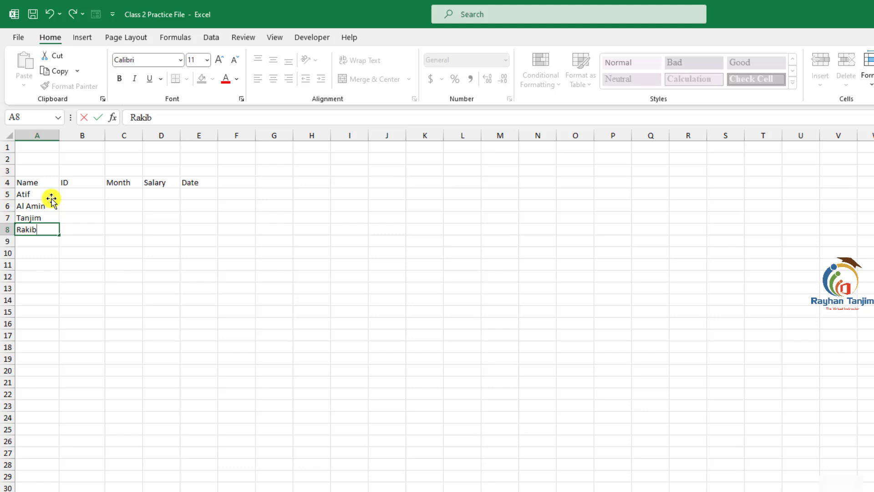
{"action": "key", "text": "Return"}
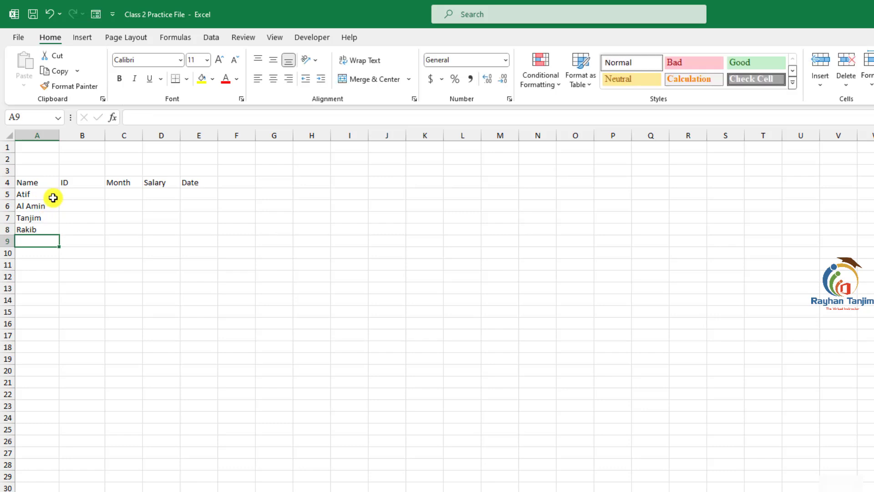
- Enter the first employee IDs in column B and auto-fill the ID series down to B20
{"action": "left_click", "coordinate": [77, 196]}
{"action": "type", "text": "20"}
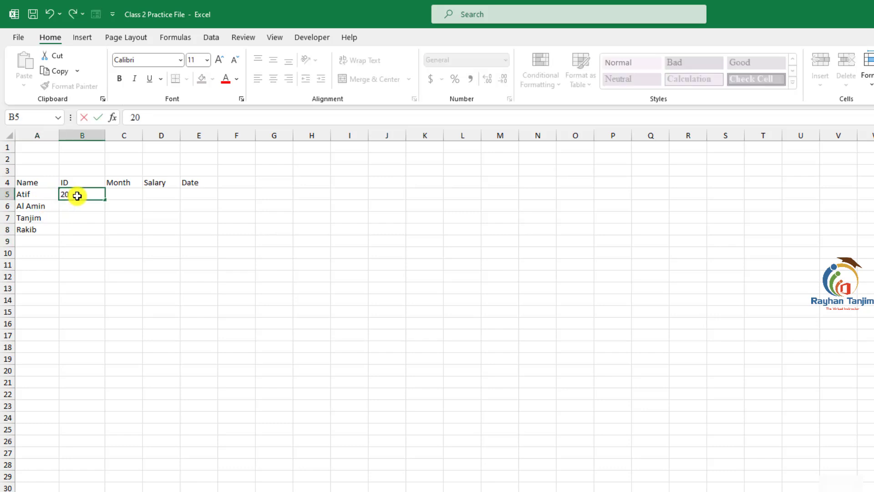
{"action": "type", "text": "01"}
{"action": "key", "text": "Return"}
{"action": "type", "text": "2002"}
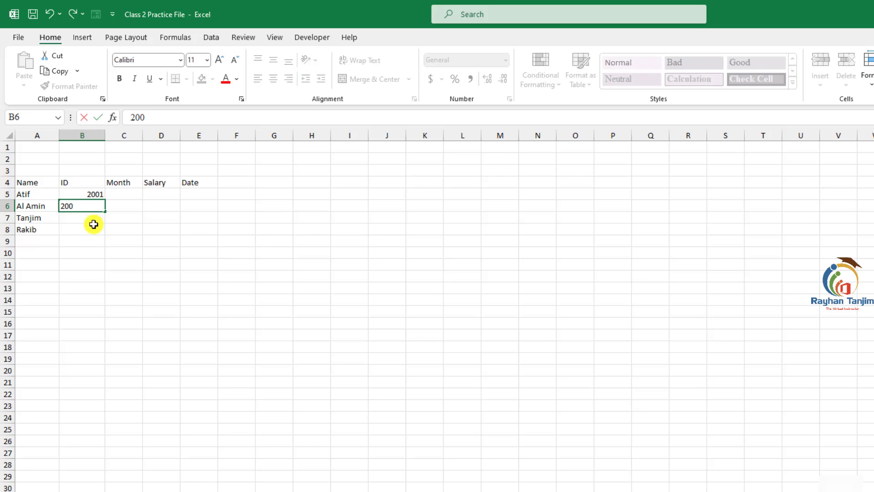
{"action": "left_click", "coordinate": [97, 240]}
{"action": "left_click_drag", "start_coordinate": [87, 197], "coordinate": [98, 373]}
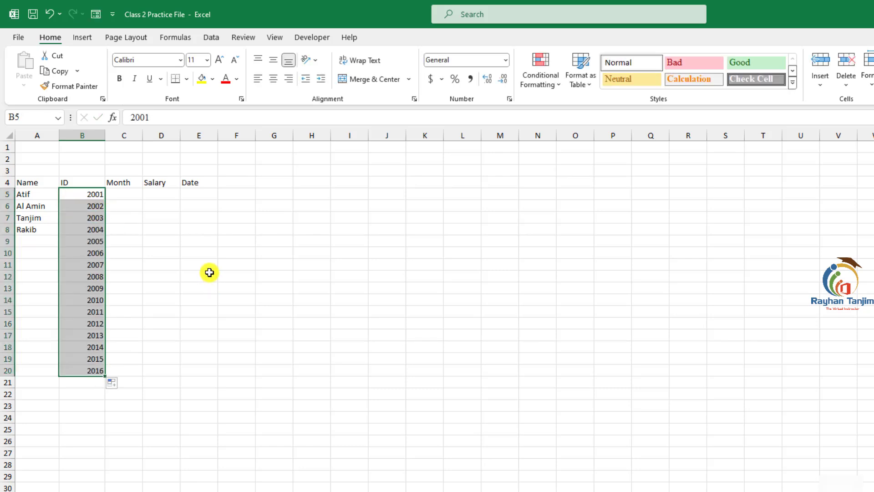
- Copy the four names in A5:A8 and paste them to fill the Name column down to A20
{"action": "left_click_drag", "start_coordinate": [56, 200], "coordinate": [46, 370]}
{"action": "key", "text": "ctrl+c"}
{"action": "key", "text": "ctrl+v"}
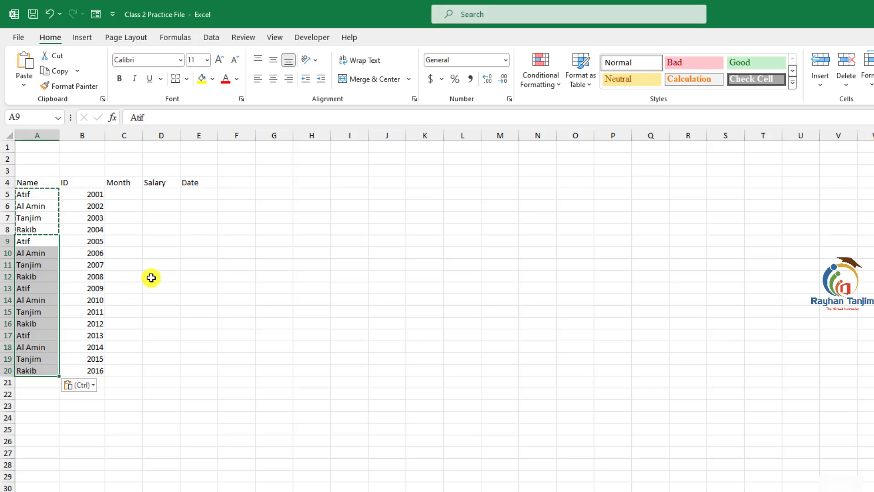
- Enter january in C5 and auto-fill the month series down to C20
{"action": "left_click", "coordinate": [133, 195]}
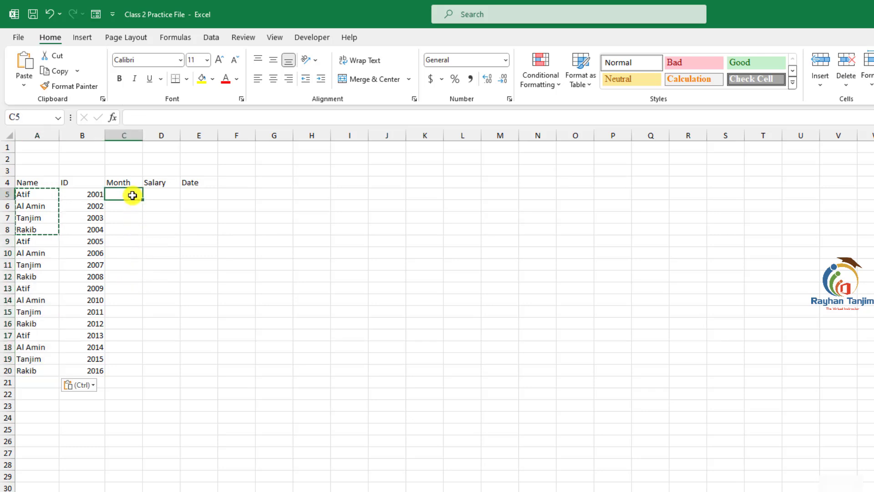
{"action": "type", "text": "january"}
{"action": "key", "text": "ctrl+Return"}
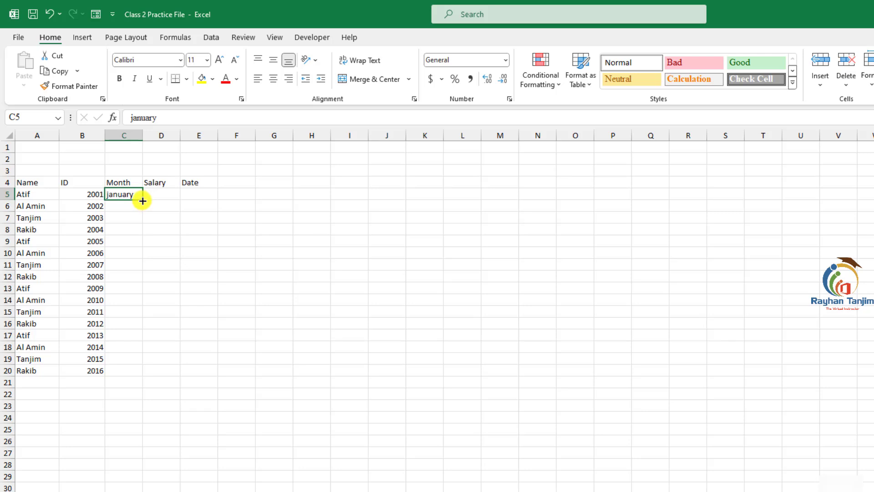
{"action": "left_click_drag", "start_coordinate": [143, 200], "coordinate": [145, 376]}
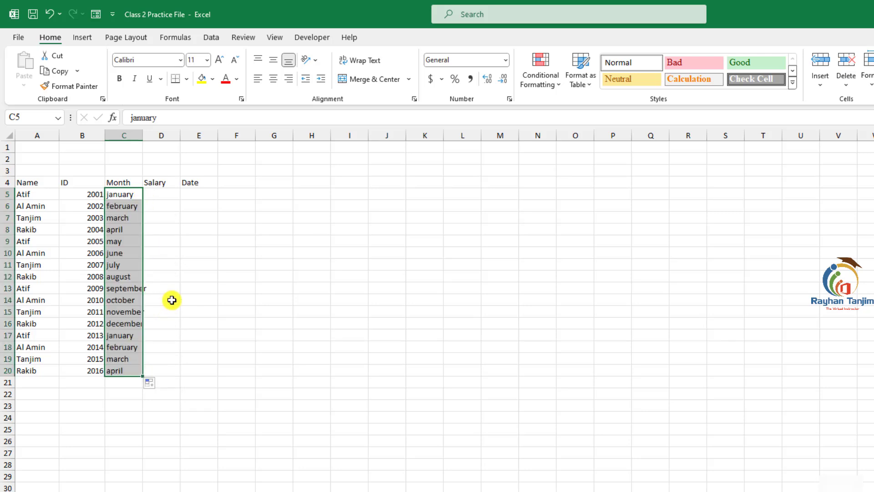
- Enter salaries 25000 and 30000 in D5:D6 and auto-fill the increasing series down to D20
{"action": "key", "text": "Right"}
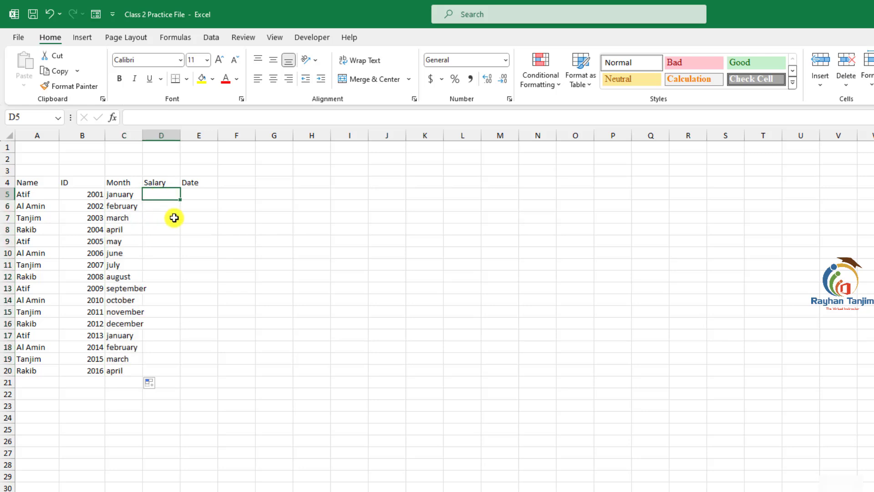
{"action": "type", "text": "2"}
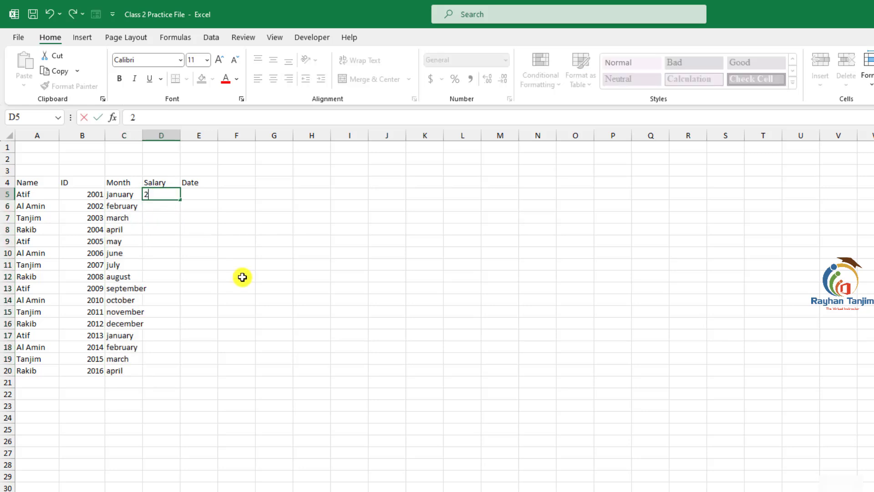
{"action": "type", "text": "5000"}
{"action": "left_click", "coordinate": [161, 208]}
{"action": "type", "text": "3"}
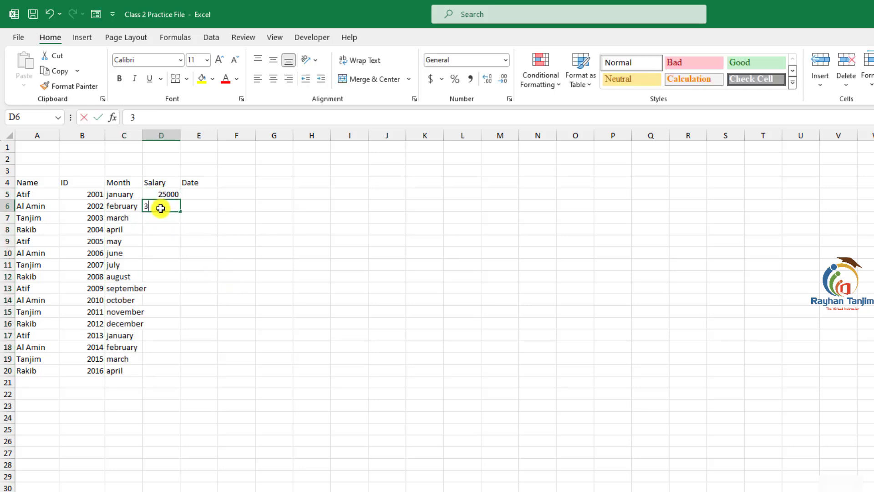
{"action": "type", "text": "0000"}
{"action": "left_click", "coordinate": [166, 227]}
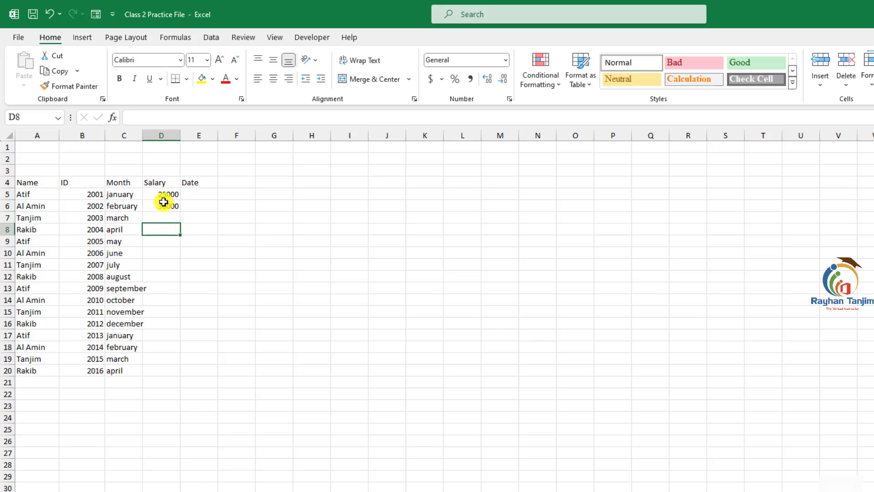
{"action": "left_click_drag", "start_coordinate": [164, 195], "coordinate": [173, 373]}
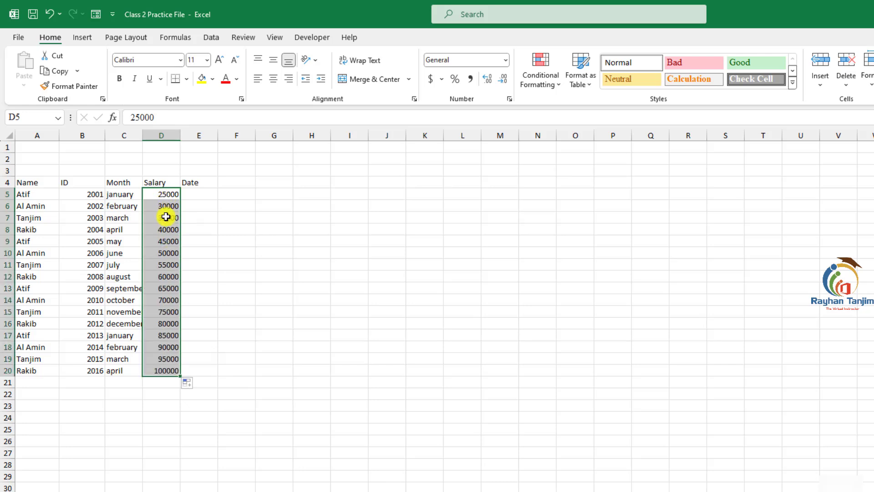
{"action": "left_click", "coordinate": [167, 193]}
{"action": "left_click", "coordinate": [166, 205]}
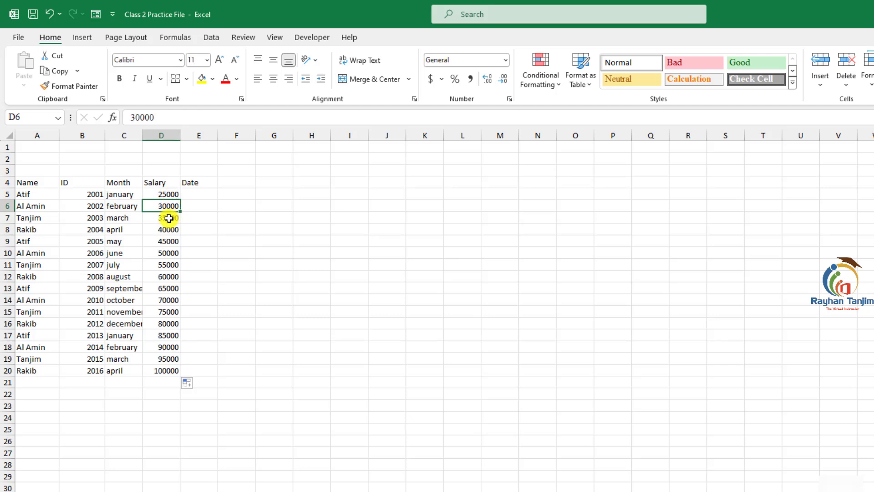
{"action": "left_click", "coordinate": [169, 371]}
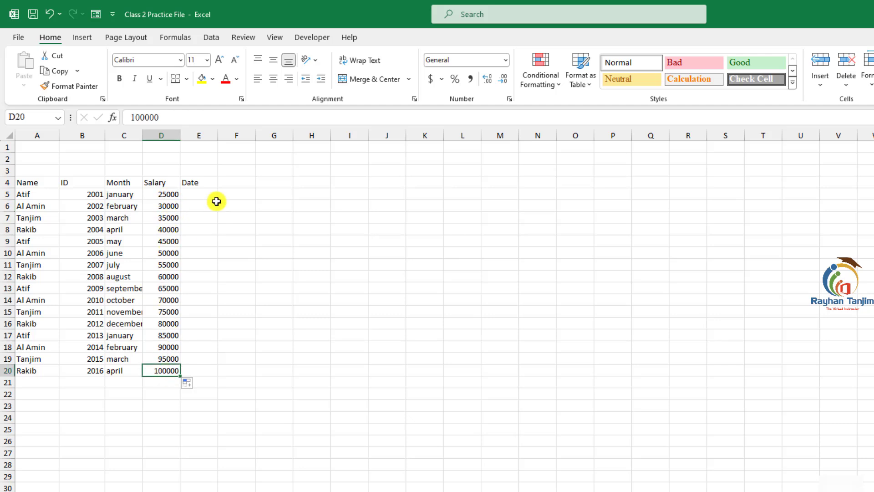
- Enter the date 01-05-2024 in E5 and auto-fill consecutive dates down to E20
{"action": "left_click", "coordinate": [205, 194]}
{"action": "type", "text": "01-05-2024"}
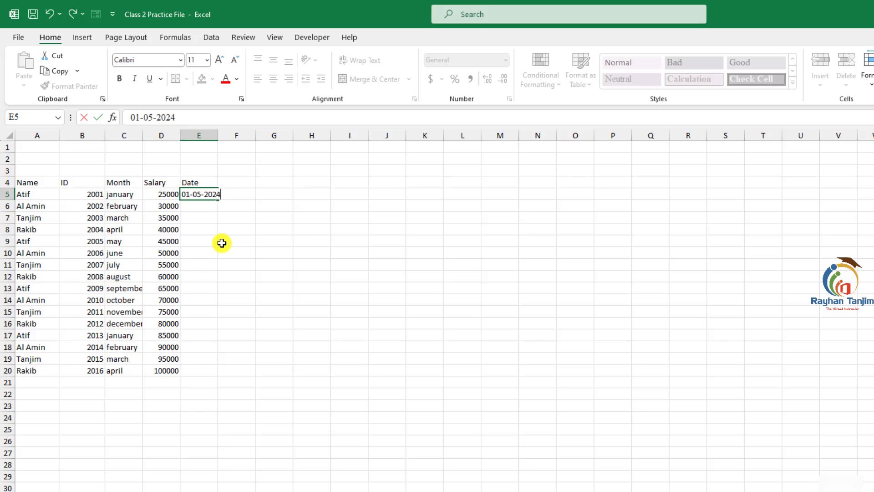
{"action": "key", "text": "Return"}
{"action": "left_click", "coordinate": [238, 220]}
{"action": "left_click", "coordinate": [213, 195]}
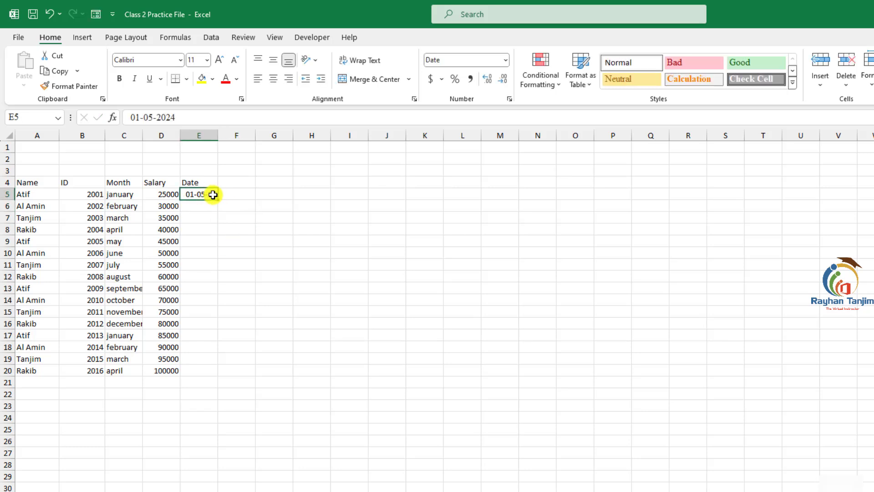
{"action": "left_click_drag", "start_coordinate": [217, 200], "coordinate": [208, 373]}
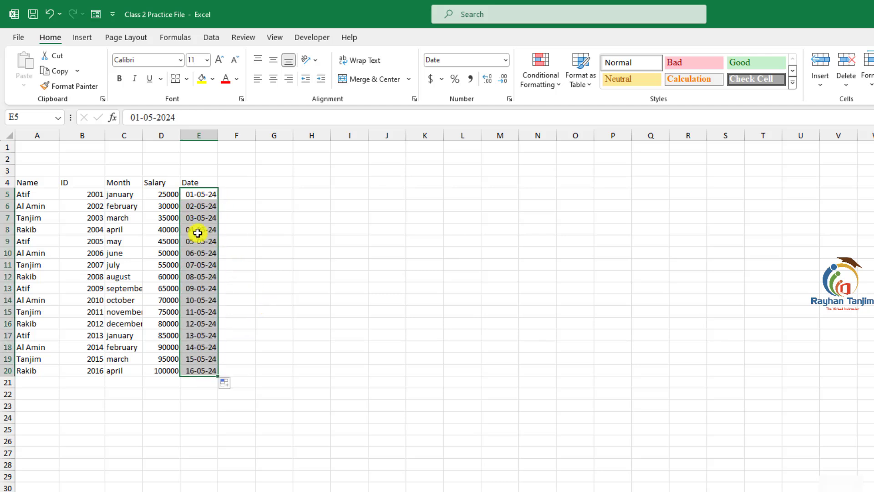
{"action": "left_click", "coordinate": [350, 252]}
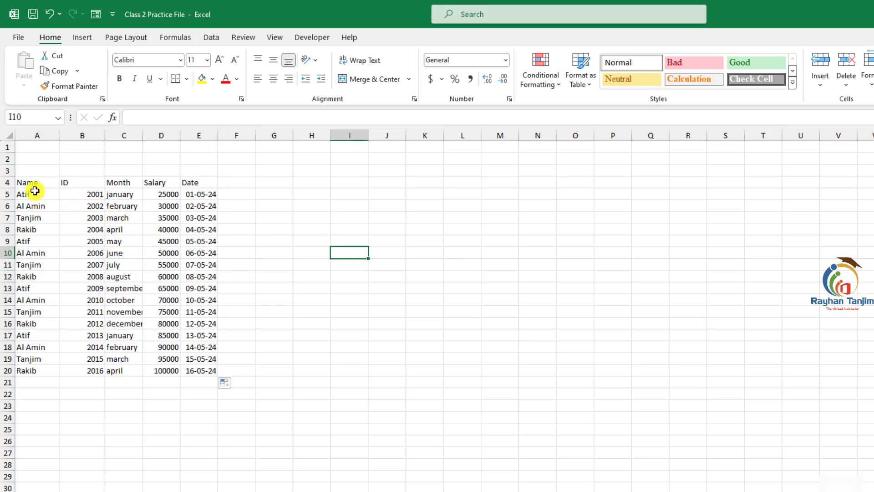
- Apply all borders to the table range A4:E20
{"action": "left_click_drag", "start_coordinate": [25, 181], "coordinate": [196, 375]}
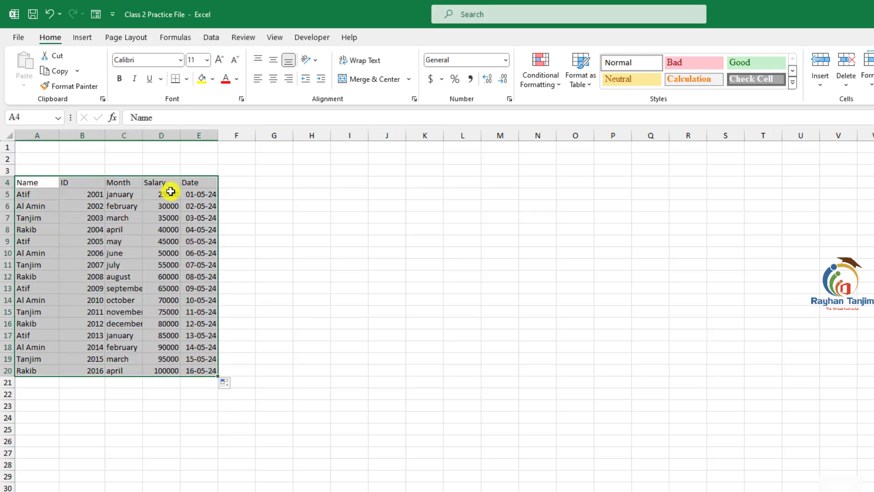
{"action": "left_click", "coordinate": [187, 80]}
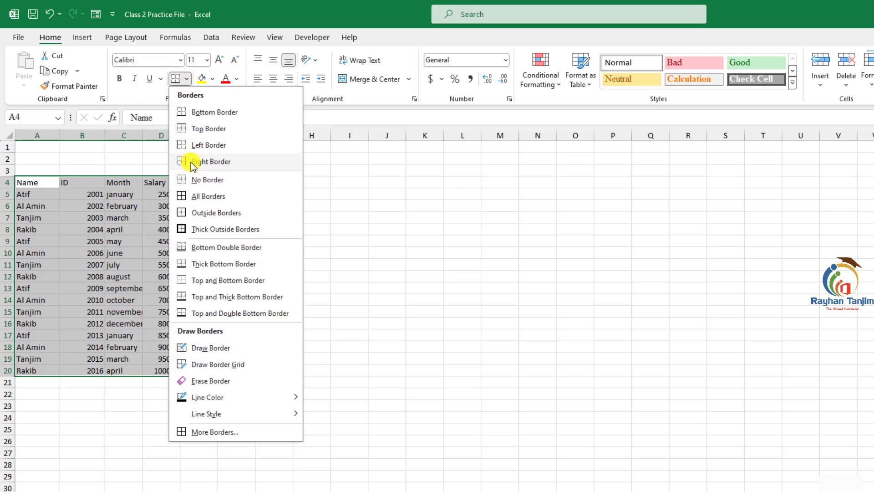
{"action": "left_click", "coordinate": [206, 197]}
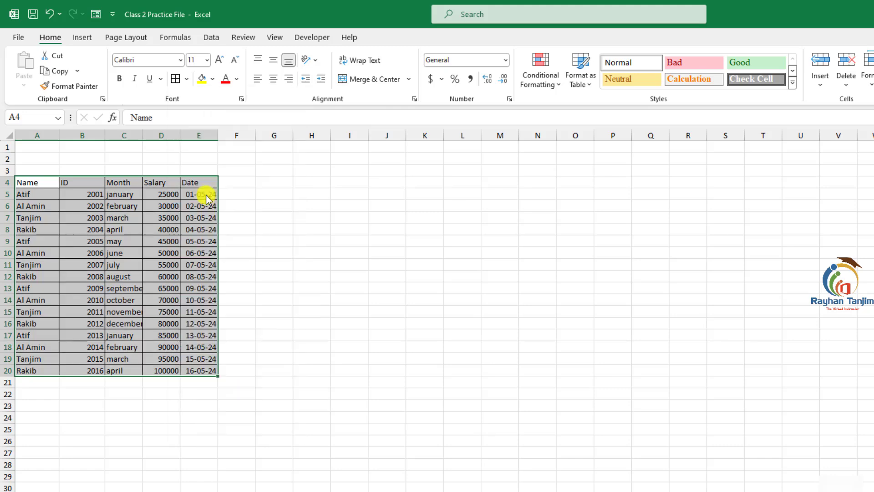
{"action": "left_click", "coordinate": [277, 233]}
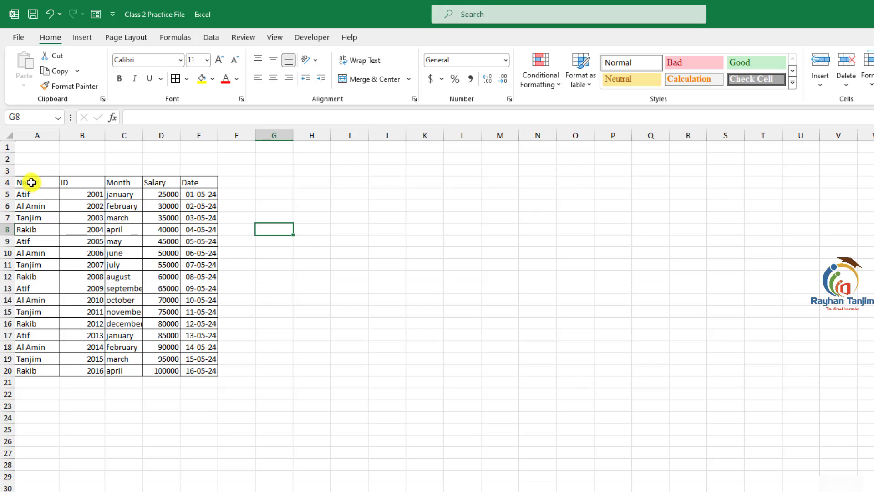
- Make the header row A4:E4 bold and set its font to Times New Roman
{"action": "left_click_drag", "start_coordinate": [28, 182], "coordinate": [192, 185]}
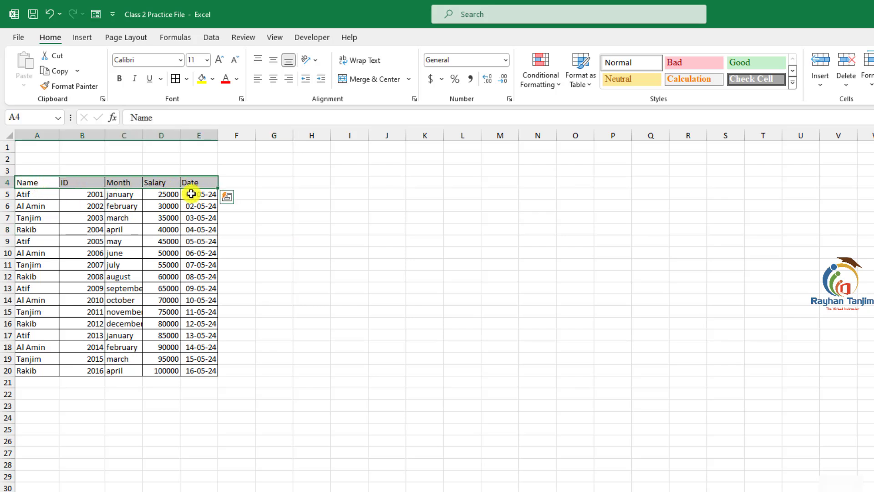
{"action": "left_click", "coordinate": [120, 80]}
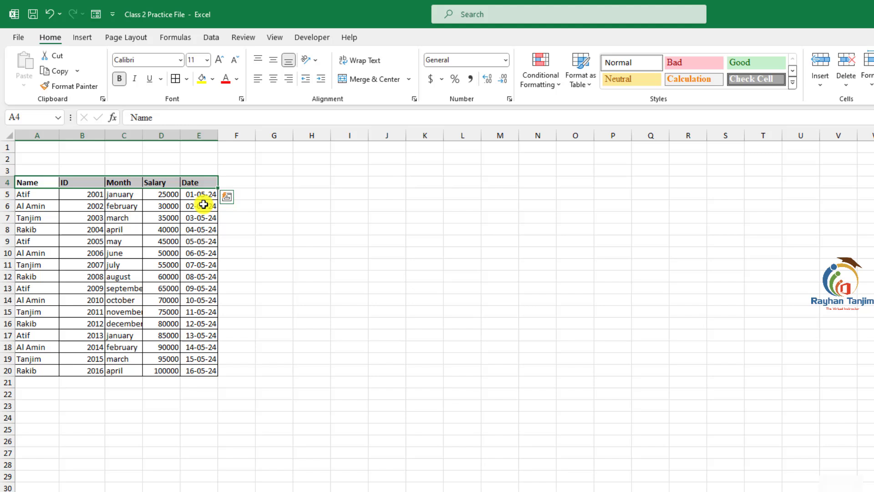
{"action": "left_click", "coordinate": [150, 60]}
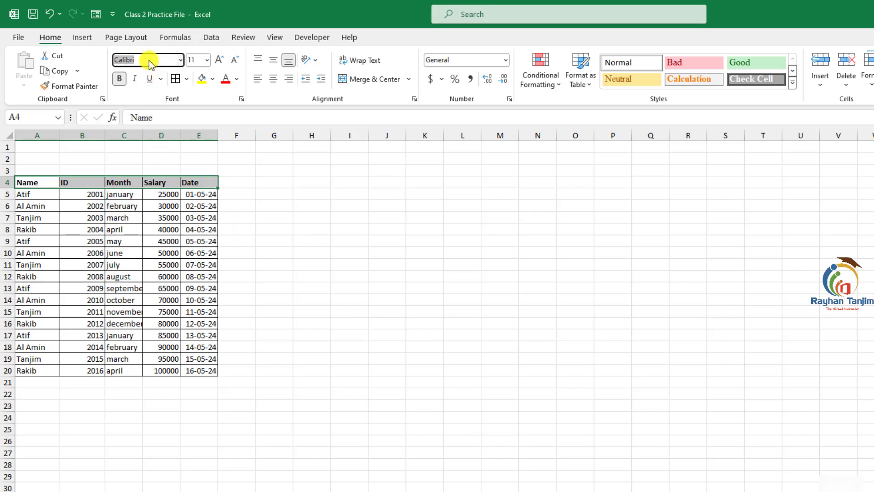
{"action": "type", "text": "Times New Roman"}
{"action": "key", "text": "Return"}
{"action": "left_click", "coordinate": [289, 191]}
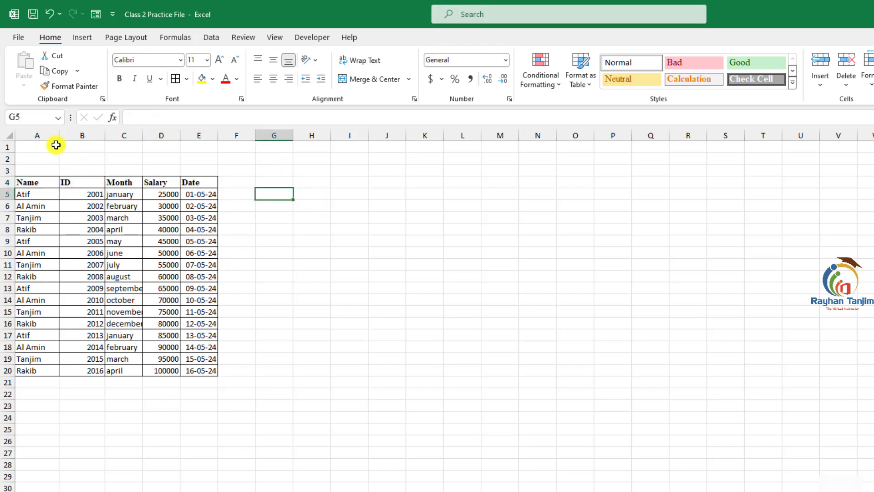
- Autofit columns A to E and set their column width to 20
{"action": "left_click_drag", "start_coordinate": [50, 136], "coordinate": [209, 133]}
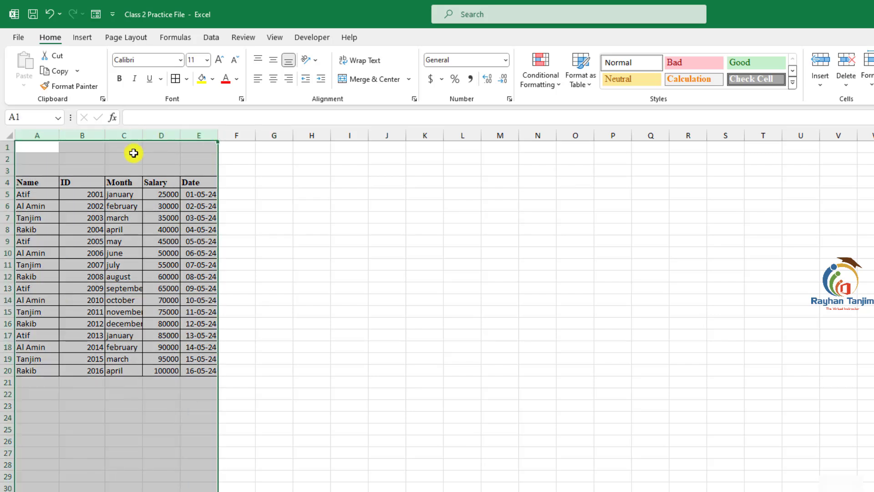
{"action": "double_click", "coordinate": [105, 137]}
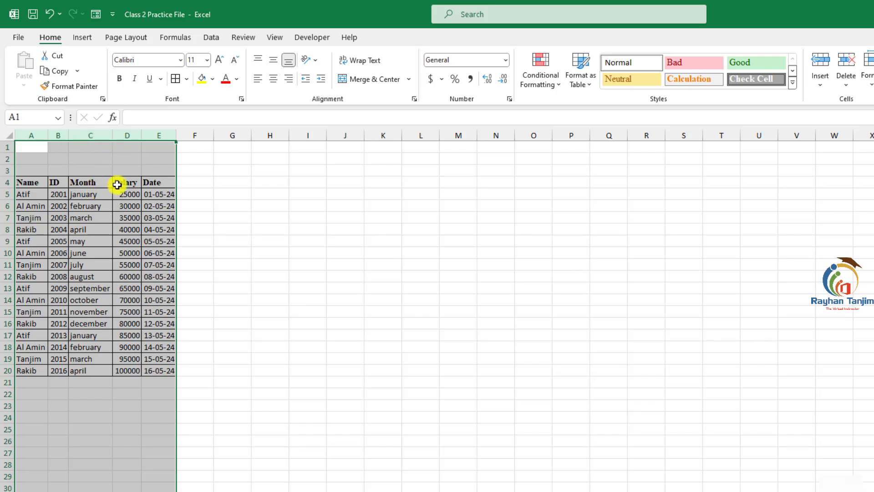
{"action": "right_click", "coordinate": [86, 135]}
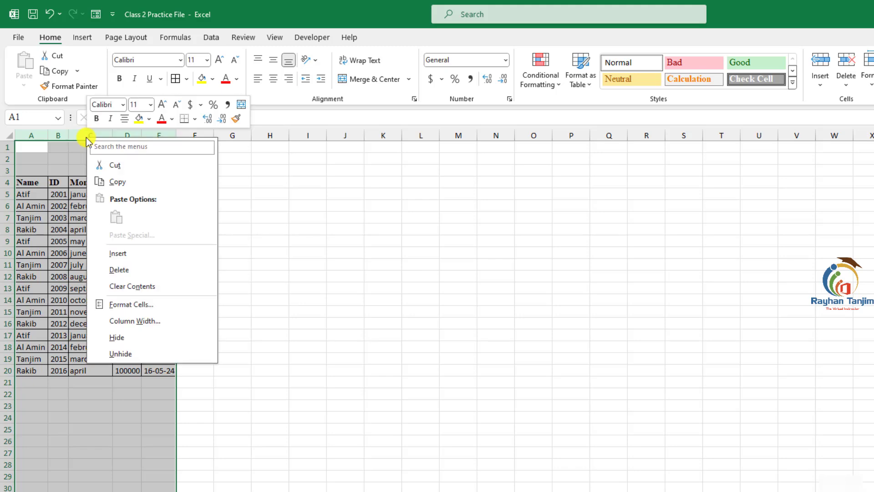
{"action": "left_click", "coordinate": [141, 321]}
{"action": "type", "text": "2"}
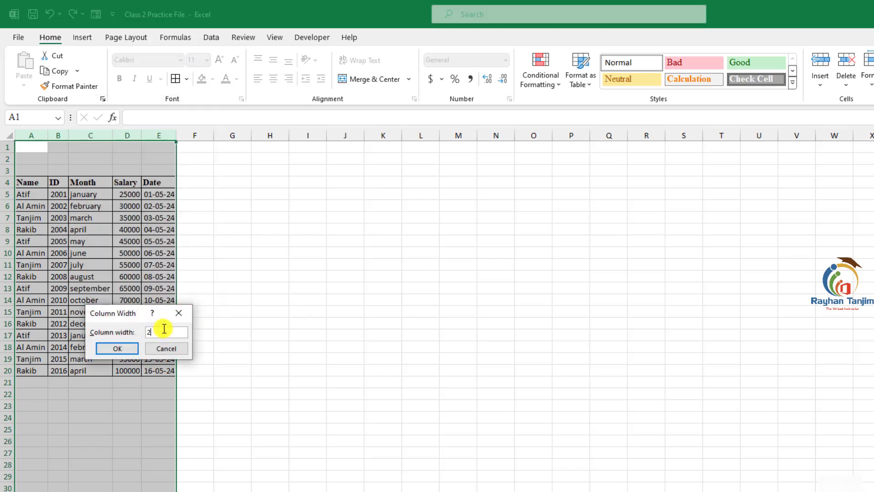
{"action": "type", "text": "0"}
{"action": "left_click", "coordinate": [114, 348]}
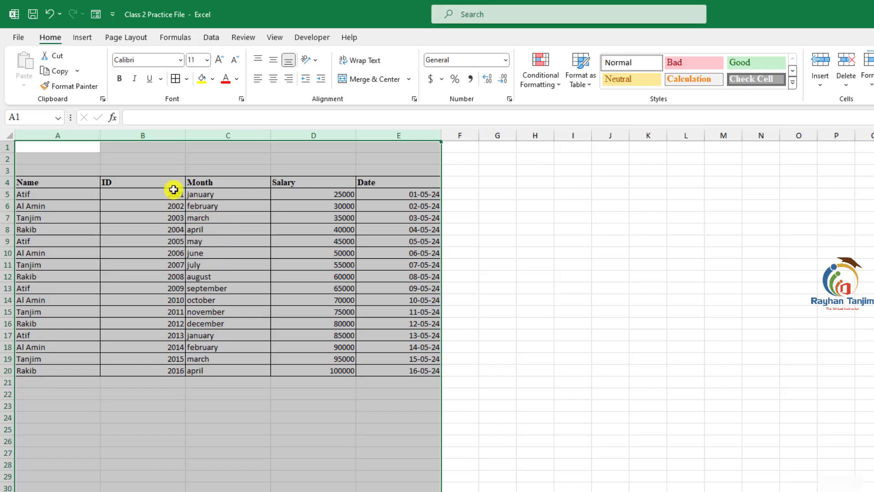
- Set the column width of columns A to E to 15
{"action": "right_click", "coordinate": [164, 135]}
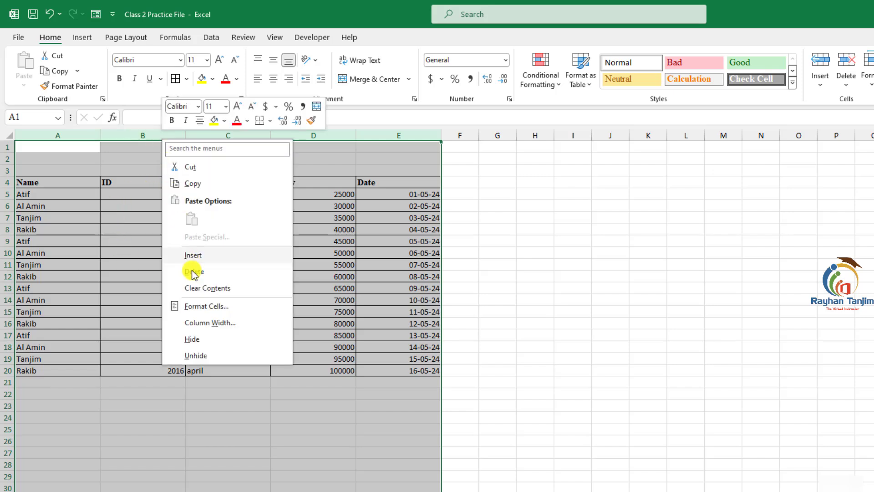
{"action": "left_click", "coordinate": [212, 323]}
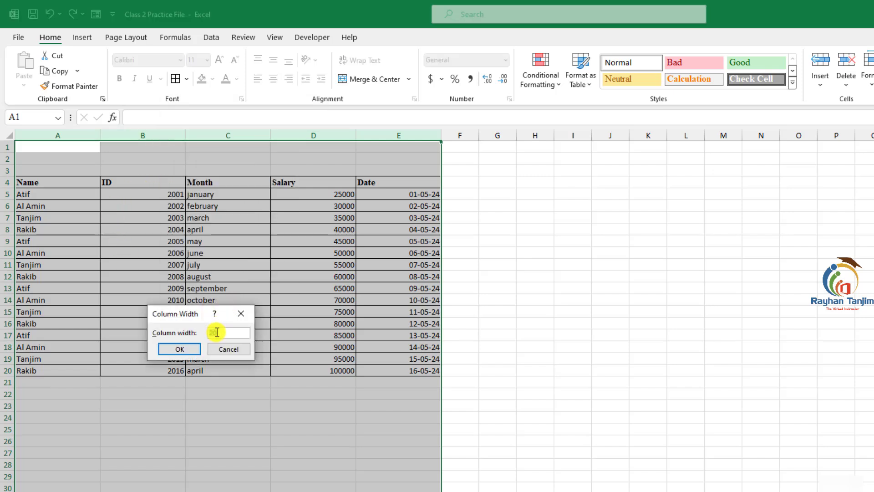
{"action": "type", "text": "15"}
{"action": "left_click", "coordinate": [189, 349]}
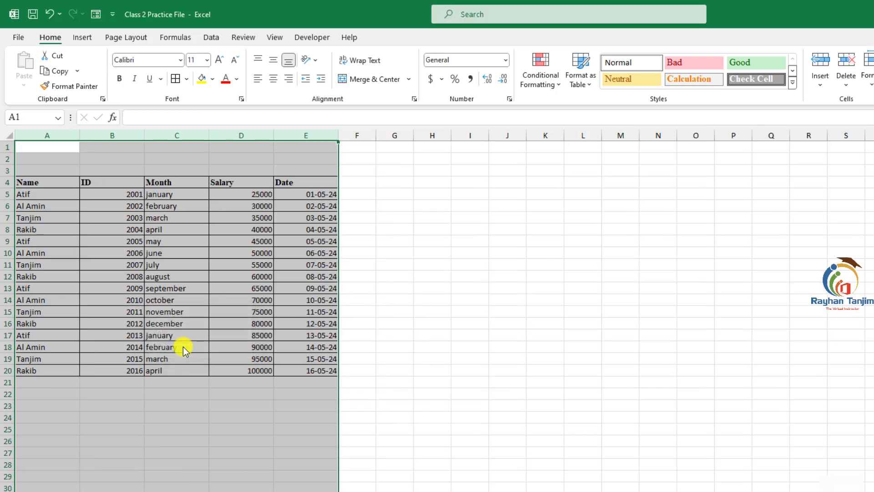
- Select the whole worksheet and set its font to Times New Roman
{"action": "left_click", "coordinate": [98, 206]}
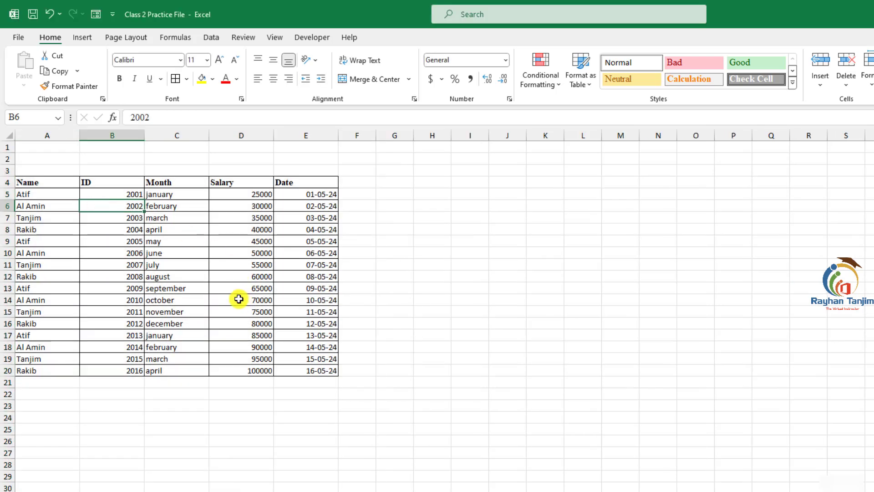
{"action": "left_click", "coordinate": [9, 136]}
{"action": "left_click", "coordinate": [43, 167]}
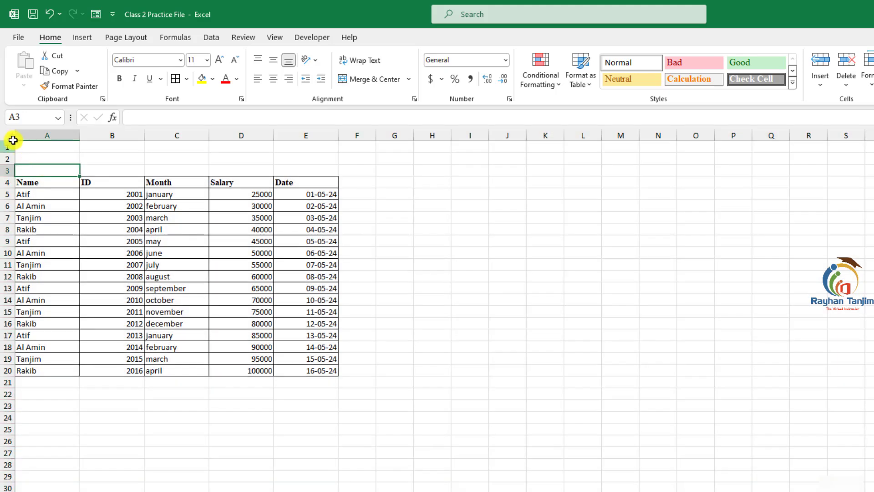
{"action": "left_click", "coordinate": [13, 139]}
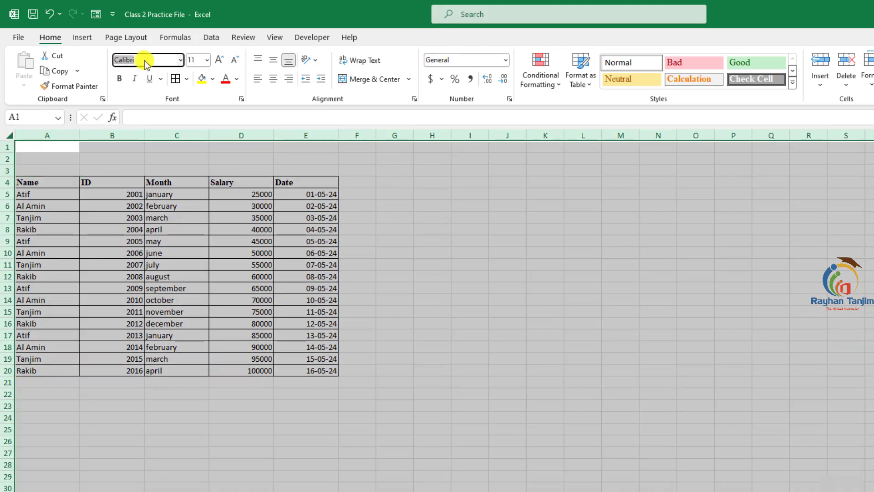
{"action": "type", "text": "Times"}
{"action": "key", "text": "Return"}
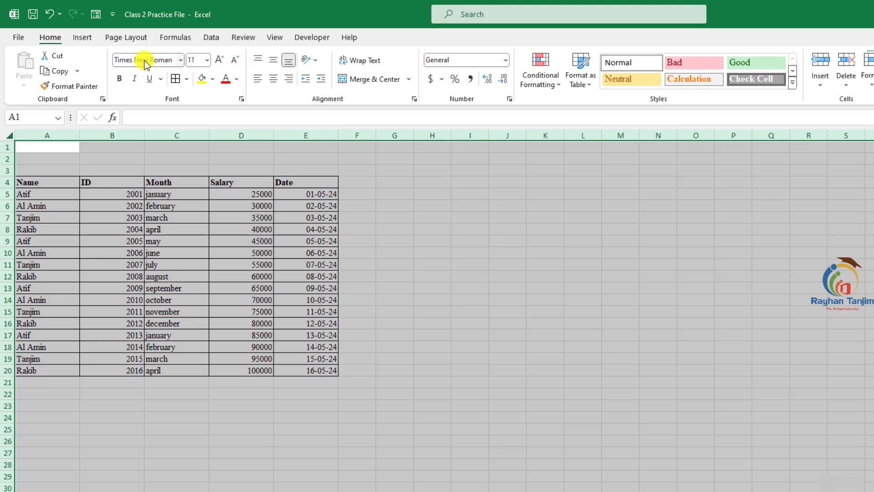
- Fill the header row A4:E4 with a green theme colour
{"action": "left_click", "coordinate": [470, 300]}
{"action": "left_click_drag", "start_coordinate": [38, 183], "coordinate": [300, 182]}
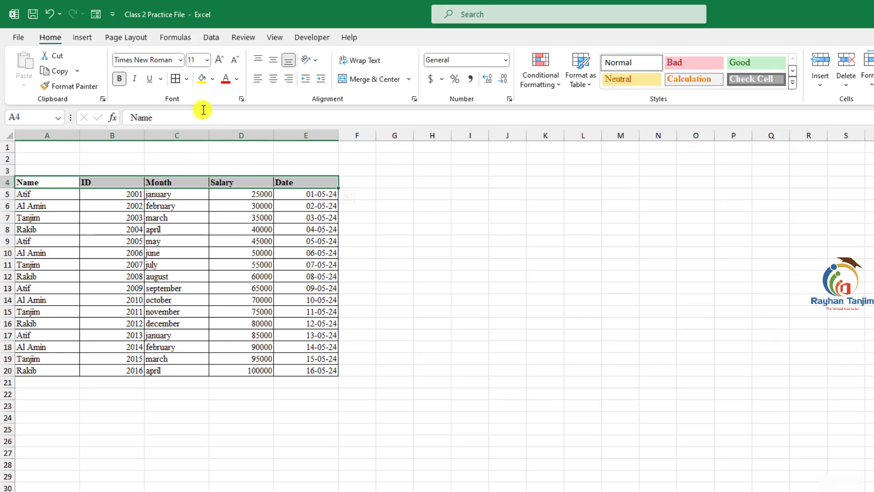
{"action": "left_click", "coordinate": [213, 80]}
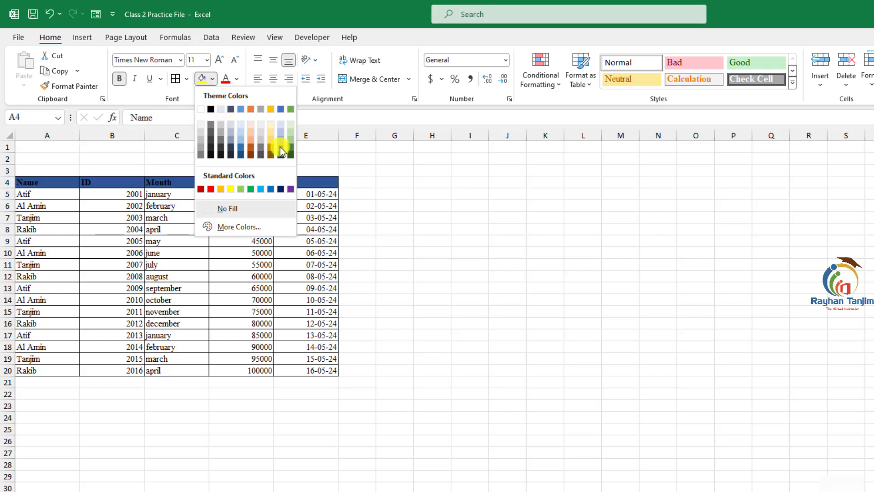
{"action": "left_click", "coordinate": [290, 109]}
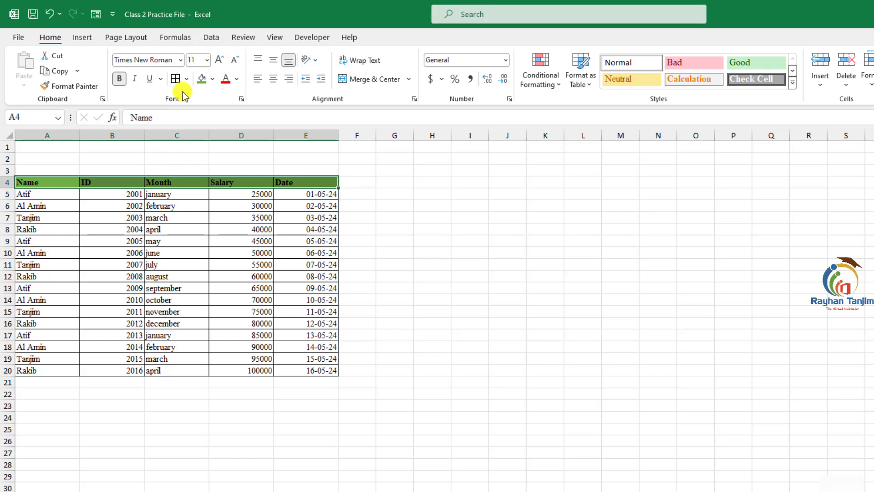
- Increase the header row's font size to 16
{"action": "left_click", "coordinate": [219, 60]}
{"action": "left_click", "coordinate": [219, 60]}
{"action": "left_click", "coordinate": [219, 59]}
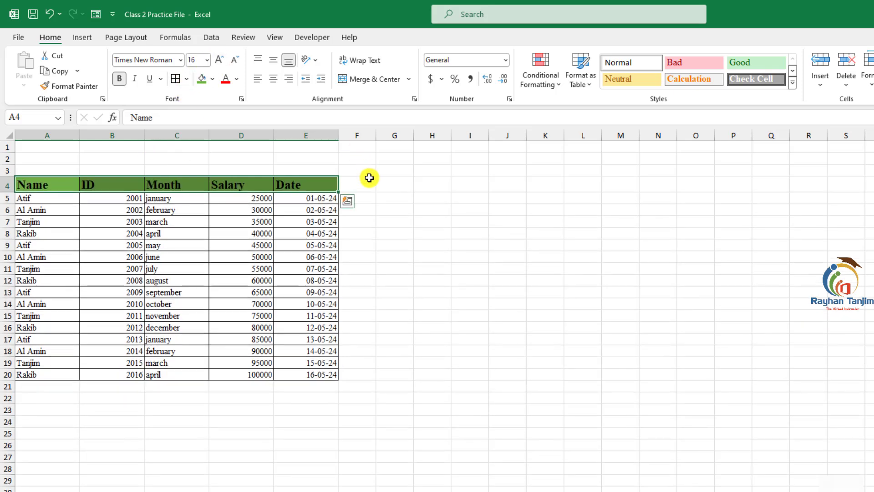
{"action": "left_click", "coordinate": [121, 199]}
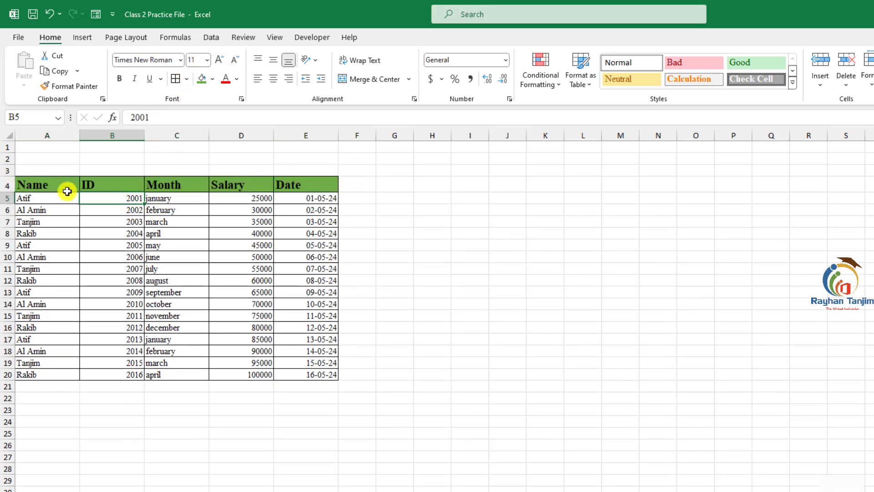
- Set the font colour of the header row A4:E4 to white
{"action": "left_click_drag", "start_coordinate": [67, 191], "coordinate": [301, 183]}
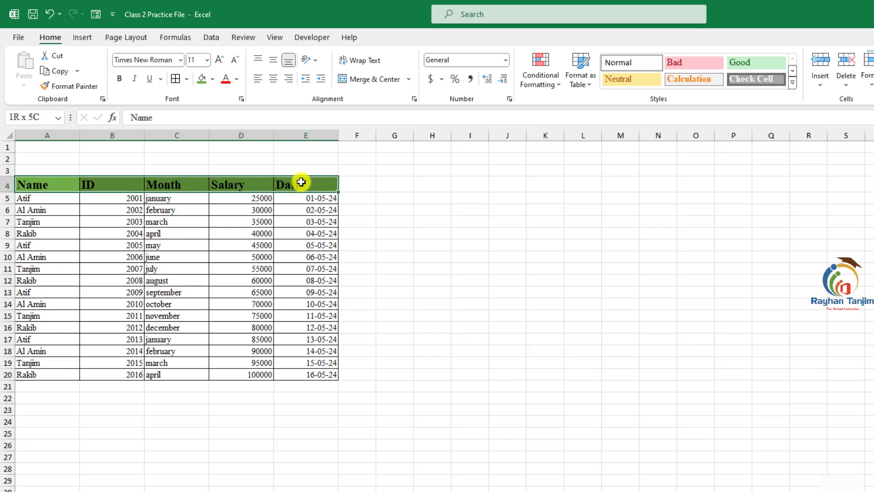
{"action": "left_click", "coordinate": [237, 81]}
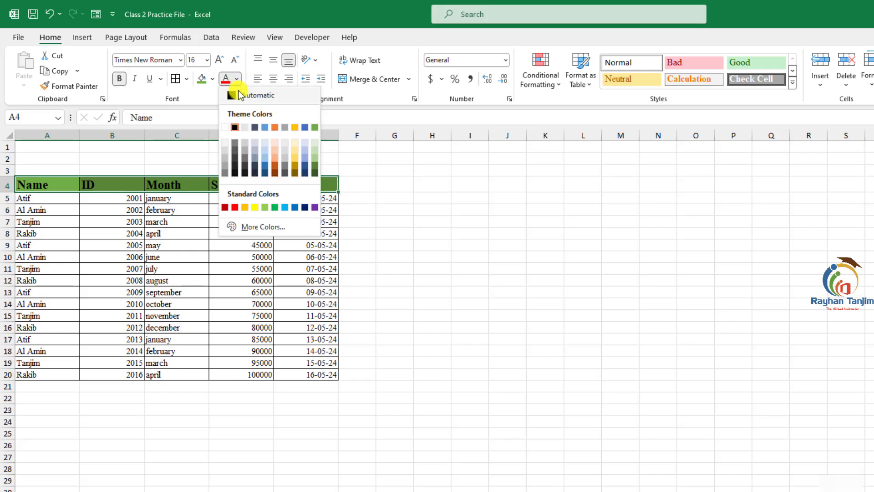
{"action": "left_click", "coordinate": [226, 127]}
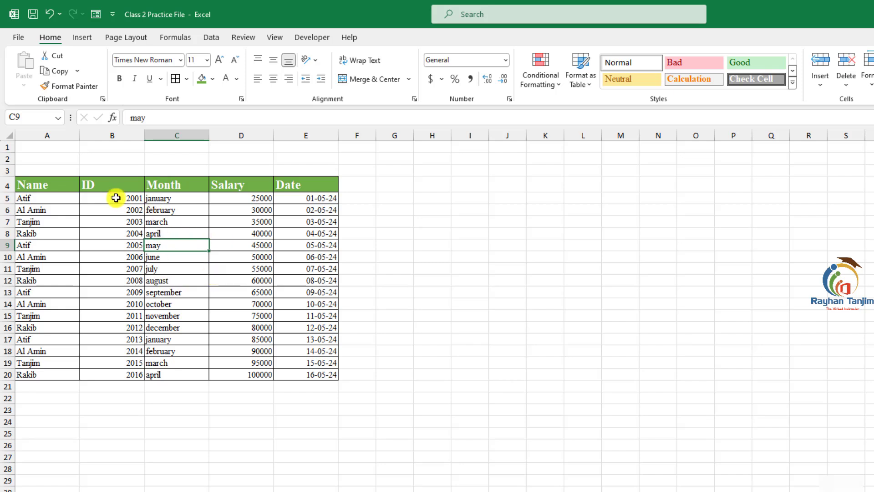
{"action": "left_click_drag", "start_coordinate": [39, 185], "coordinate": [317, 371]}
{"action": "left_click", "coordinate": [259, 396]}
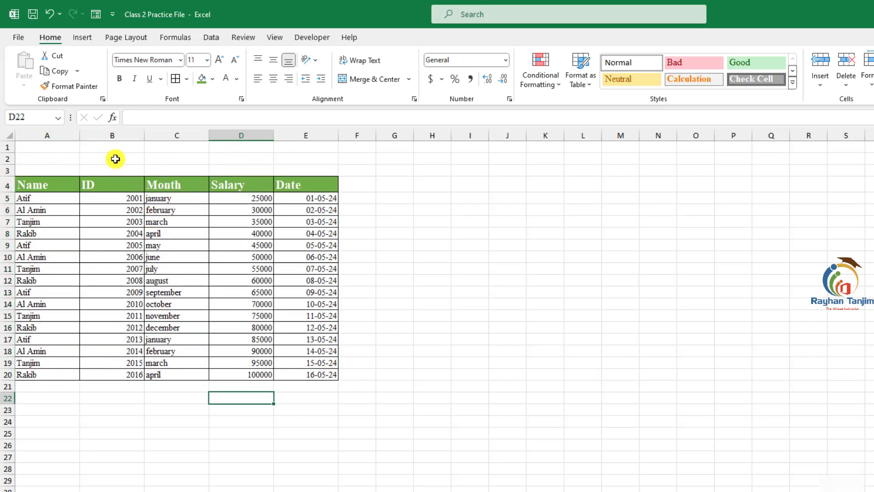
{"action": "left_click_drag", "start_coordinate": [39, 148], "coordinate": [303, 148]}
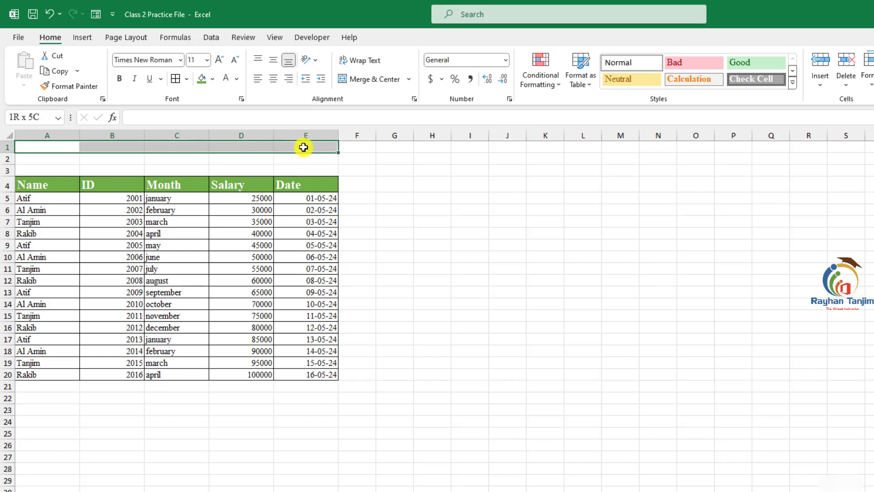
{"action": "left_click", "coordinate": [203, 168]}
{"action": "left_click_drag", "start_coordinate": [71, 146], "coordinate": [270, 148]}
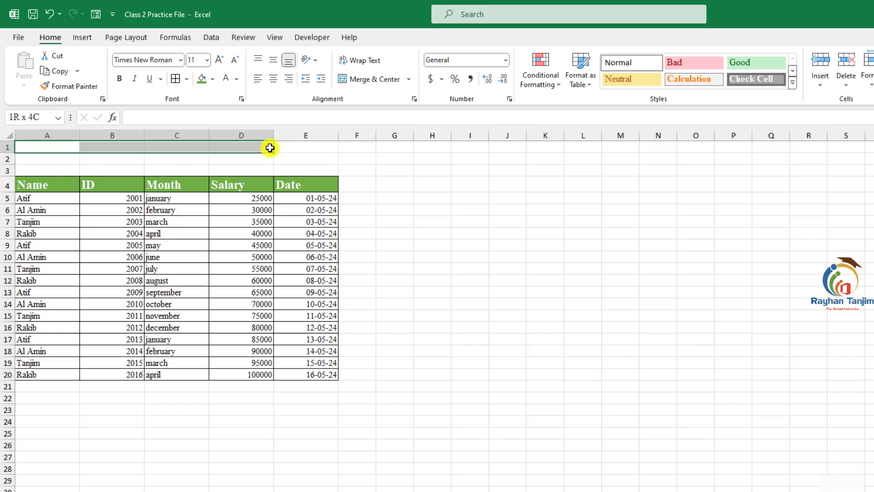
- Enter the title Rayhan Tanjim and Company in cell A1
{"action": "left_click", "coordinate": [59, 145]}
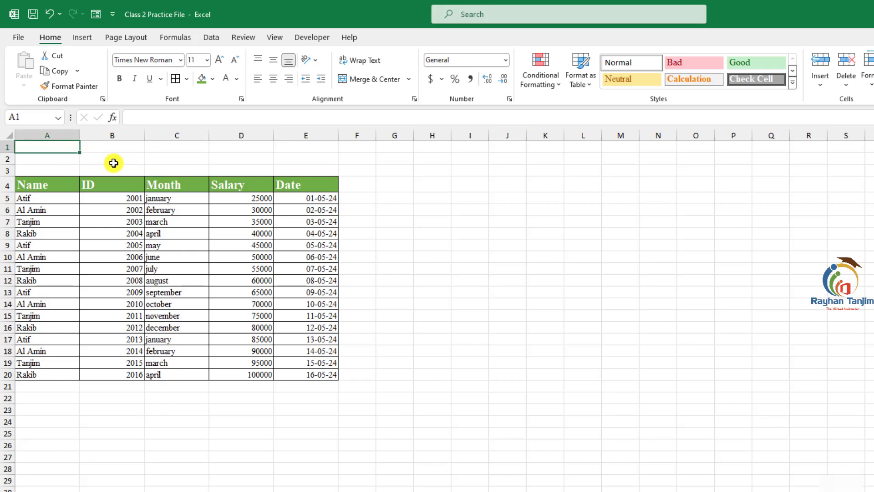
{"action": "type", "text": "R"}
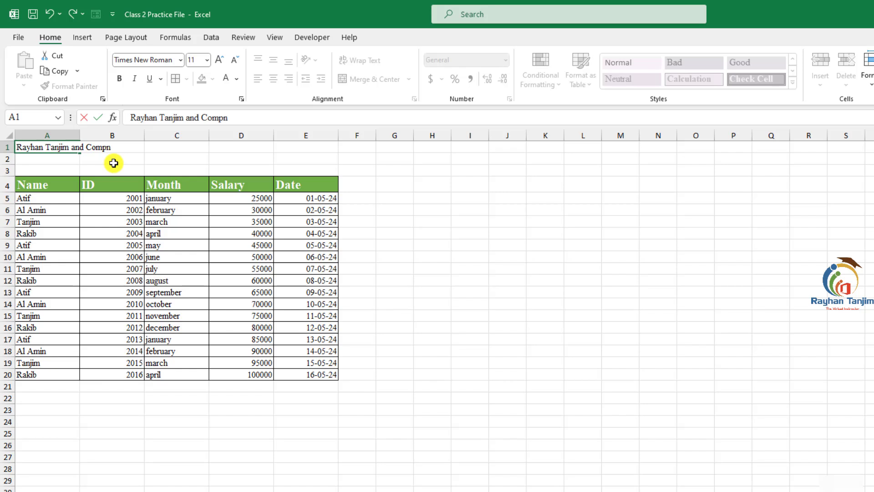
{"action": "type", "text": "ayhan Tanjim and Company"}
{"action": "key", "text": "Return"}
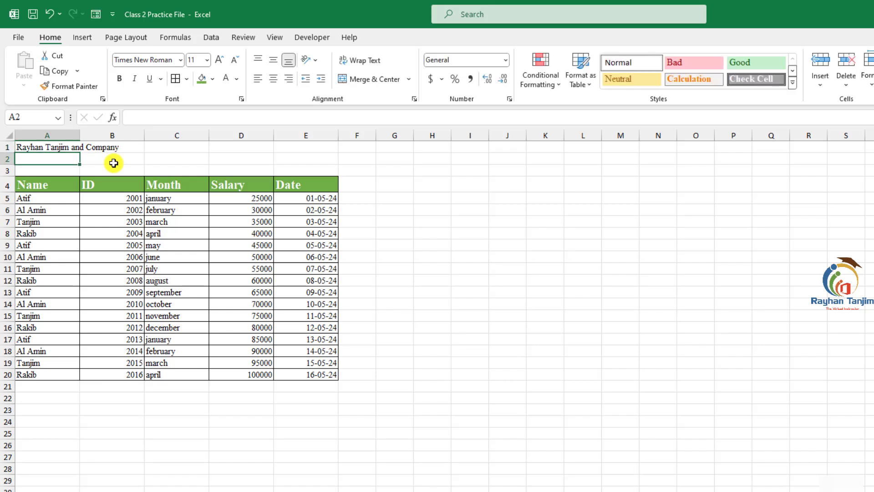
- Merge and center the title across cells A1:E1
{"action": "left_click", "coordinate": [31, 146]}
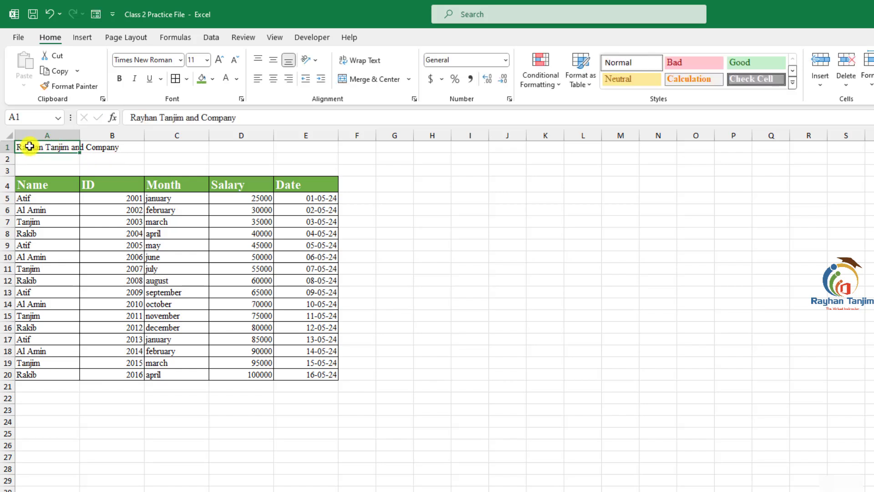
{"action": "left_click", "coordinate": [157, 146]}
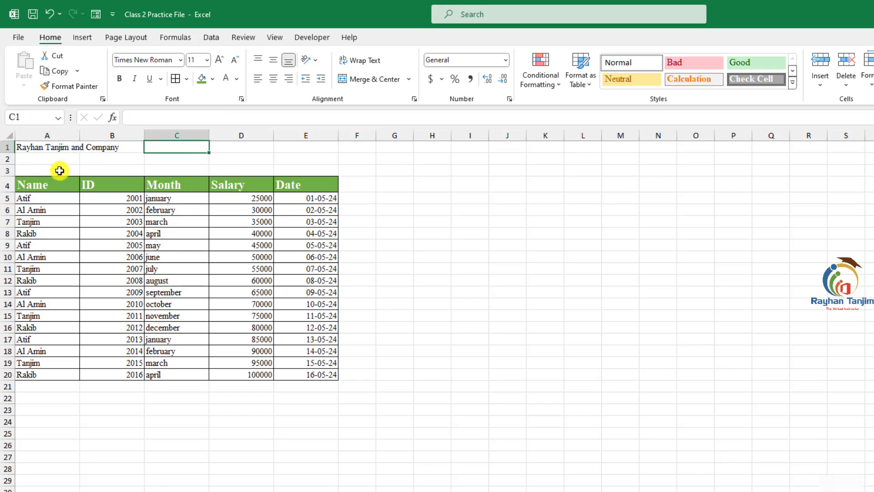
{"action": "left_click_drag", "start_coordinate": [32, 146], "coordinate": [323, 147]}
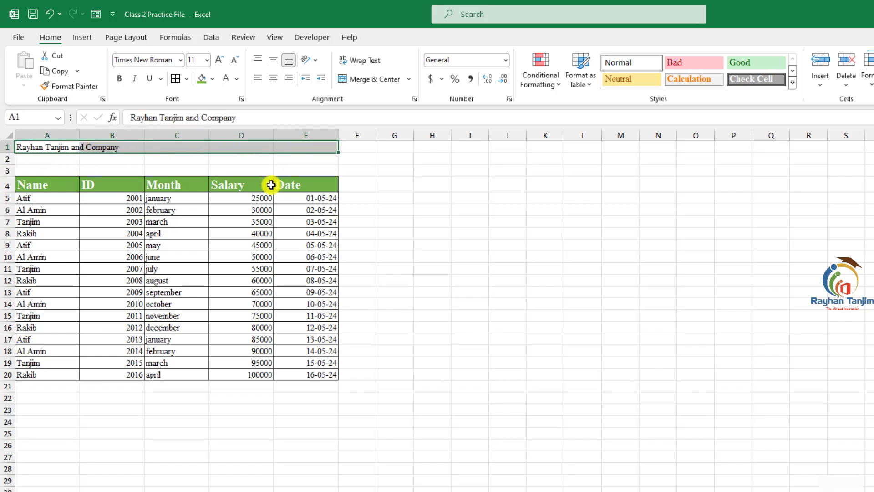
{"action": "left_click", "coordinate": [362, 79]}
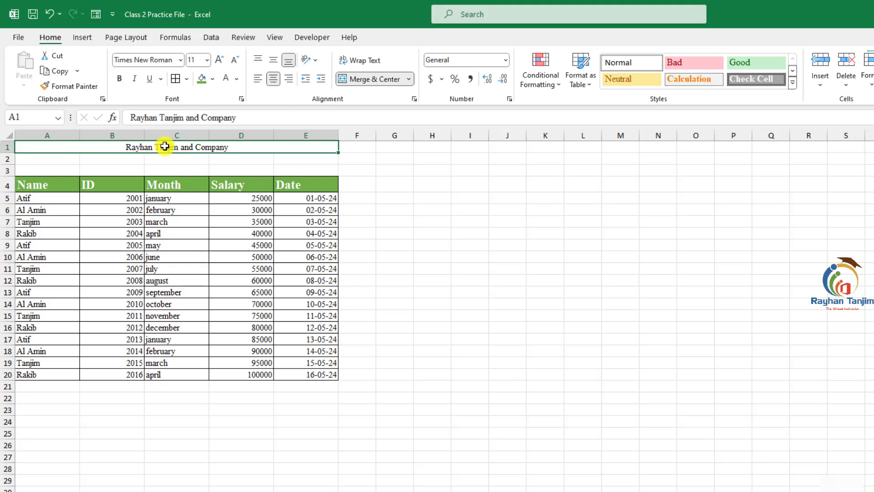
- Increase the title's font size to 22
{"action": "left_click", "coordinate": [219, 59]}
{"action": "left_click", "coordinate": [219, 60]}
{"action": "left_click", "coordinate": [219, 60]}
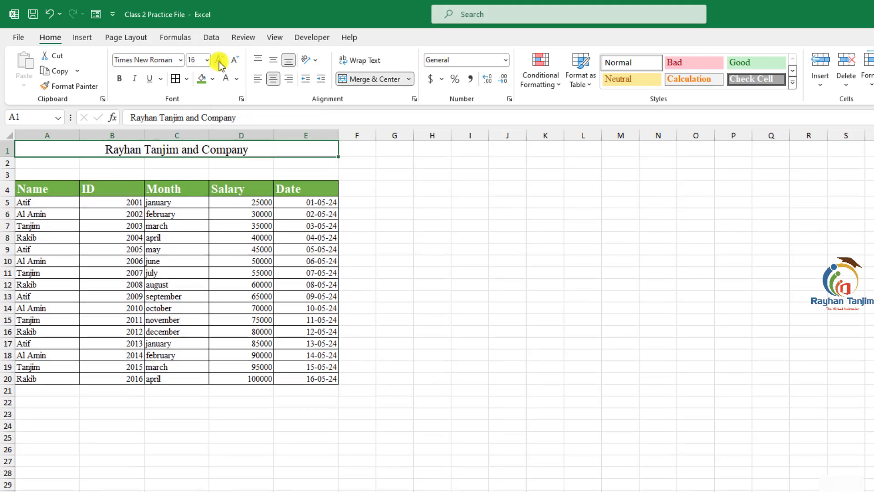
{"action": "left_click", "coordinate": [219, 60]}
{"action": "left_click", "coordinate": [219, 60]}
{"action": "left_click", "coordinate": [219, 60]}
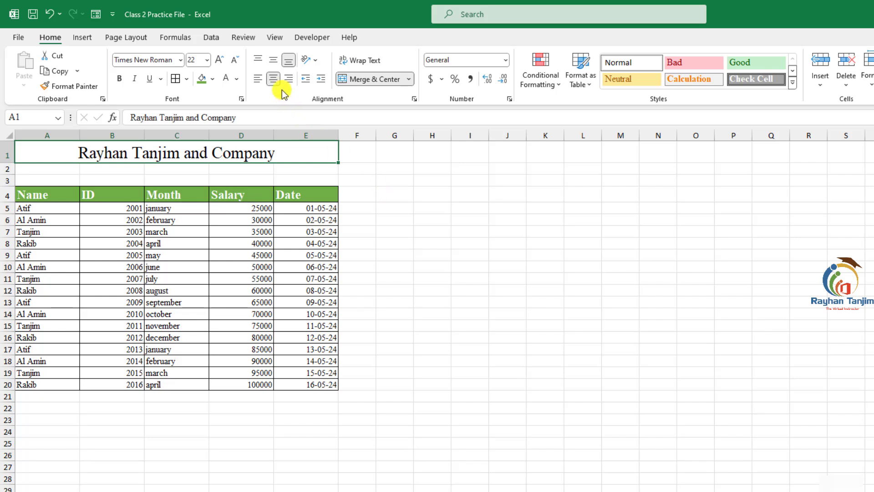
- Middle-align the title vertically and make row 1 taller
{"action": "left_click", "coordinate": [273, 60]}
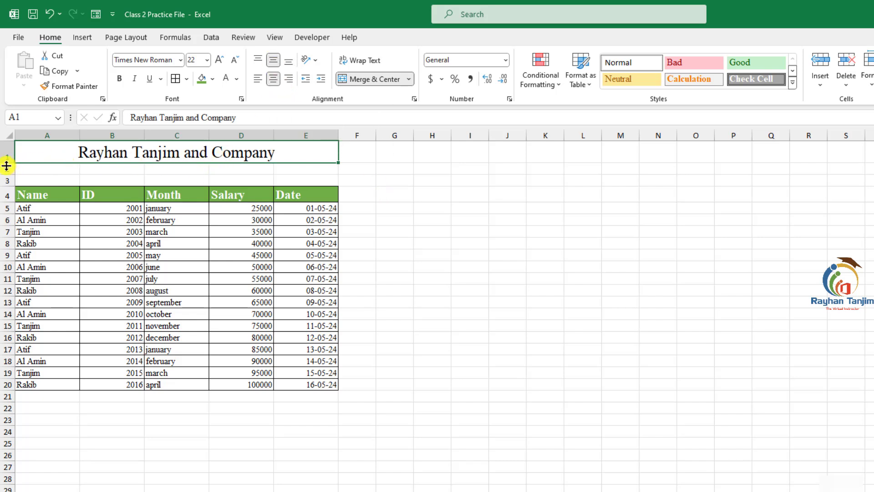
{"action": "left_click_drag", "start_coordinate": [7, 163], "coordinate": [6, 172]}
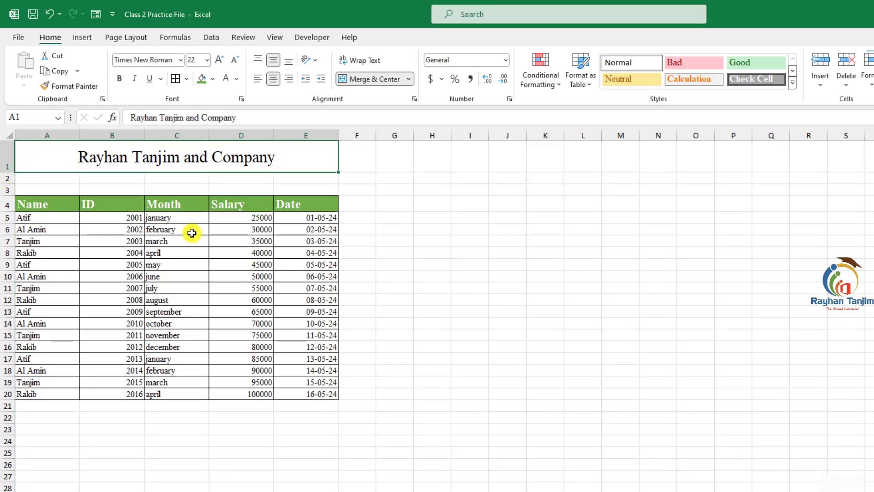
- Fill the merged title cell with a light green standard colour
{"action": "left_click", "coordinate": [212, 79]}
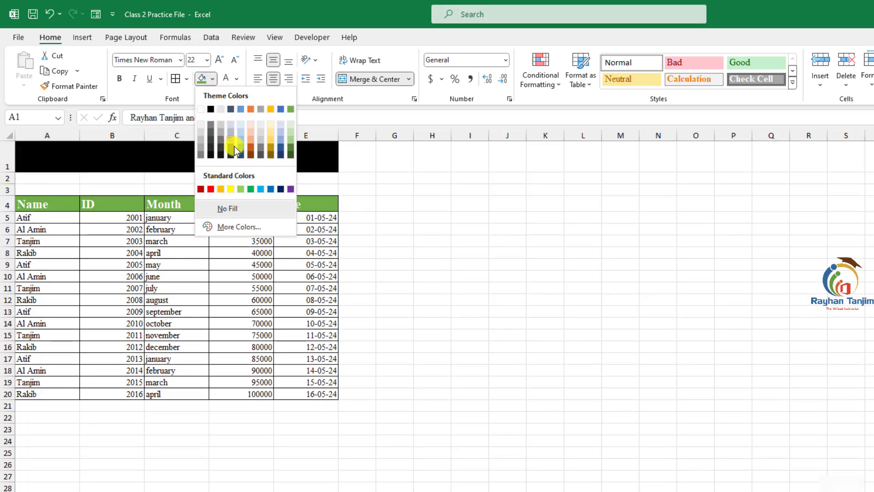
{"action": "left_click", "coordinate": [244, 189]}
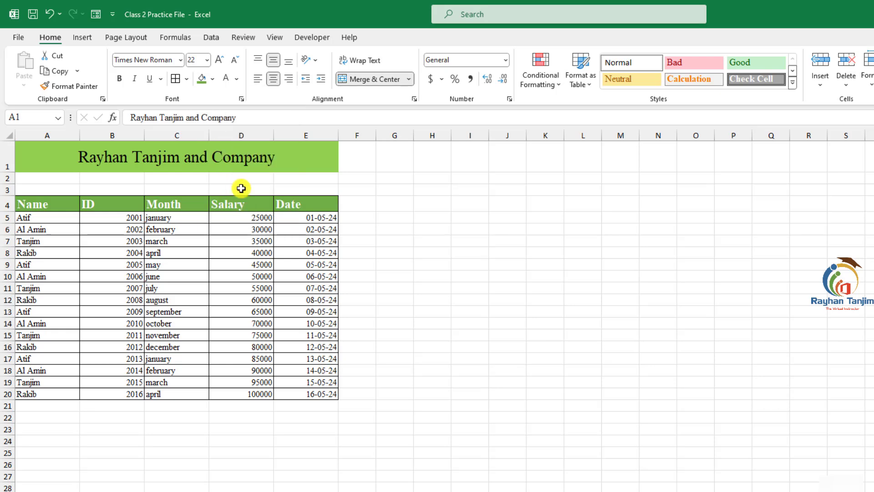
{"action": "left_click", "coordinate": [430, 202]}
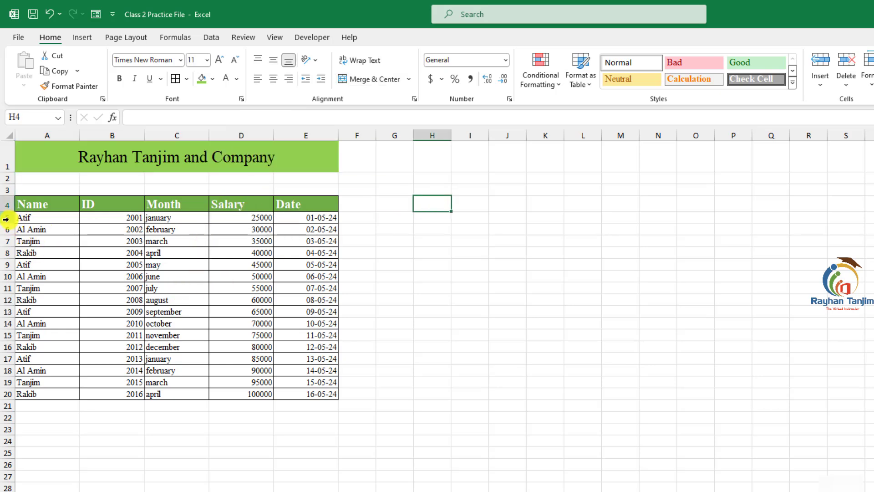
- Set the row height of rows 5 to 20 to 20
{"action": "left_click_drag", "start_coordinate": [5, 219], "coordinate": [6, 394]}
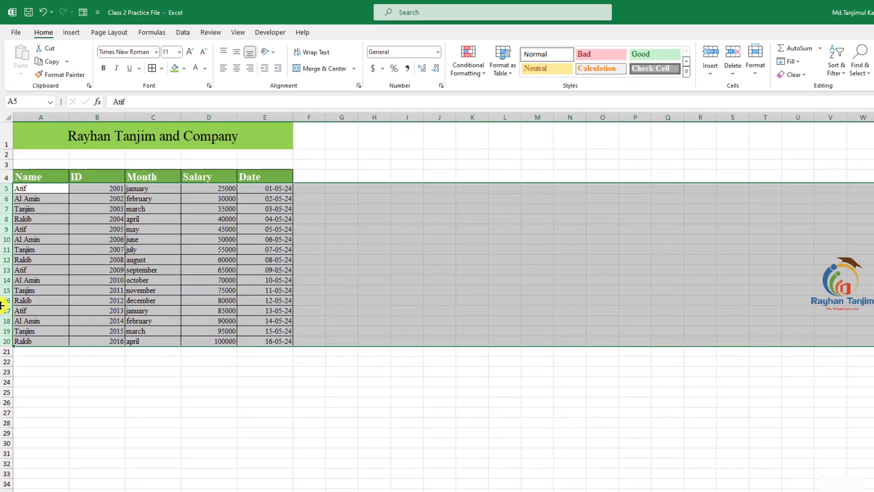
{"action": "right_click", "coordinate": [8, 293]}
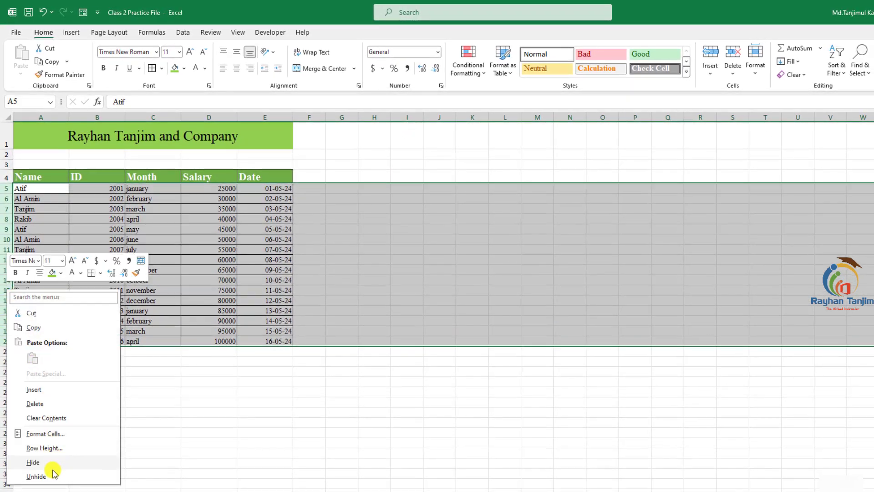
{"action": "left_click", "coordinate": [44, 448]}
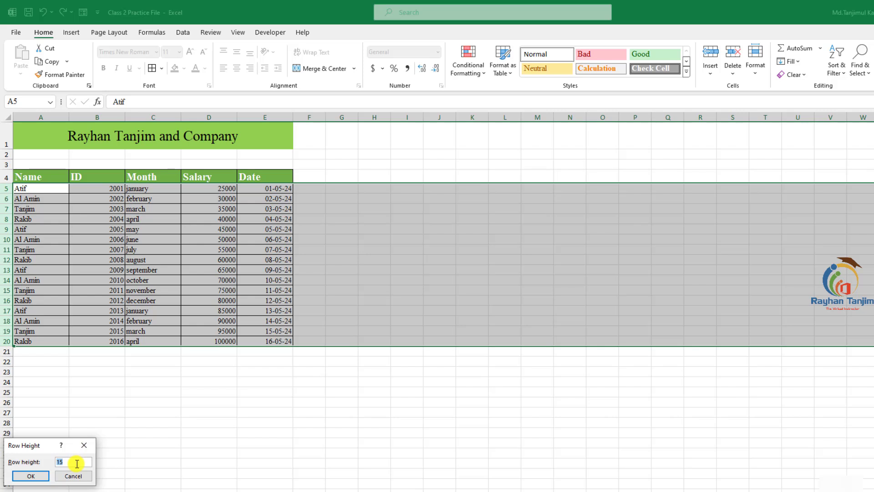
{"action": "left_click", "coordinate": [32, 475]}
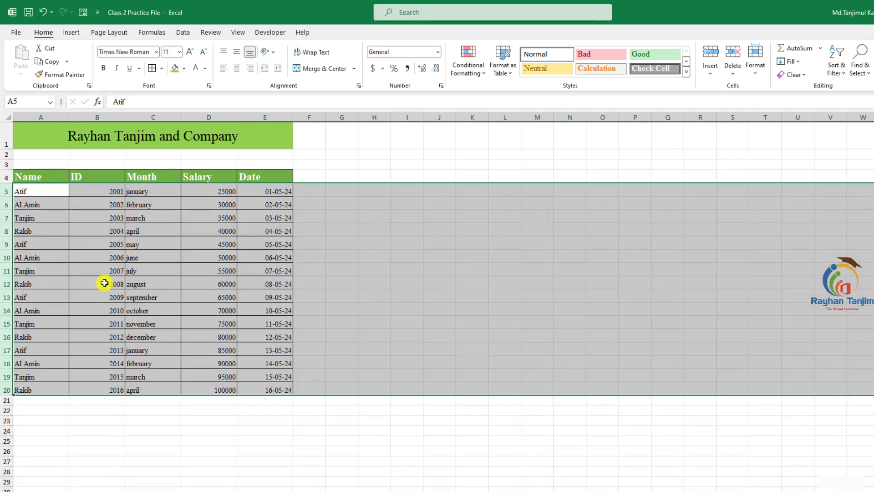
- Merge and center cells A2:E2 below the title
{"action": "left_click", "coordinate": [351, 271]}
{"action": "left_click", "coordinate": [161, 143]}
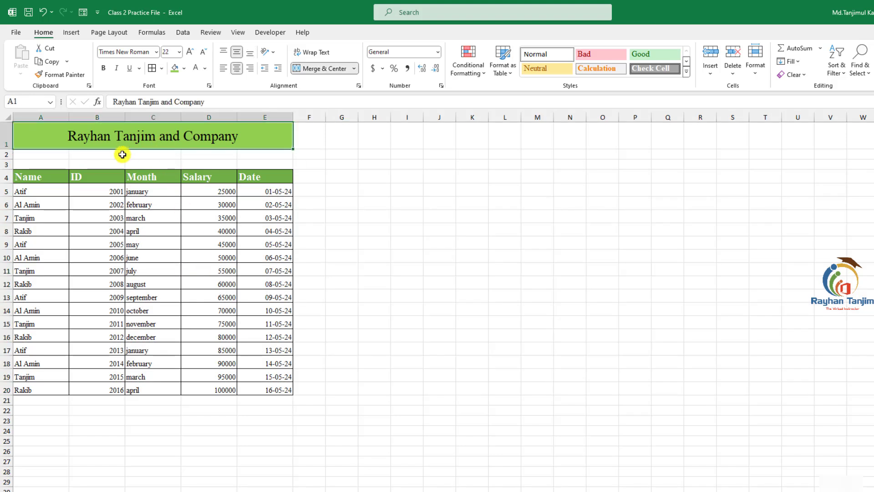
{"action": "left_click_drag", "start_coordinate": [43, 155], "coordinate": [261, 149]}
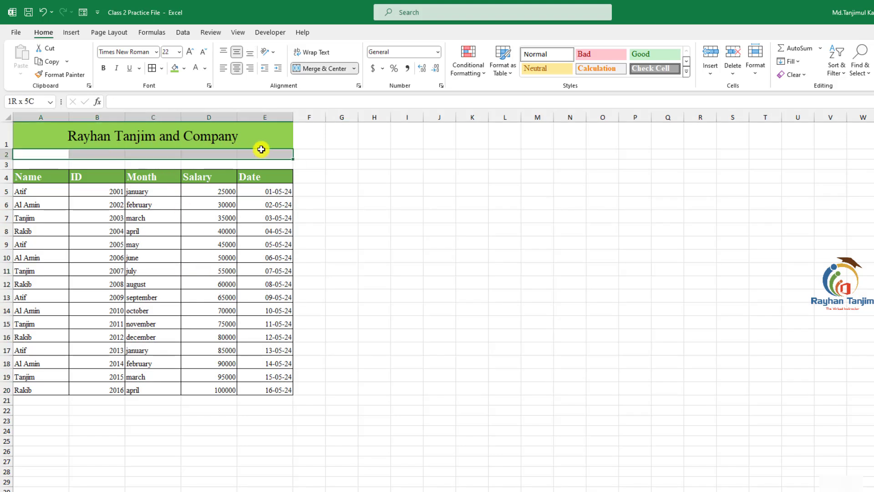
{"action": "left_click", "coordinate": [313, 69]}
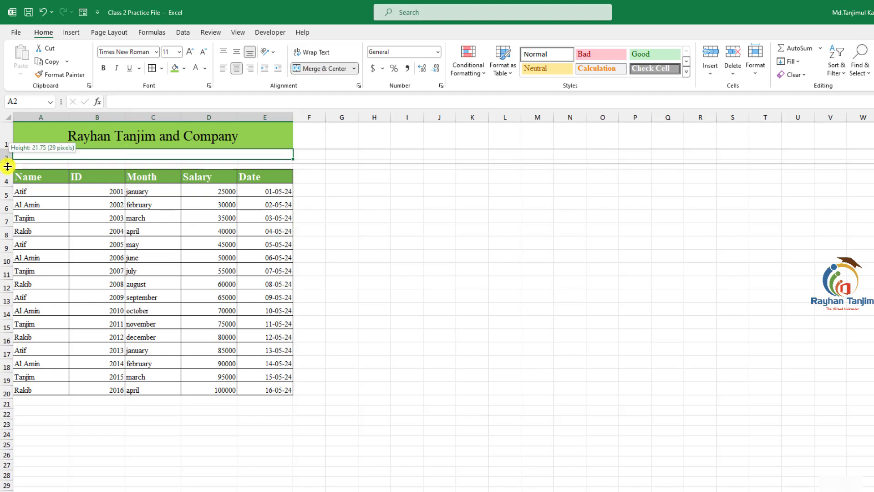
- Make row 2 taller and enter the subtitle Salay Report in the merged cell
{"action": "left_click_drag", "start_coordinate": [7, 159], "coordinate": [8, 170]}
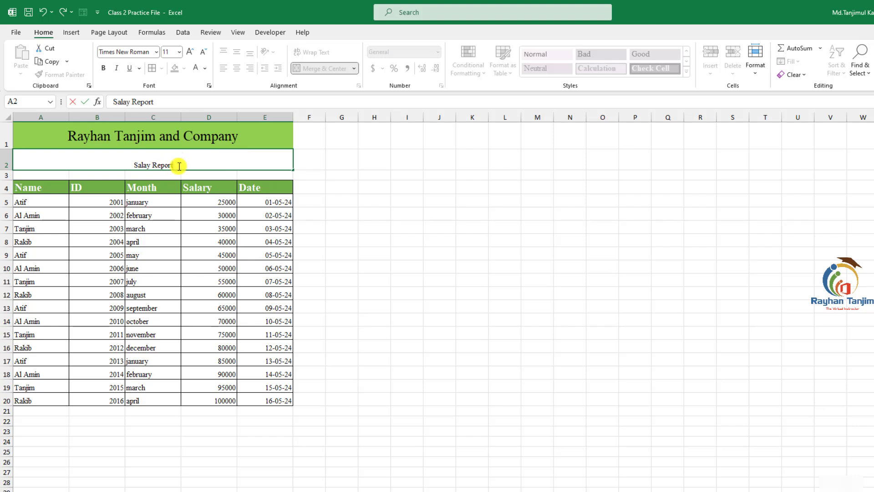
{"action": "key", "text": "Return"}
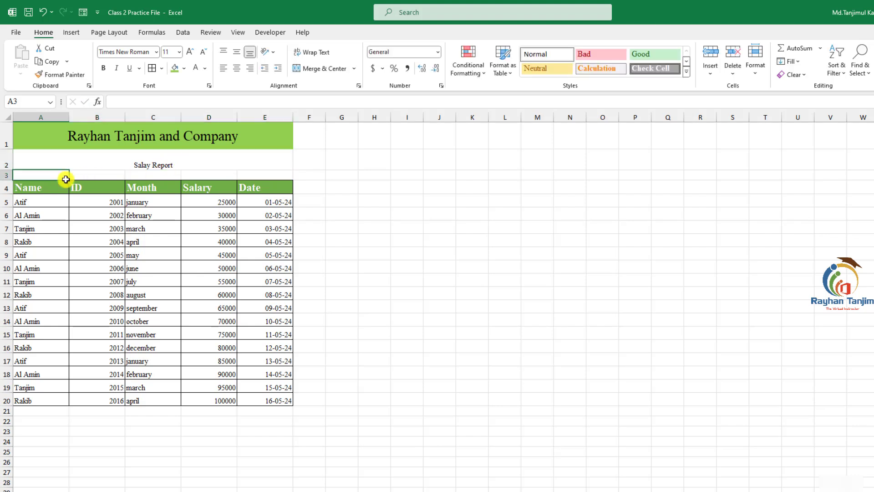
{"action": "left_click", "coordinate": [185, 165]}
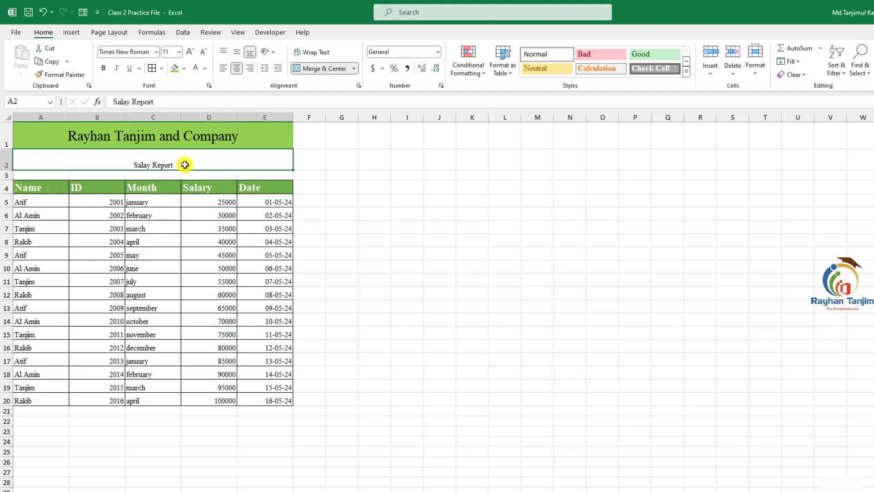
- Add a second line reading Year-2024 below Salay Report in the merged subtitle cell
{"action": "double_click", "coordinate": [186, 165]}
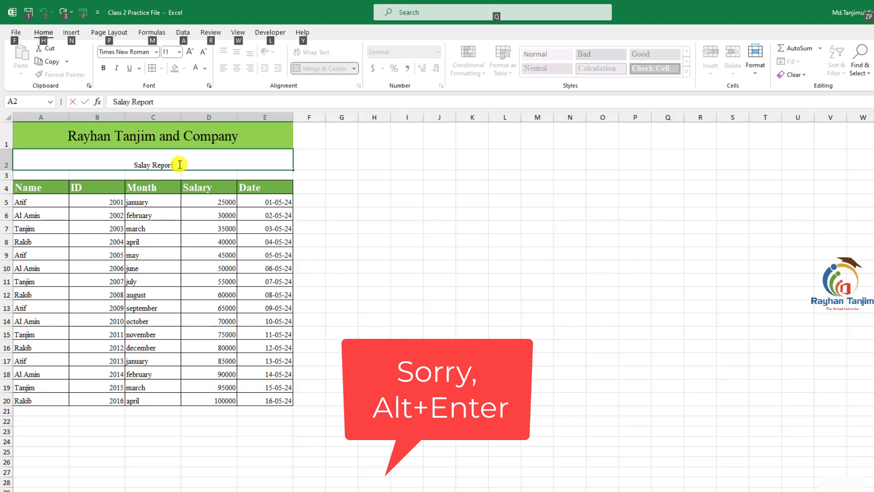
{"action": "key", "text": "alt+Return"}
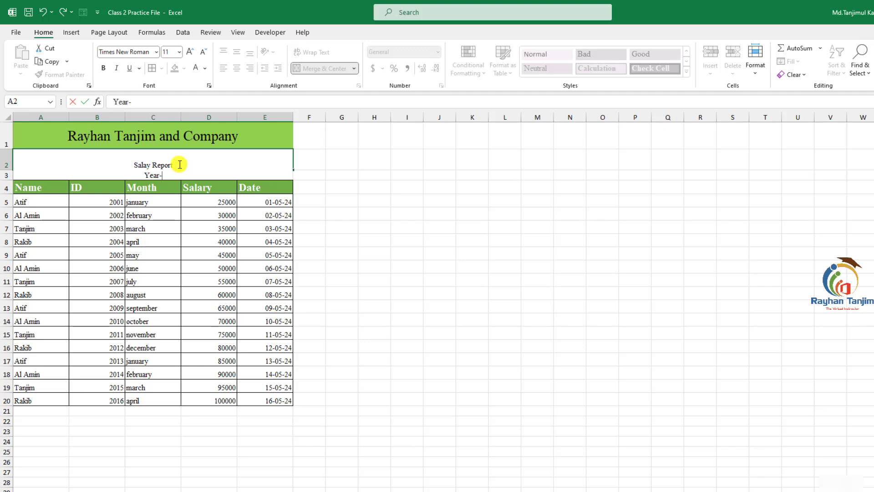
{"action": "key", "text": "ctrl+Return"}
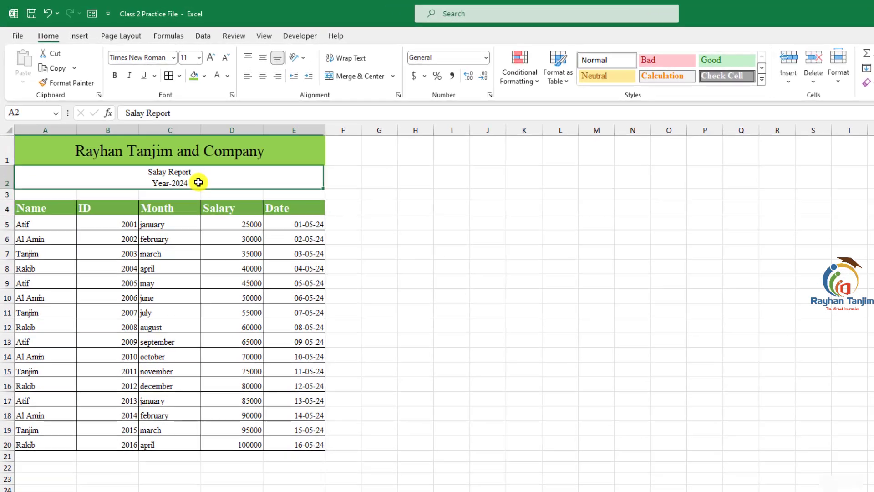
- Apply thick outside borders to the merged subtitle cell and the merged title cell
{"action": "left_click", "coordinate": [379, 214]}
{"action": "left_click", "coordinate": [198, 180]}
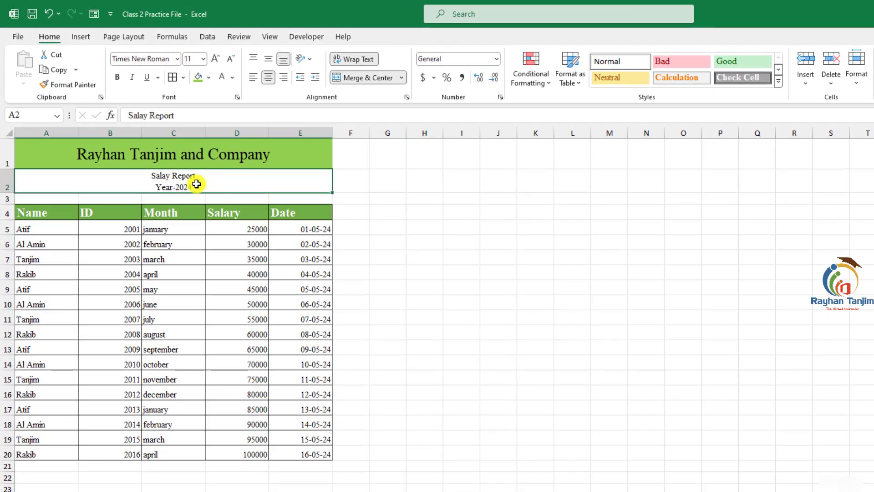
{"action": "left_click", "coordinate": [184, 78]}
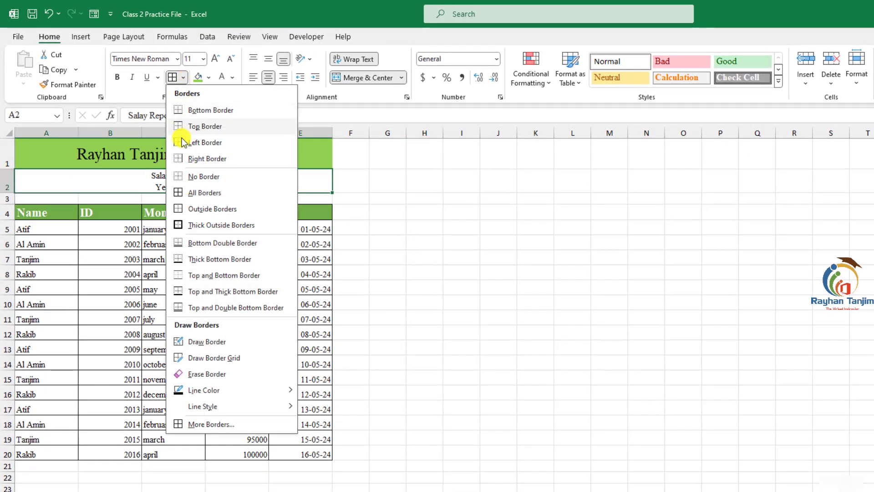
{"action": "left_click", "coordinate": [204, 227]}
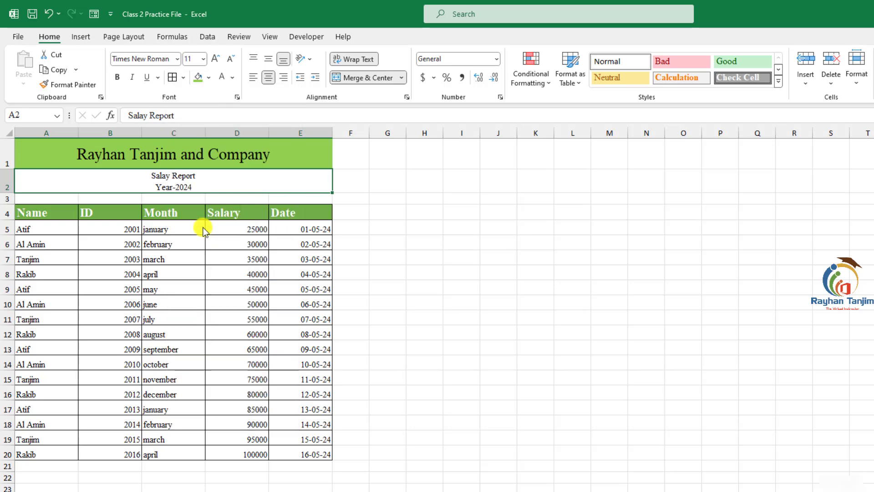
{"action": "left_click", "coordinate": [430, 227]}
{"action": "left_click", "coordinate": [243, 165]}
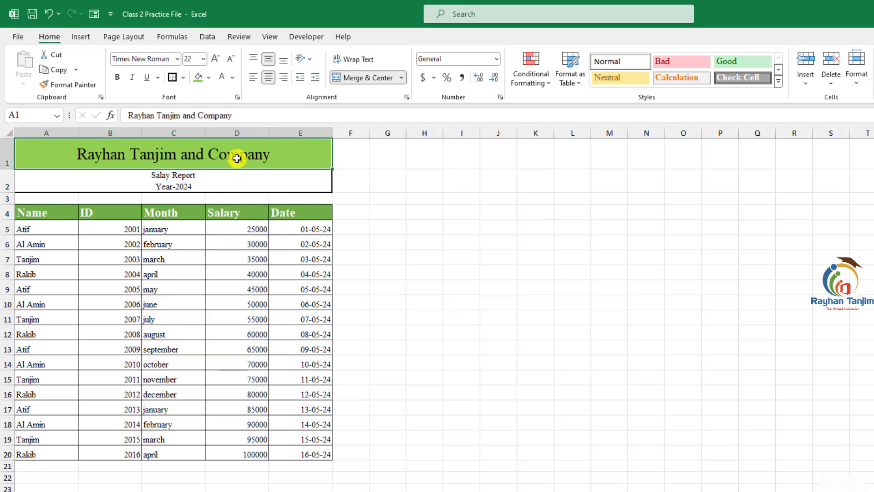
{"action": "left_click", "coordinate": [184, 79]}
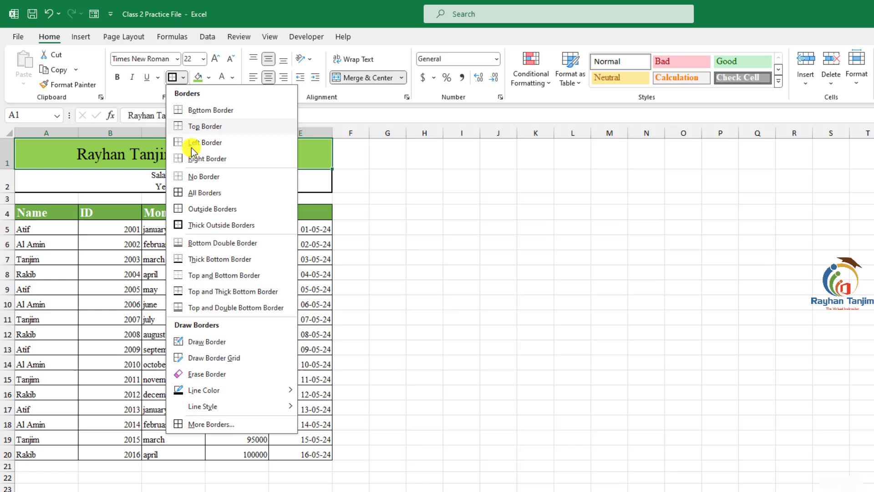
{"action": "left_click", "coordinate": [204, 225]}
{"action": "left_click", "coordinate": [424, 211]}
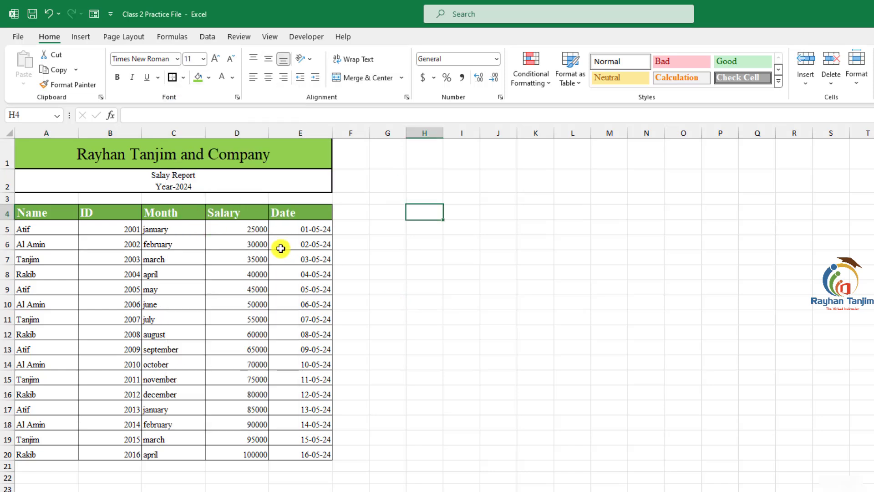
- Shorten row 3, enlarge the subtitle font size by two steps and make row 2 taller to fit
{"action": "left_click_drag", "start_coordinate": [11, 204], "coordinate": [11, 197]}
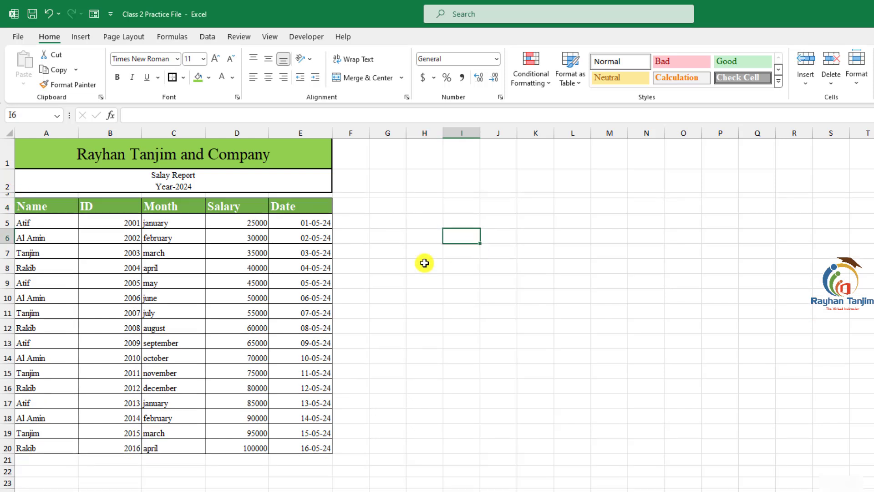
{"action": "left_click", "coordinate": [160, 186]}
{"action": "left_click", "coordinate": [216, 59]}
{"action": "left_click", "coordinate": [217, 60]}
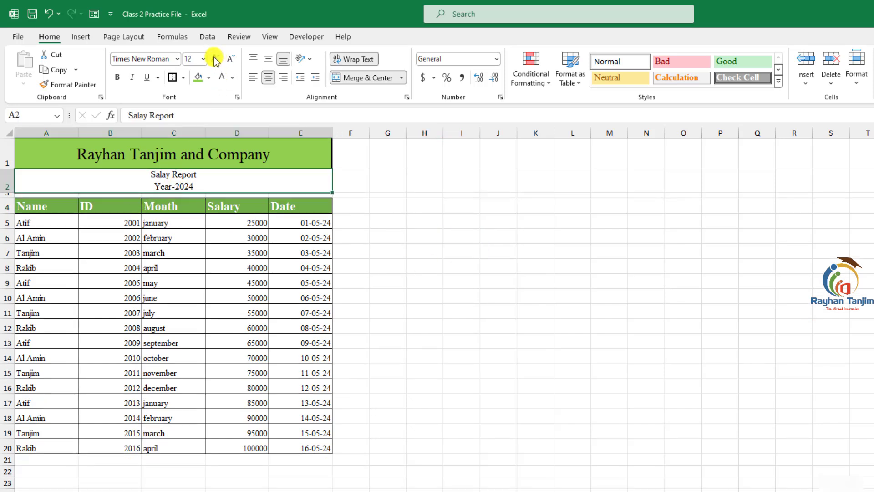
{"action": "left_click", "coordinate": [217, 59]}
{"action": "left_click_drag", "start_coordinate": [11, 194], "coordinate": [12, 200]}
{"action": "left_click", "coordinate": [503, 273]}
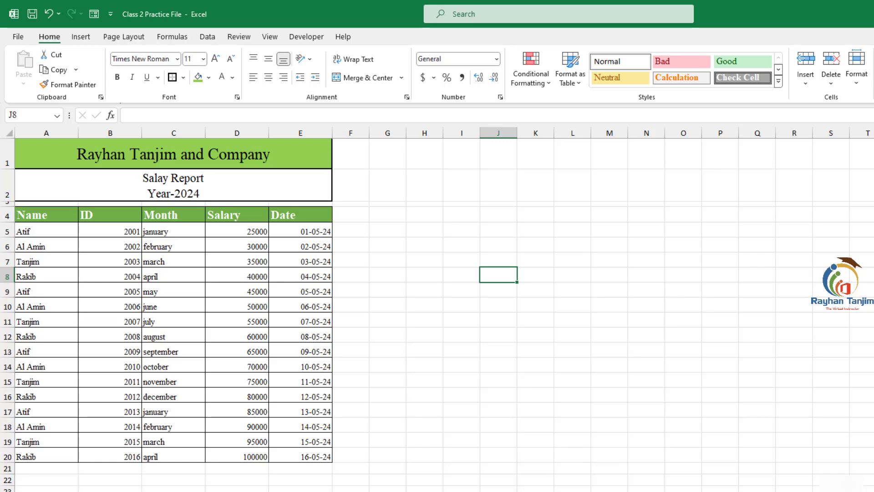
- Merge and center cells A23:A24 for a signature block
{"action": "left_click", "coordinate": [46, 491]}
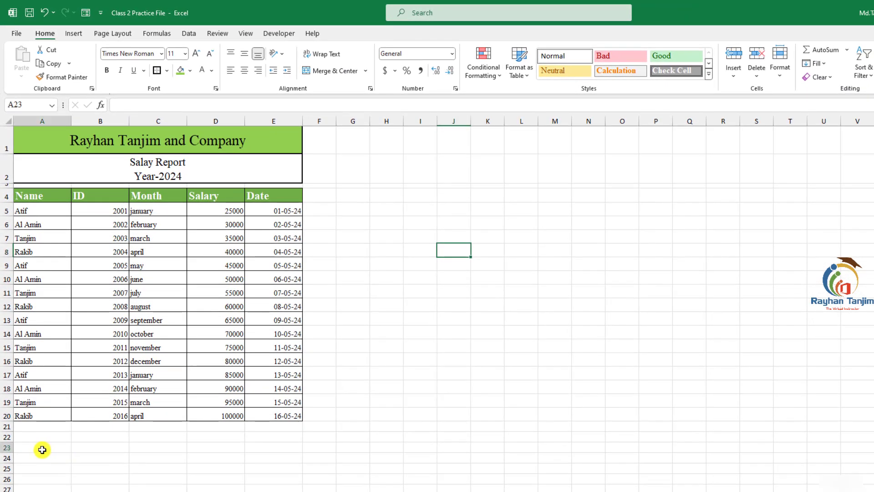
{"action": "left_click_drag", "start_coordinate": [43, 450], "coordinate": [42, 458]}
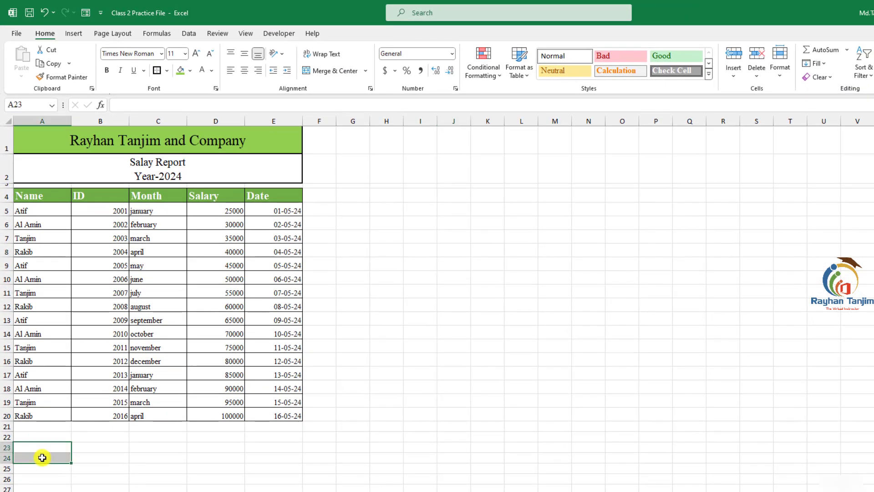
{"action": "left_click", "coordinate": [329, 71]}
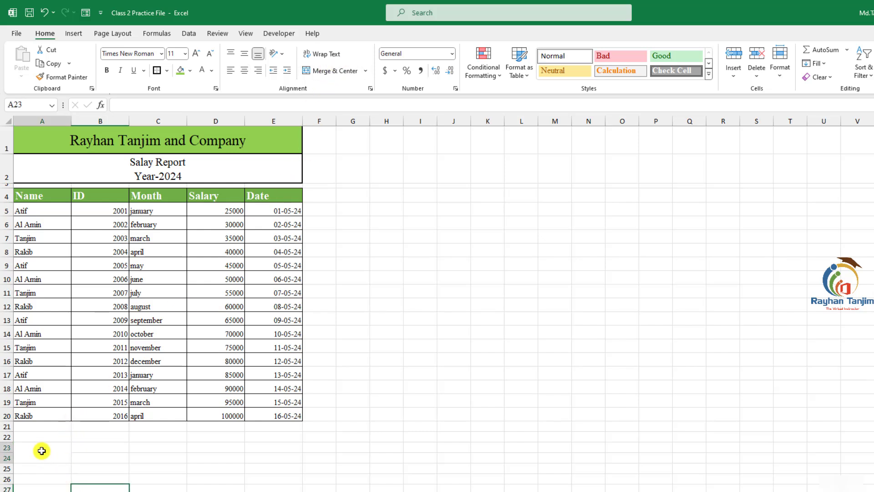
{"action": "left_click", "coordinate": [323, 71]}
{"action": "left_click", "coordinate": [90, 449]}
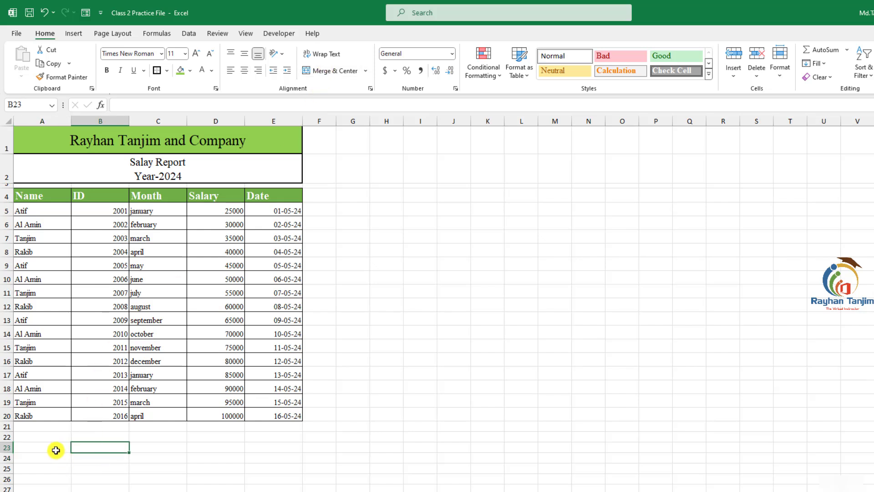
{"action": "left_click_drag", "start_coordinate": [56, 450], "coordinate": [56, 456]}
{"action": "left_click", "coordinate": [332, 70]}
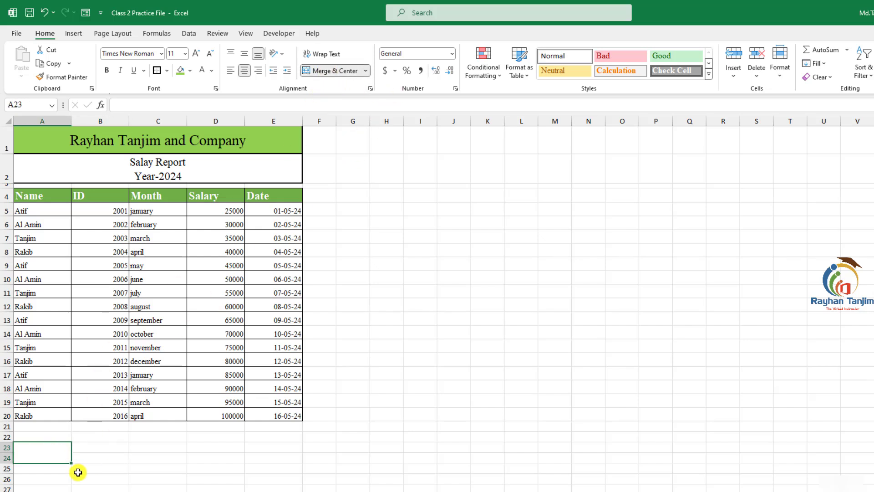
- Enter the signer's full name and, on a second line, the title CEO in the merged cell A23
{"action": "key", "text": "F2"}
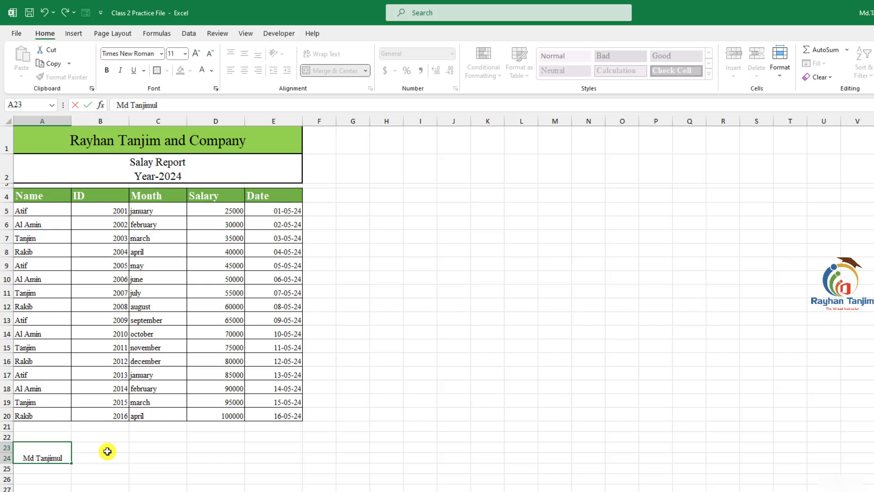
{"action": "type", "text": "kabir"}
{"action": "key", "text": "alt+Return"}
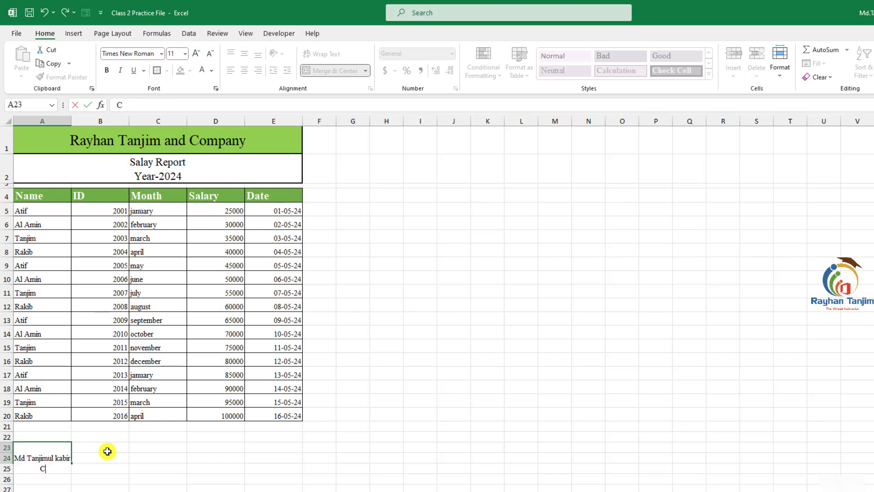
{"action": "key", "text": "Return"}
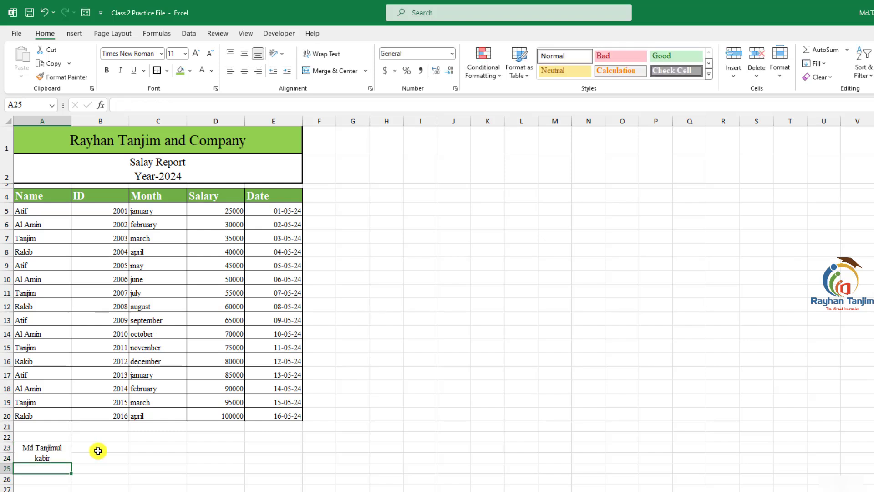
{"action": "left_click", "coordinate": [63, 452]}
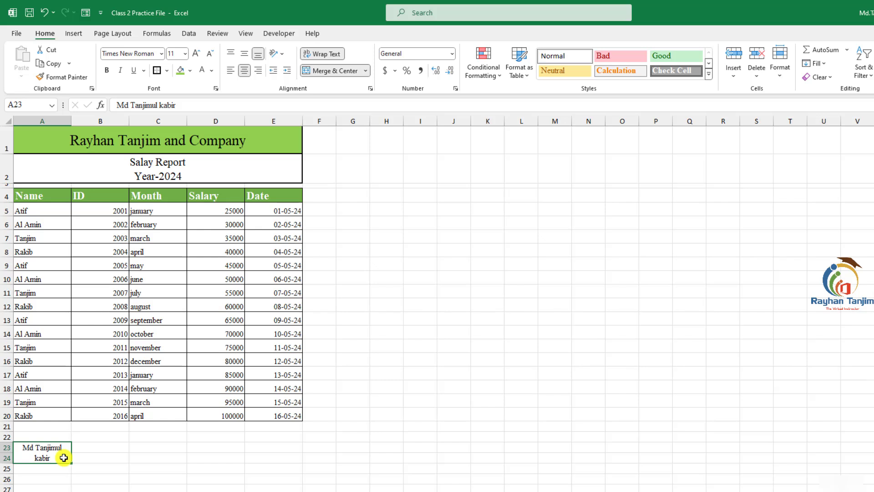
{"action": "left_click", "coordinate": [39, 121]}
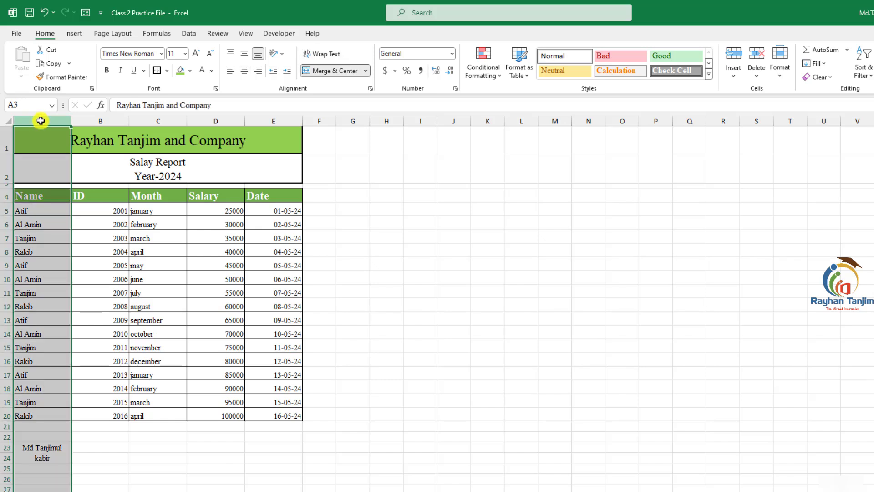
{"action": "left_click", "coordinate": [66, 457]}
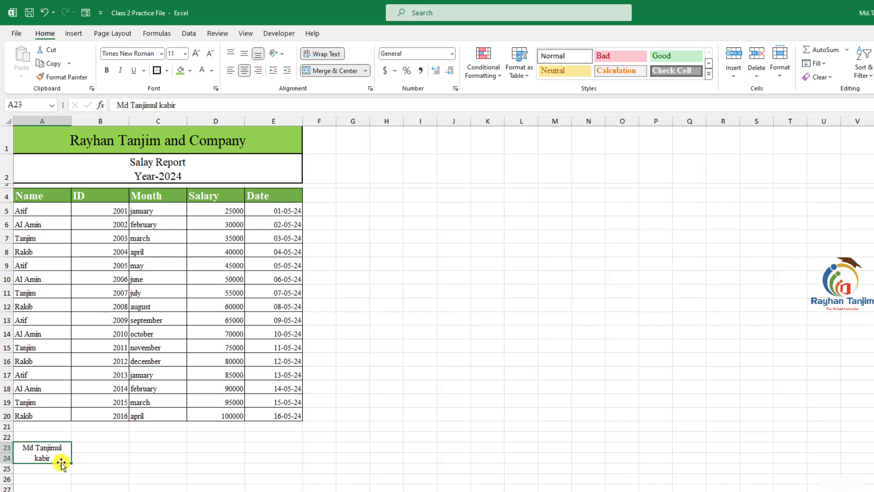
{"action": "left_click", "coordinate": [209, 54]}
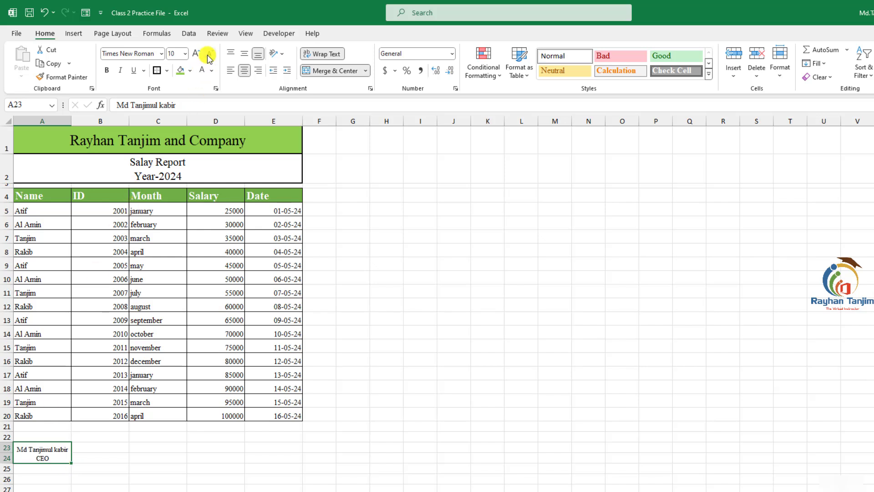
{"action": "left_click", "coordinate": [196, 53]}
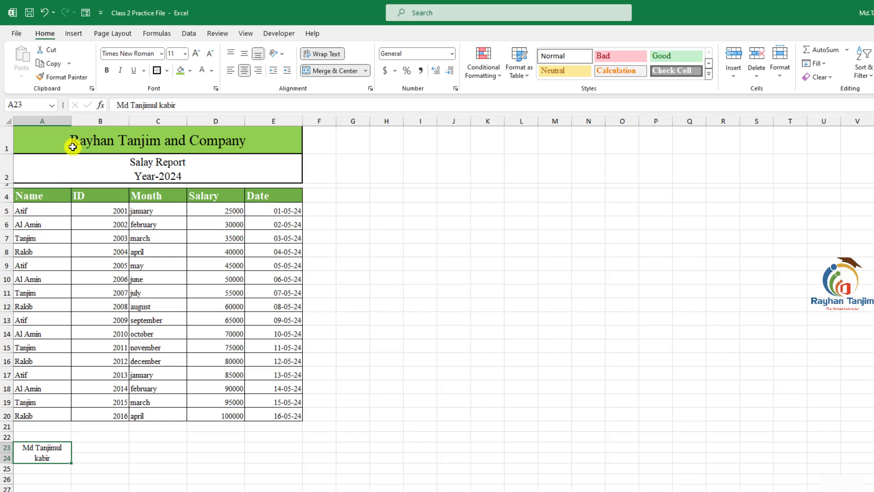
{"action": "left_click_drag", "start_coordinate": [73, 121], "coordinate": [87, 121]}
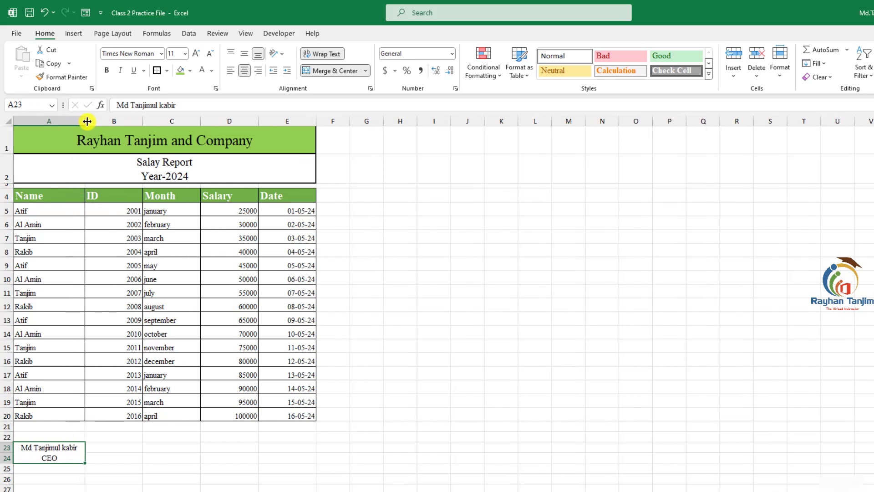
{"action": "key", "text": "ctrl+z"}
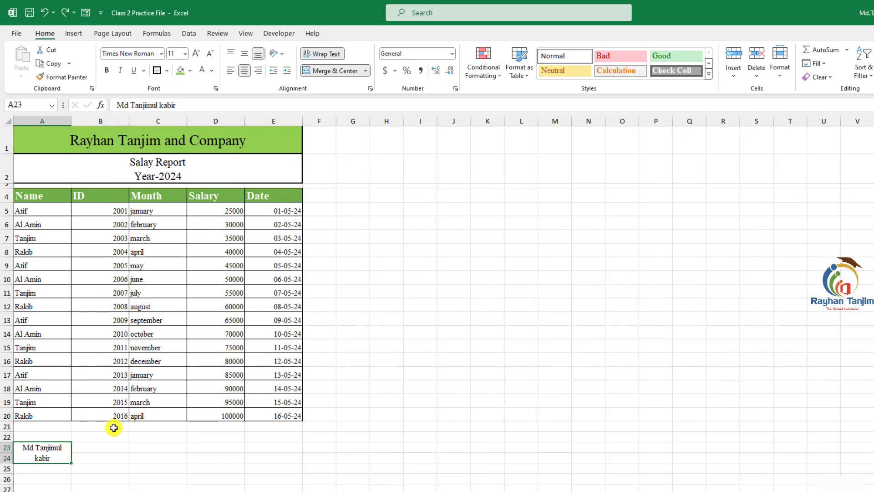
- Merge and center the signature block across cells A23:B24
{"action": "left_click", "coordinate": [107, 468]}
{"action": "left_click_drag", "start_coordinate": [51, 455], "coordinate": [102, 451]}
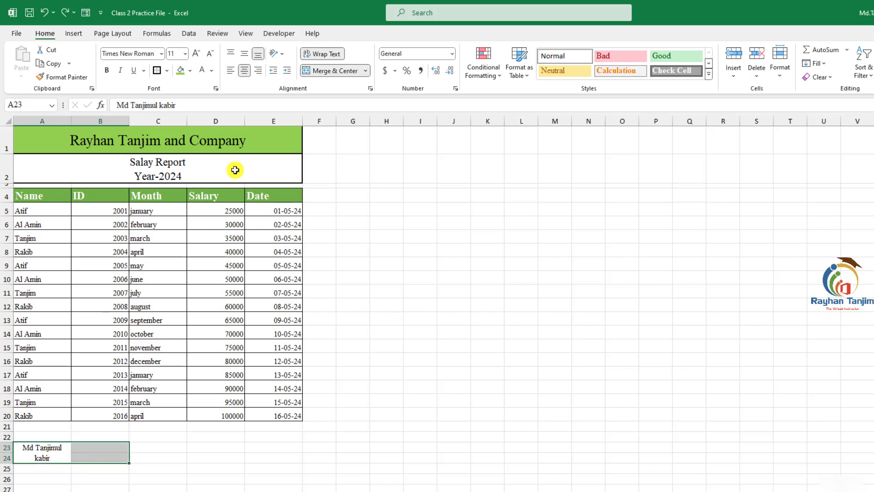
{"action": "left_click", "coordinate": [314, 71]}
- Add a top border to the merged signature cell A23:B24
{"action": "left_click", "coordinate": [155, 461]}
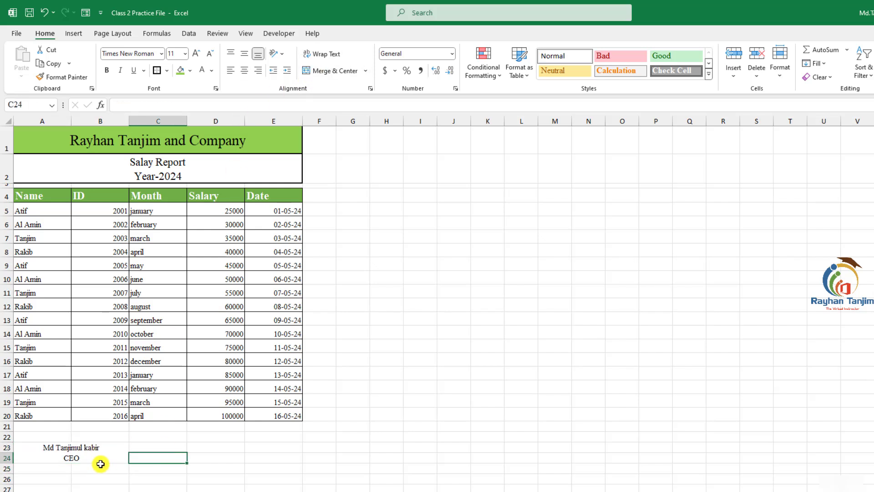
{"action": "left_click", "coordinate": [100, 457]}
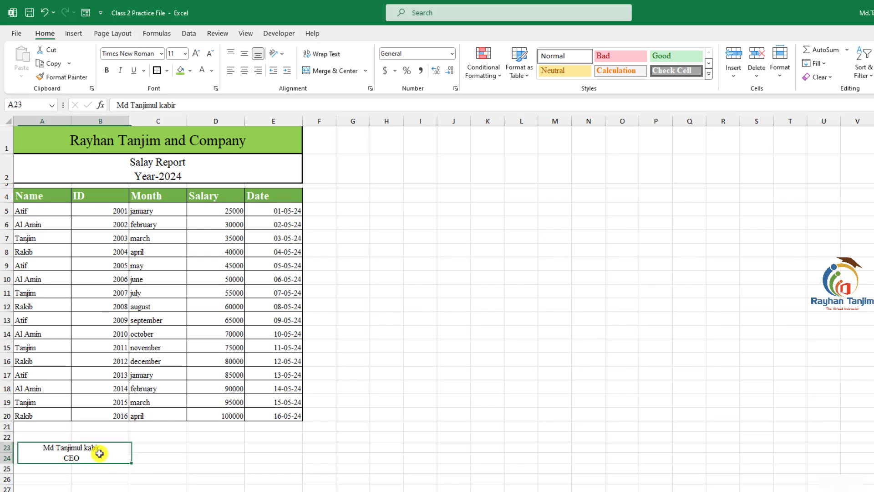
{"action": "left_click", "coordinate": [78, 469]}
{"action": "left_click", "coordinate": [86, 454]}
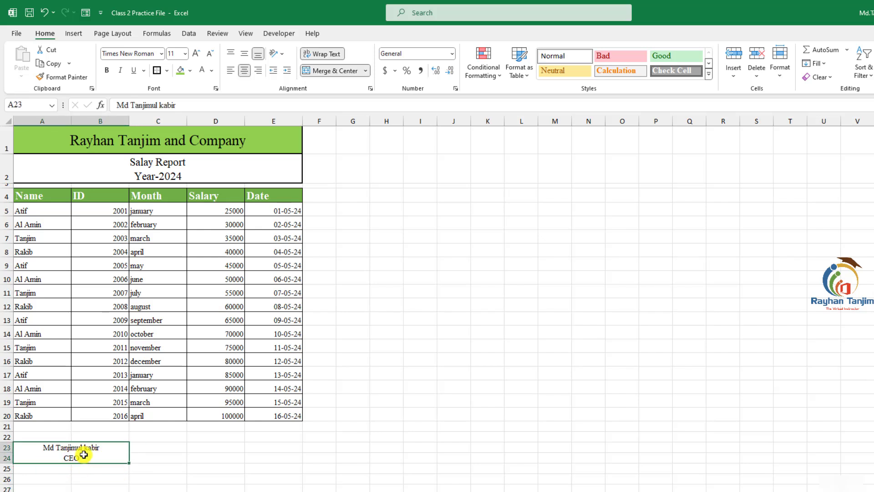
{"action": "left_click", "coordinate": [95, 489]}
{"action": "left_click", "coordinate": [87, 460]}
{"action": "left_click", "coordinate": [168, 70]}
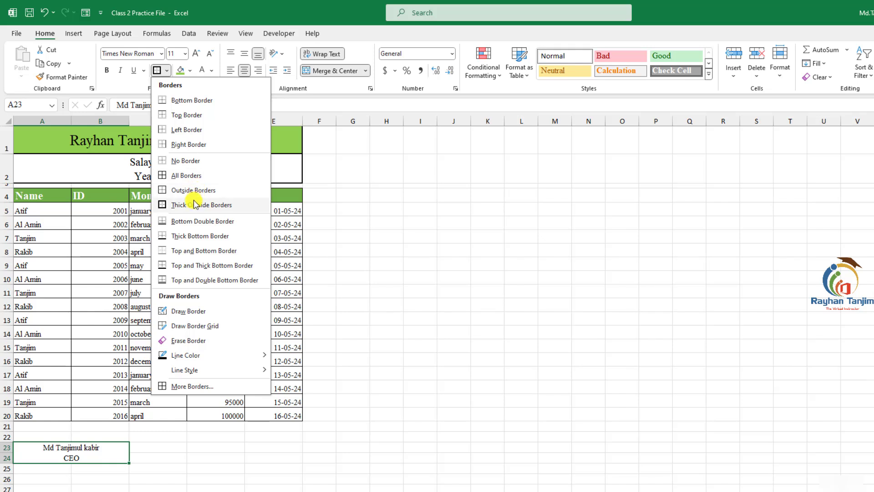
{"action": "left_click", "coordinate": [183, 117]}
{"action": "left_click", "coordinate": [178, 450]}
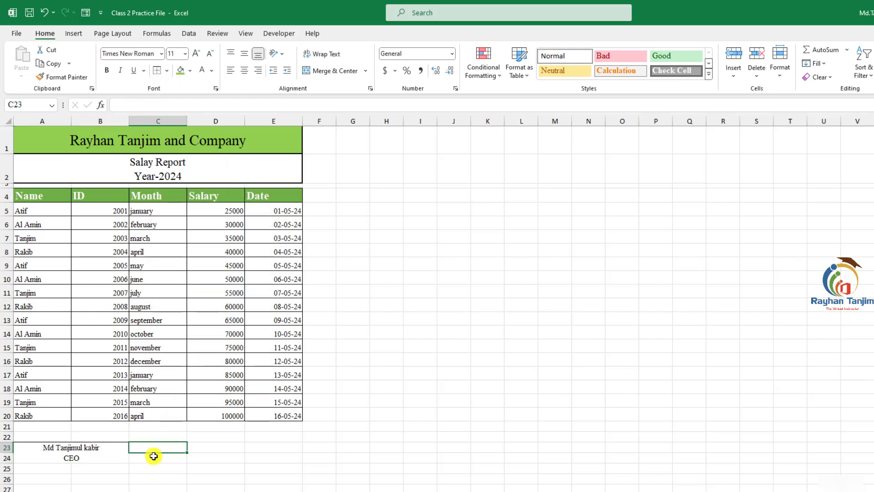
{"action": "left_click", "coordinate": [104, 459]}
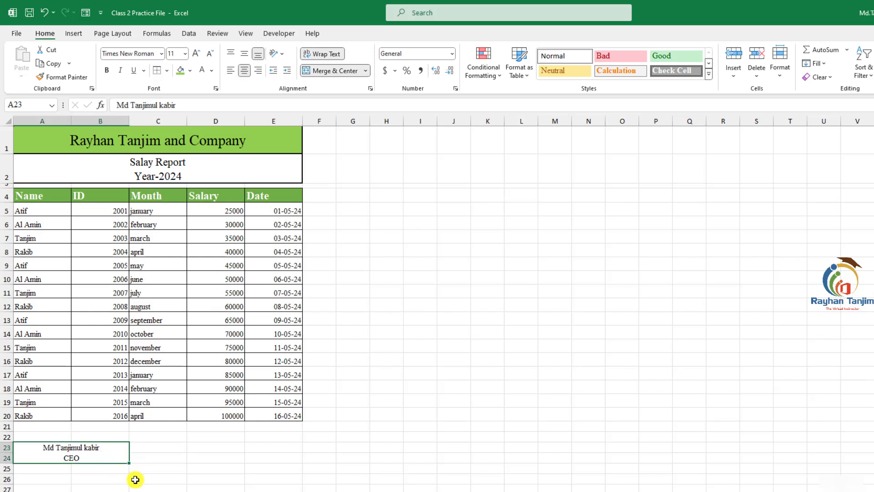
- Merge cells D23:E24 and paste a copy of the A23 signature block into D23
{"action": "left_click_drag", "start_coordinate": [209, 449], "coordinate": [271, 457]}
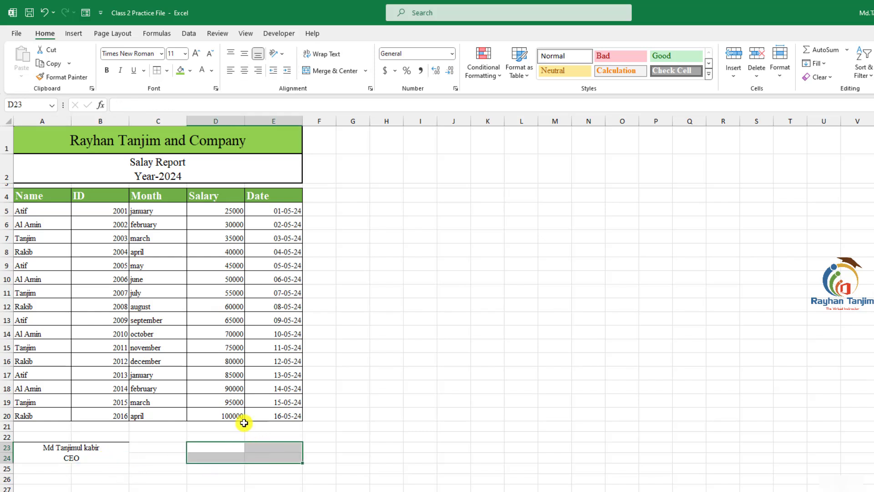
{"action": "left_click", "coordinate": [326, 72]}
{"action": "left_click", "coordinate": [389, 426]}
{"action": "left_click", "coordinate": [106, 457]}
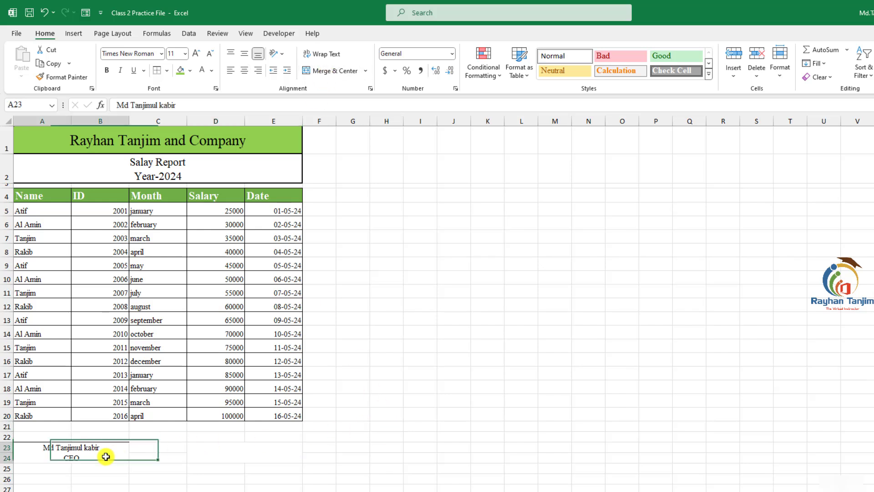
{"action": "left_click", "coordinate": [235, 453]}
{"action": "left_click", "coordinate": [106, 451]}
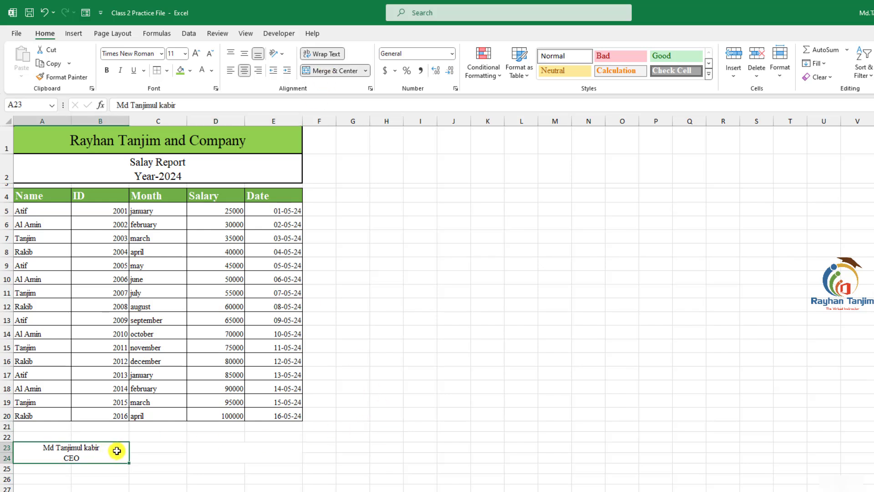
{"action": "key", "text": "ctrl+c"}
{"action": "left_click", "coordinate": [231, 450]}
{"action": "key", "text": "ctrl+v"}
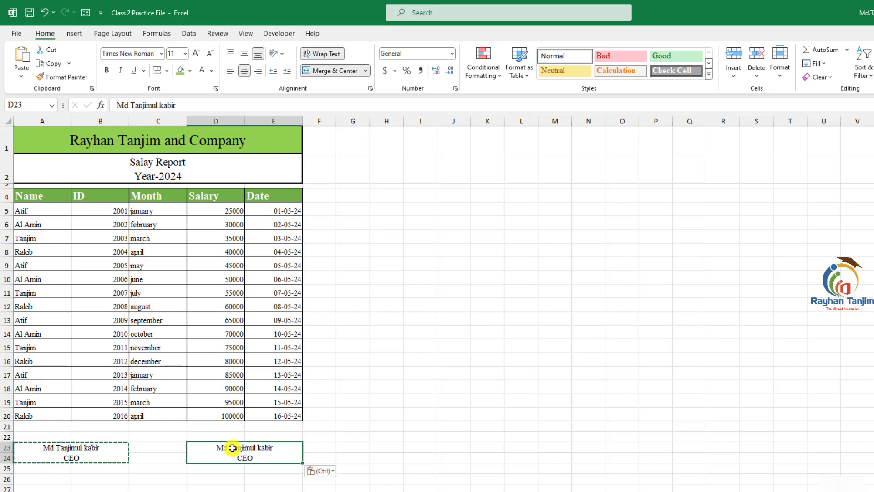
- Replace the name in D23 with the second signer's name and the title with MD
{"action": "left_click", "coordinate": [264, 475]}
{"action": "double_click", "coordinate": [269, 456]}
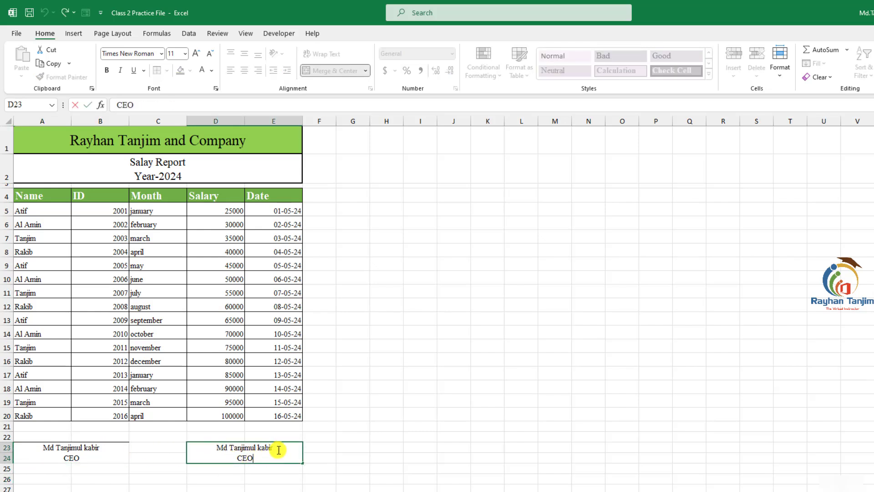
{"action": "left_click_drag", "start_coordinate": [279, 450], "coordinate": [220, 447]}
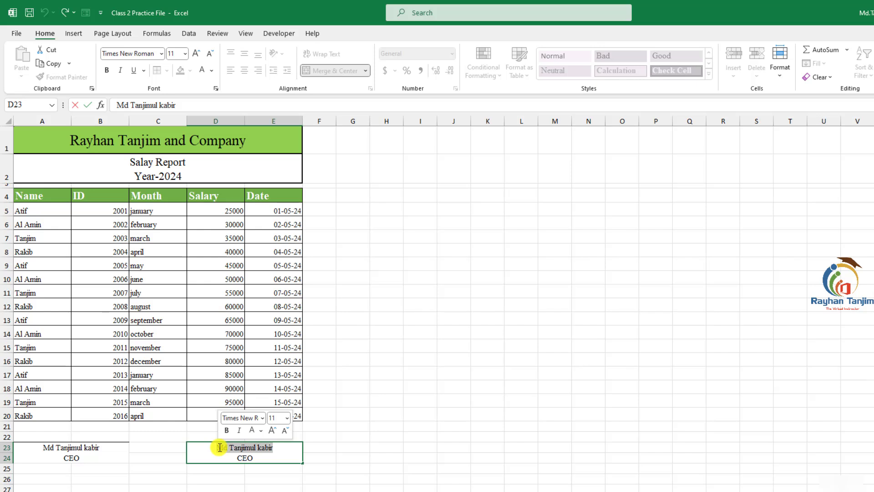
{"action": "type", "text": "Al AMIN"}
{"action": "left_click_drag", "start_coordinate": [254, 458], "coordinate": [232, 457]}
{"action": "type", "text": "M"}
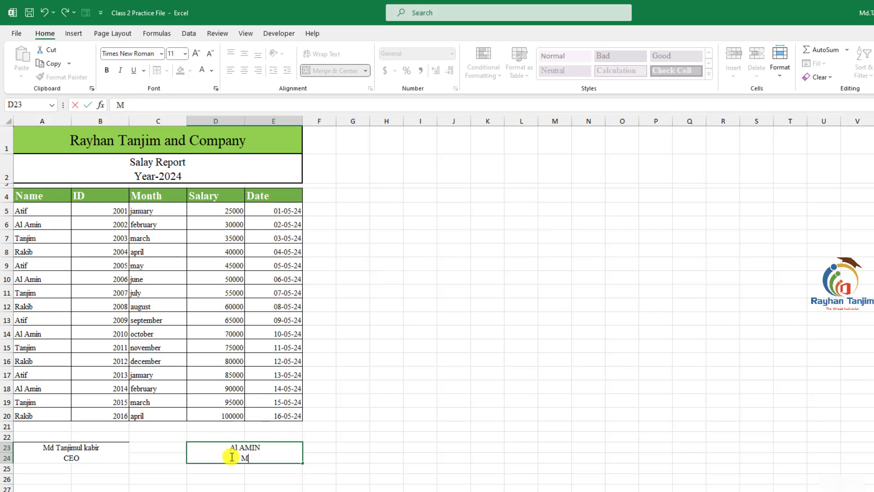
{"action": "type", "text": "D"}
{"action": "key", "text": "Return"}
- Draw a text box over A25:B27 holding the first signer's name and the title CEO
{"action": "left_click", "coordinate": [232, 457]}
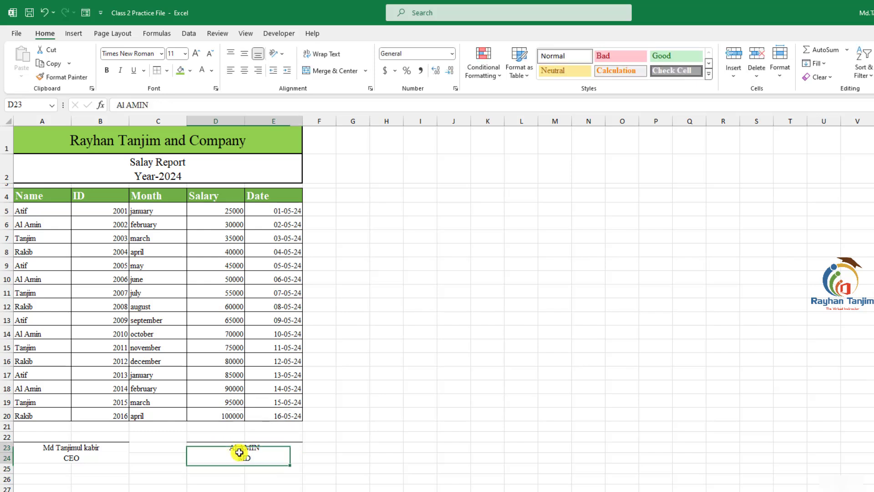
{"action": "left_click", "coordinate": [48, 446]}
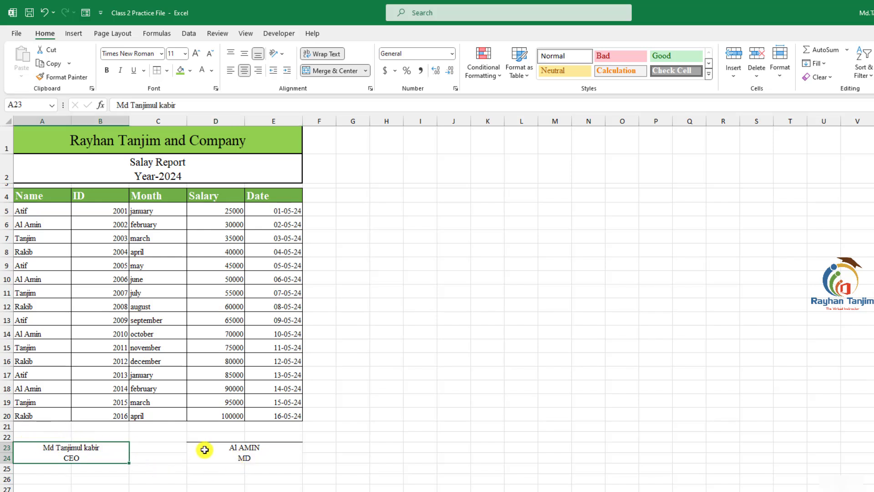
{"action": "left_click", "coordinate": [203, 448]}
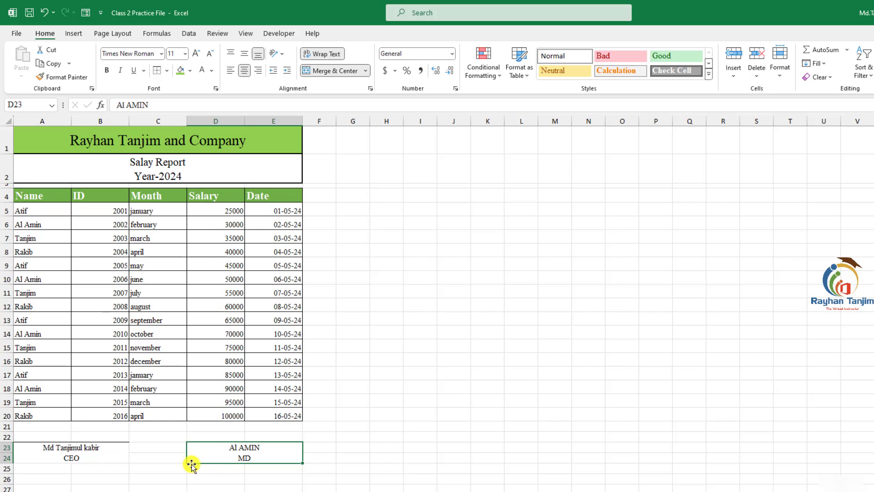
{"action": "left_click", "coordinate": [75, 469]}
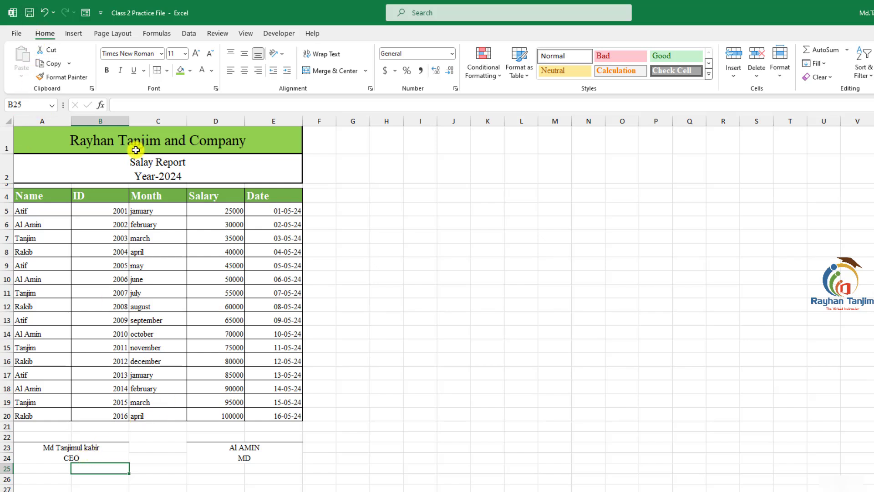
{"action": "left_click", "coordinate": [74, 35]}
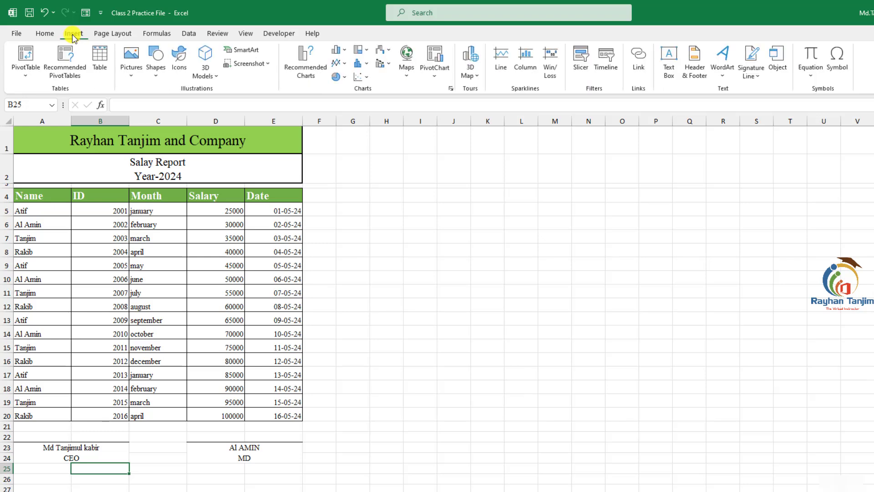
{"action": "left_click", "coordinate": [156, 68]}
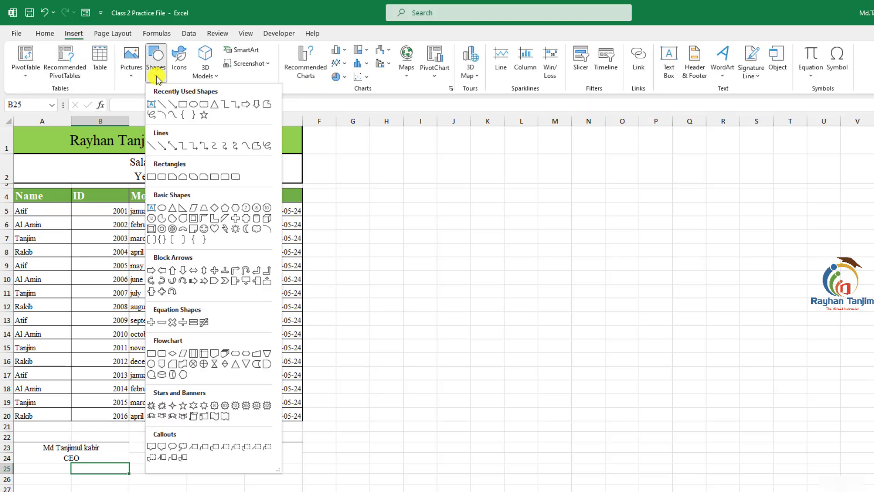
{"action": "left_click", "coordinate": [151, 106]}
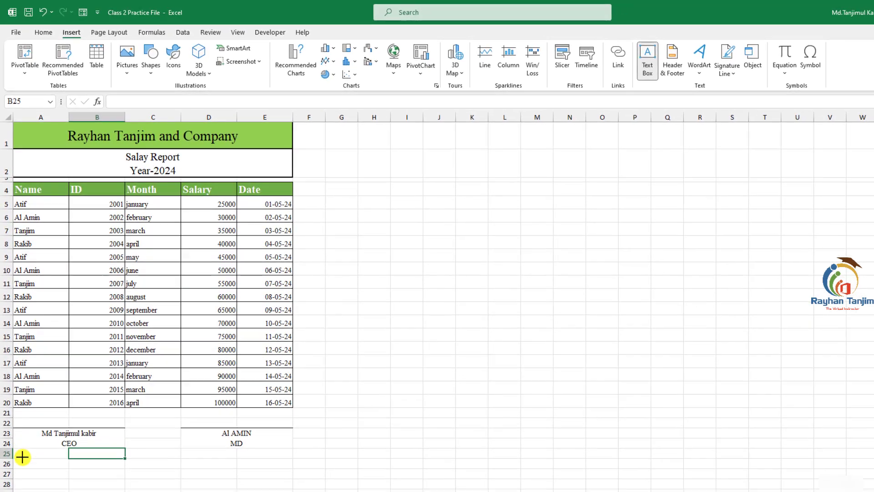
{"action": "left_click_drag", "start_coordinate": [17, 451], "coordinate": [122, 470]}
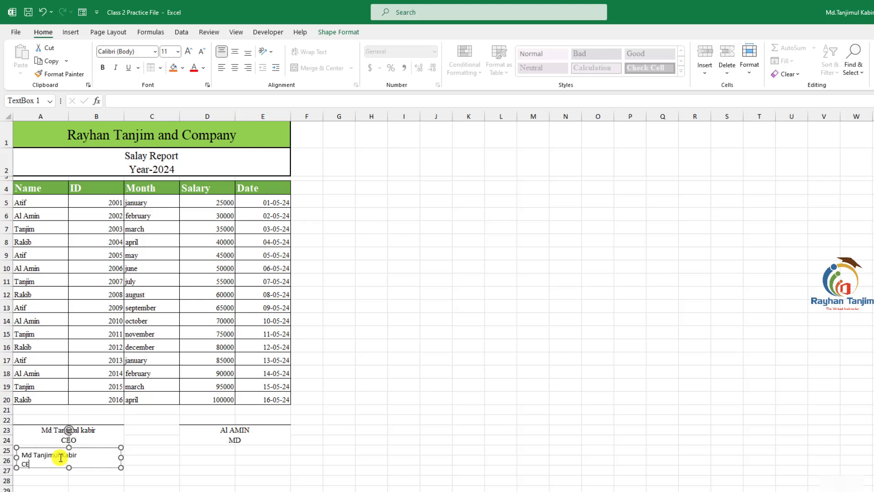
- Set the text box's font to Times New Roman and center its text
{"action": "left_click_drag", "start_coordinate": [39, 463], "coordinate": [27, 458]}
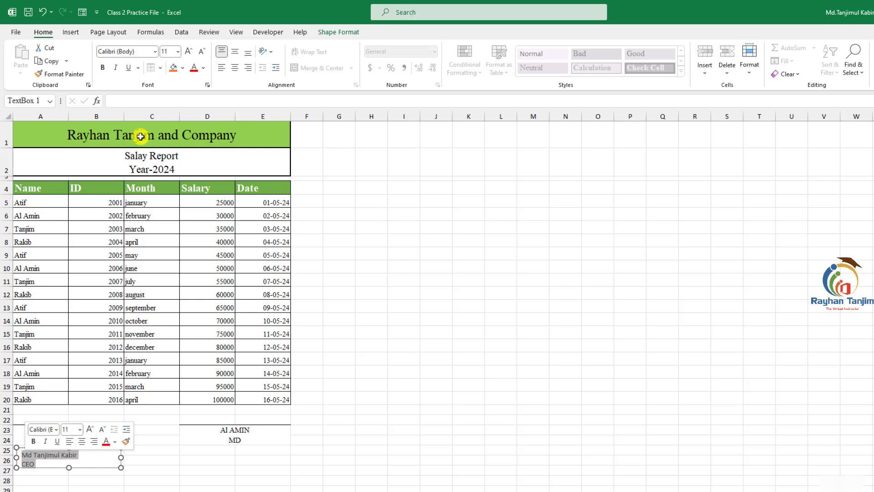
{"action": "left_click", "coordinate": [140, 53]}
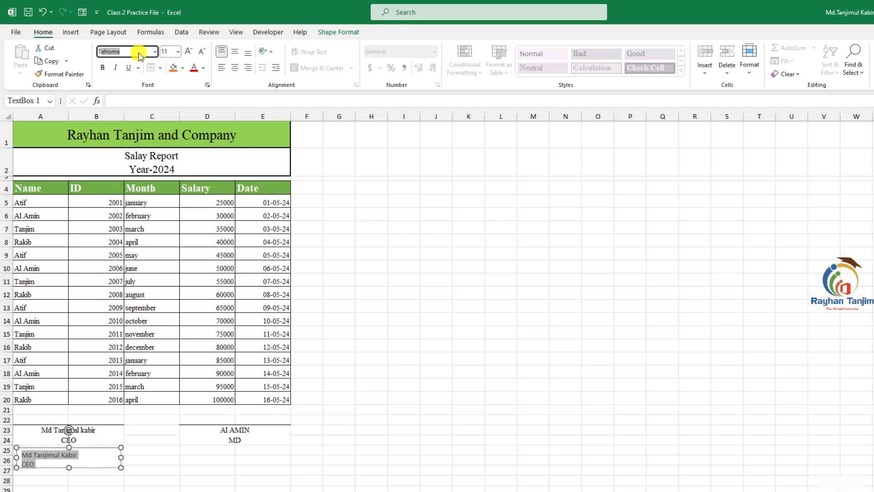
{"action": "key", "text": "Return"}
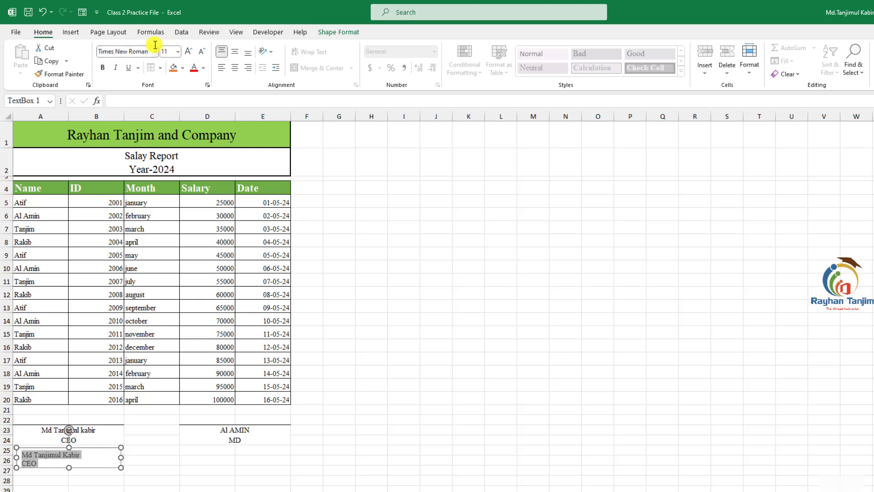
{"action": "left_click", "coordinate": [235, 69]}
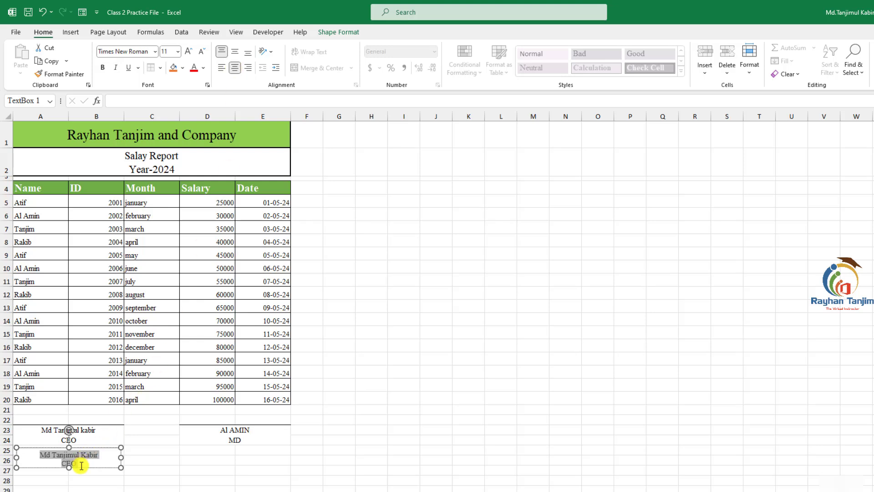
- Narrow the text box to fit its text and remove its outline
{"action": "left_click_drag", "start_coordinate": [120, 458], "coordinate": [66, 474]}
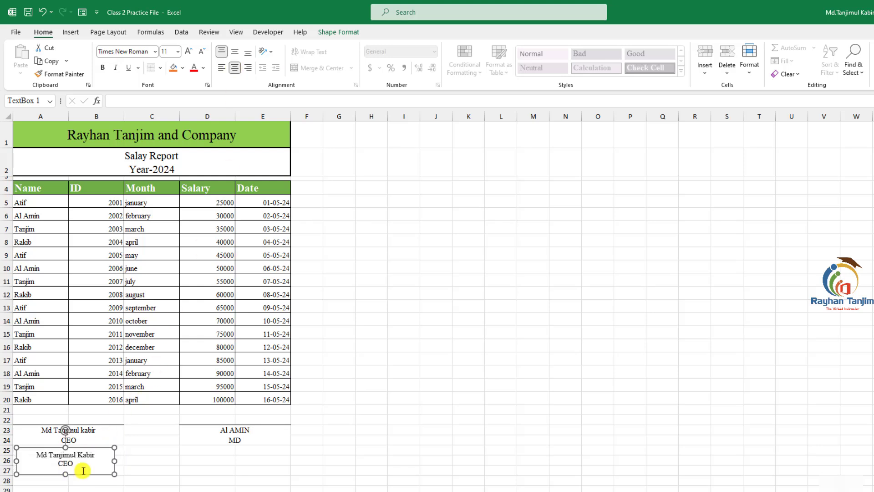
{"action": "left_click", "coordinate": [155, 456]}
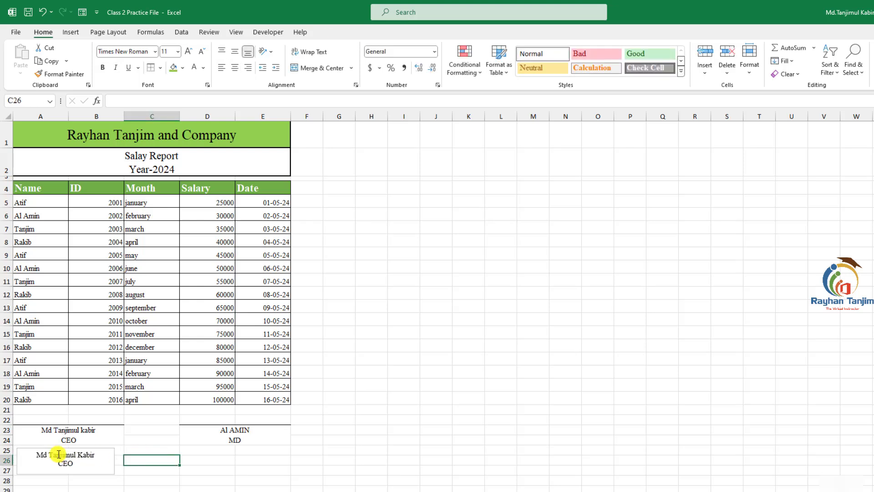
{"action": "left_click", "coordinate": [81, 474]}
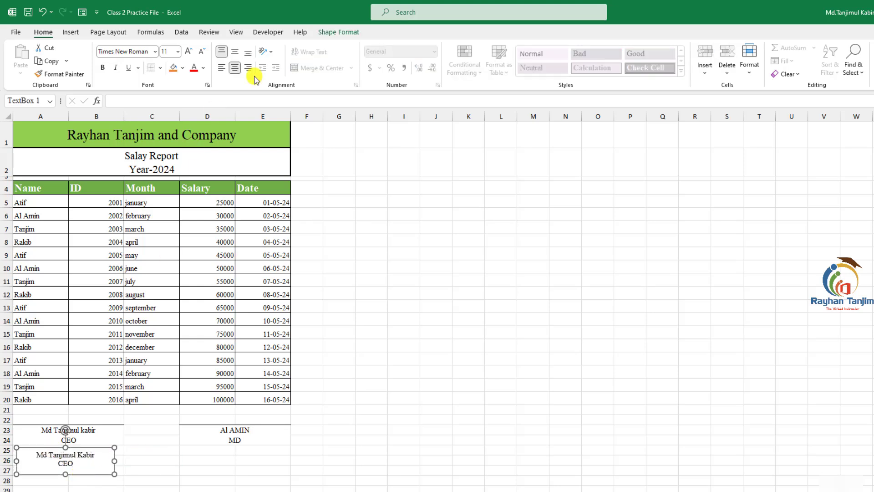
{"action": "left_click", "coordinate": [341, 33]}
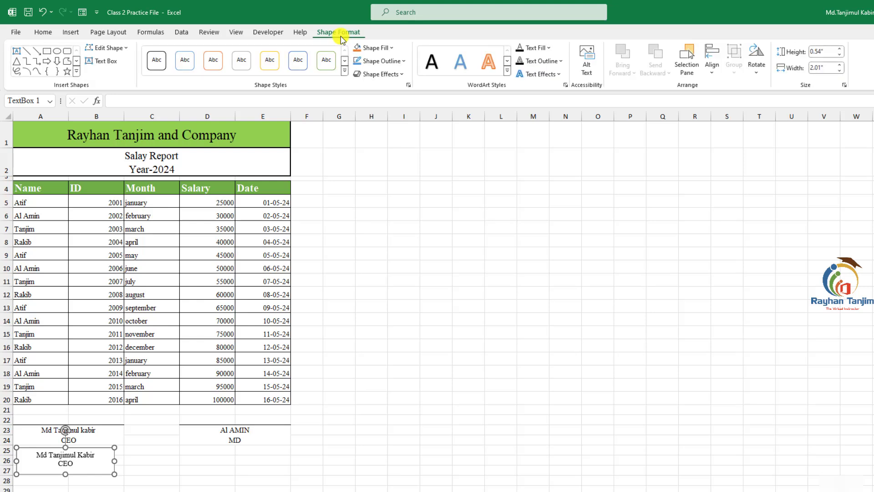
{"action": "left_click", "coordinate": [403, 61]}
{"action": "left_click", "coordinate": [385, 188]}
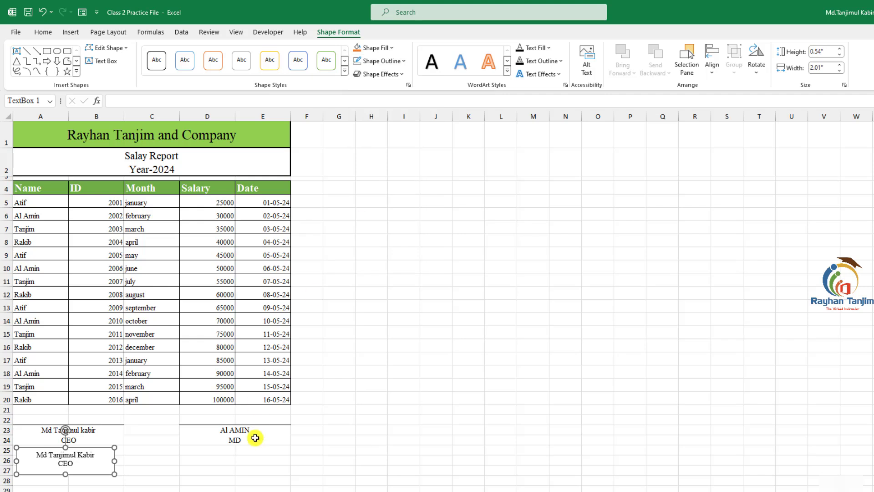
{"action": "left_click", "coordinate": [256, 450]}
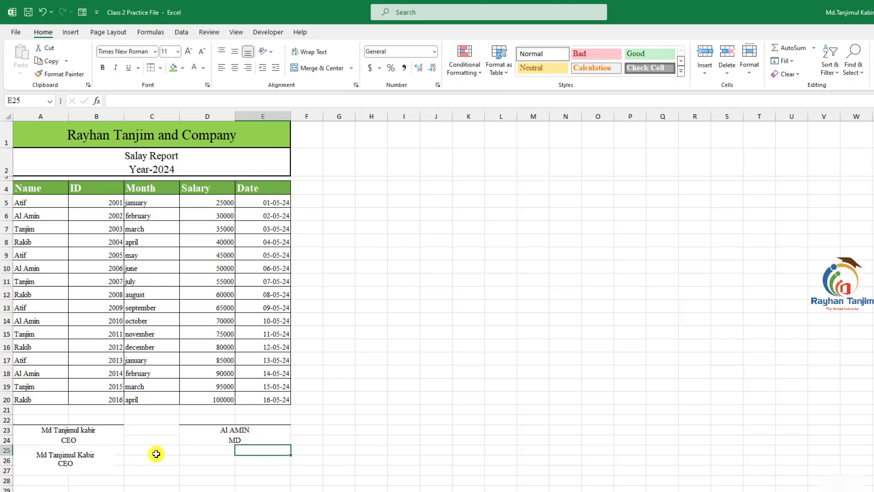
- Check the sheet's print preview layout
{"action": "key", "text": "ctrl+p"}
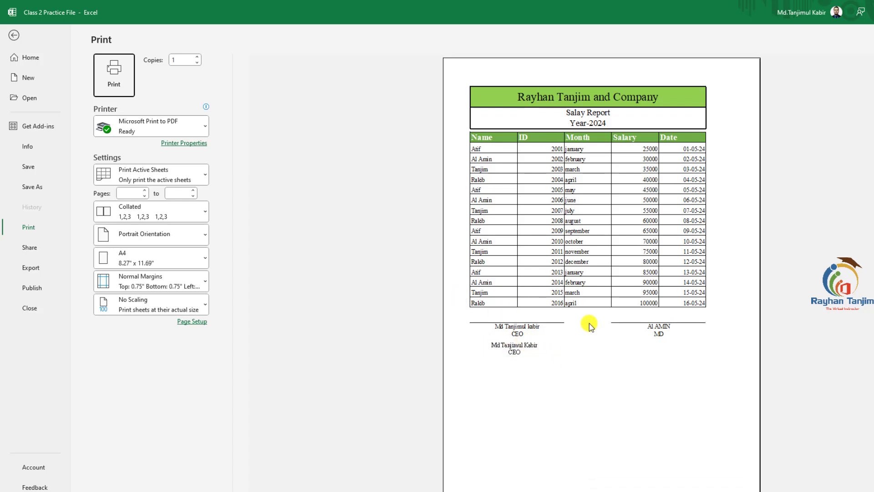
{"action": "key", "text": "Escape"}
- Move the text box right so it sits under columns B and C
{"action": "left_click", "coordinate": [59, 469]}
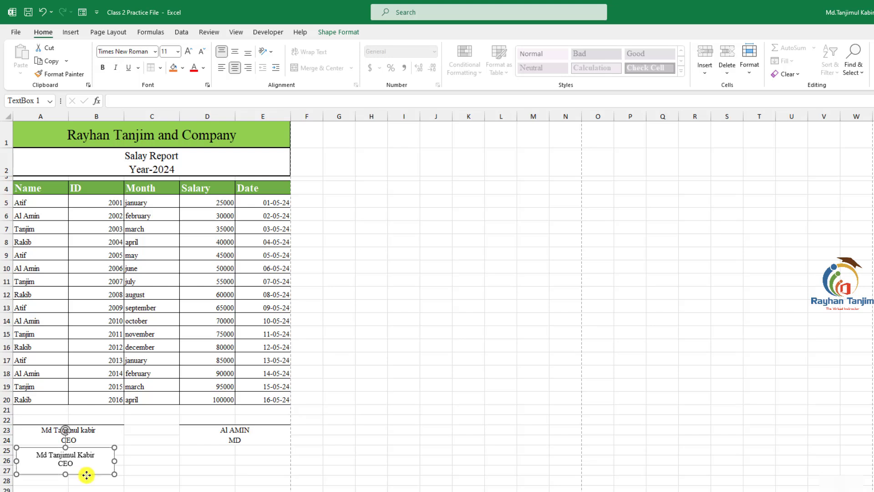
{"action": "left_click_drag", "start_coordinate": [86, 475], "coordinate": [153, 477]}
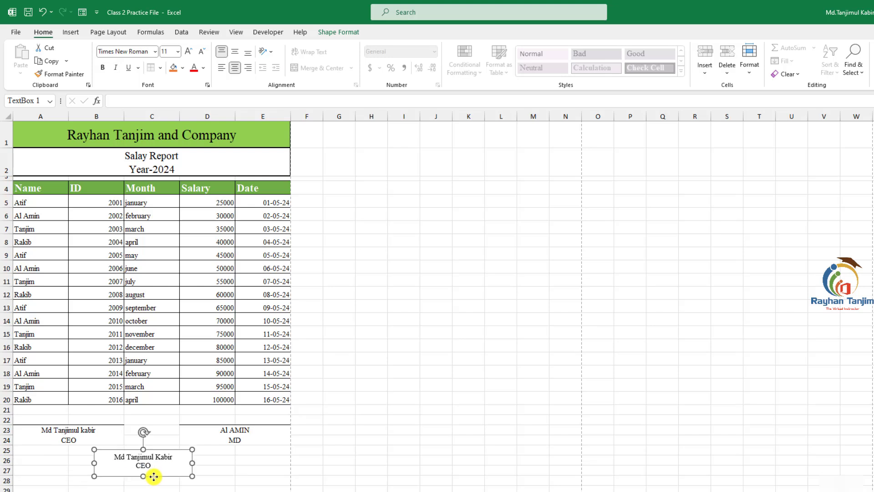
{"action": "left_click", "coordinate": [183, 473]}
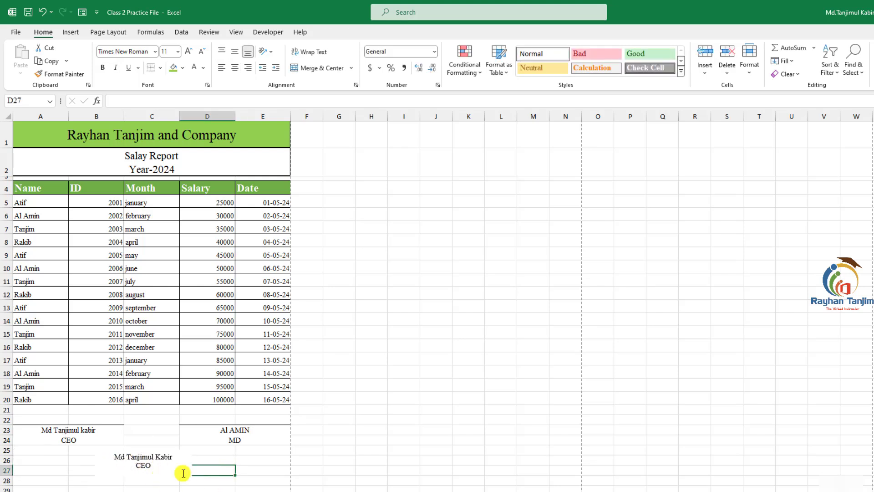
- Remove the text box's fill
{"action": "left_click", "coordinate": [116, 464]}
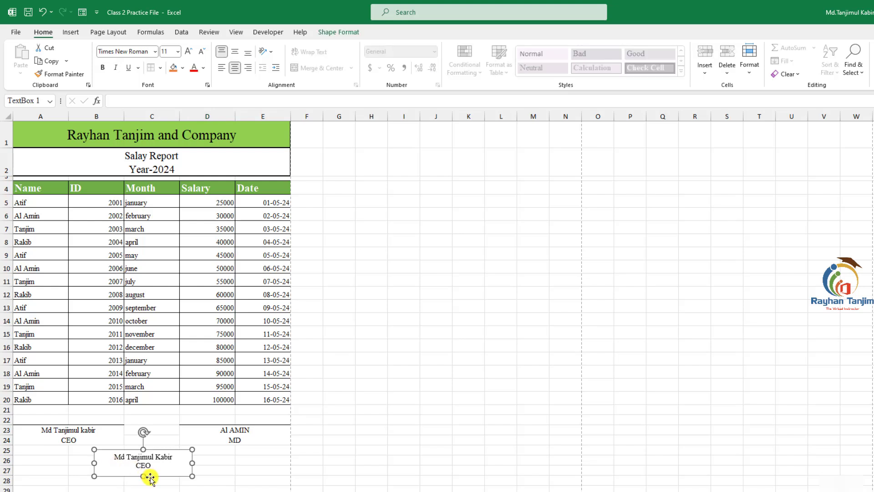
{"action": "left_click", "coordinate": [329, 31]}
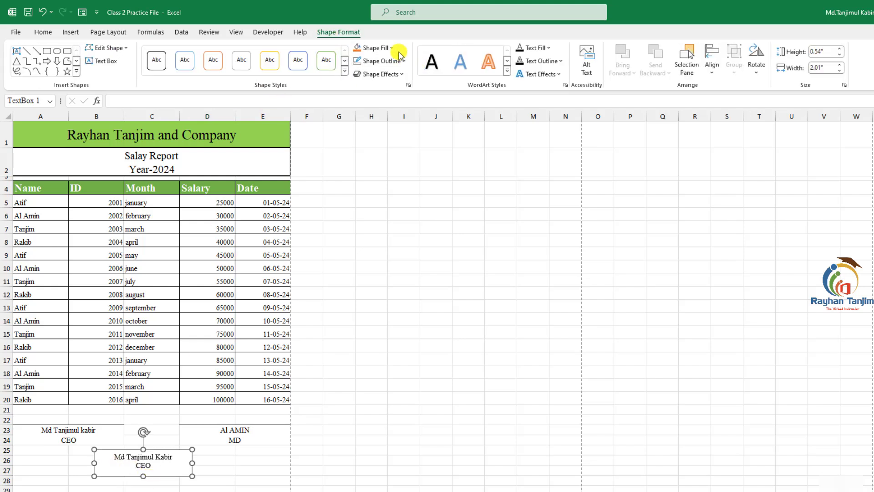
{"action": "left_click", "coordinate": [398, 54]}
{"action": "left_click", "coordinate": [375, 177]}
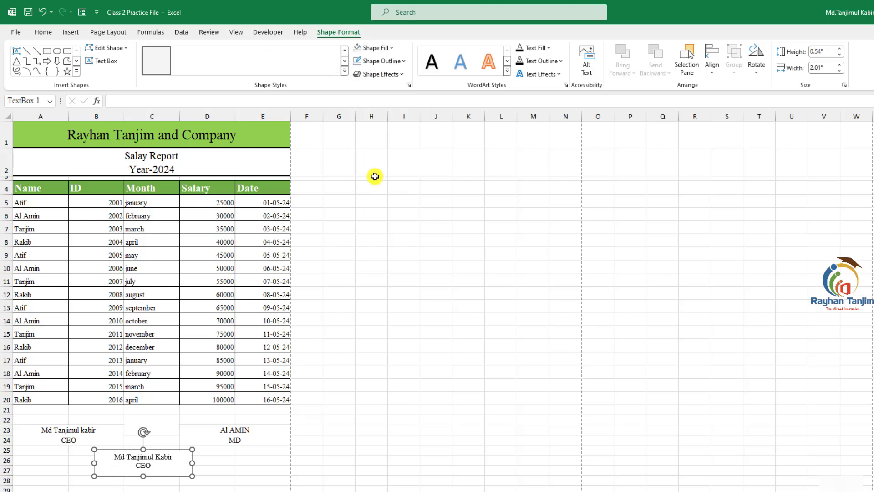
{"action": "left_click", "coordinate": [230, 459]}
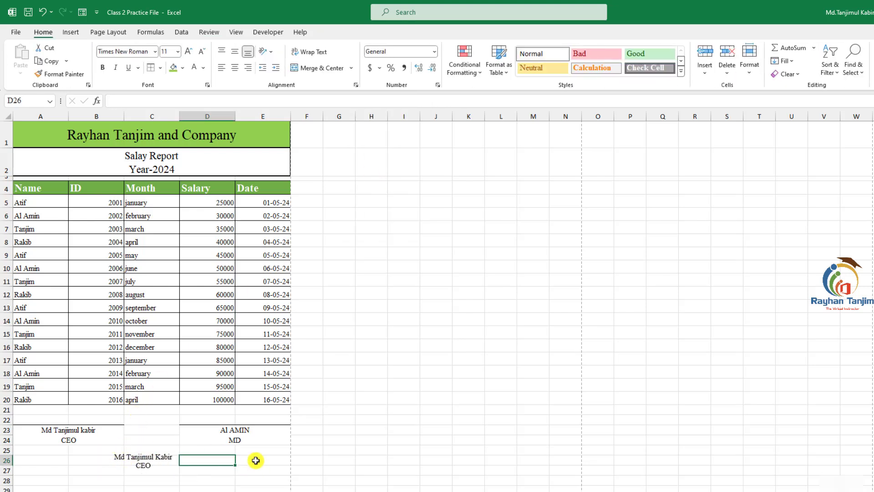
- Draw a straight horizontal line just above the lower CEO signature text box and set its outline colour to Automatic
{"action": "left_click", "coordinate": [70, 32]}
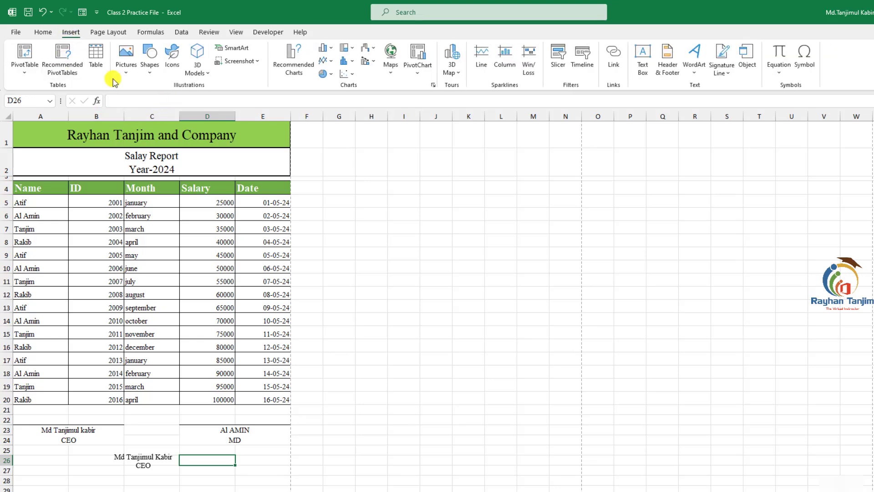
{"action": "left_click", "coordinate": [150, 64]}
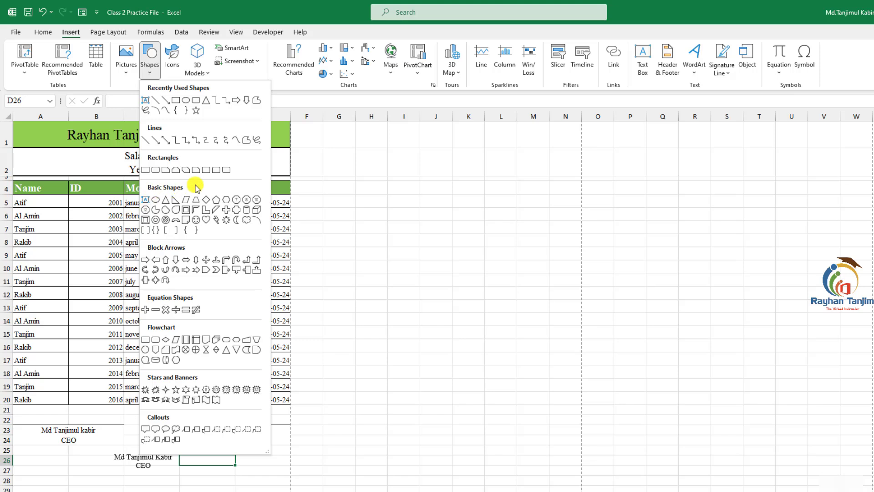
{"action": "left_click", "coordinate": [156, 102]}
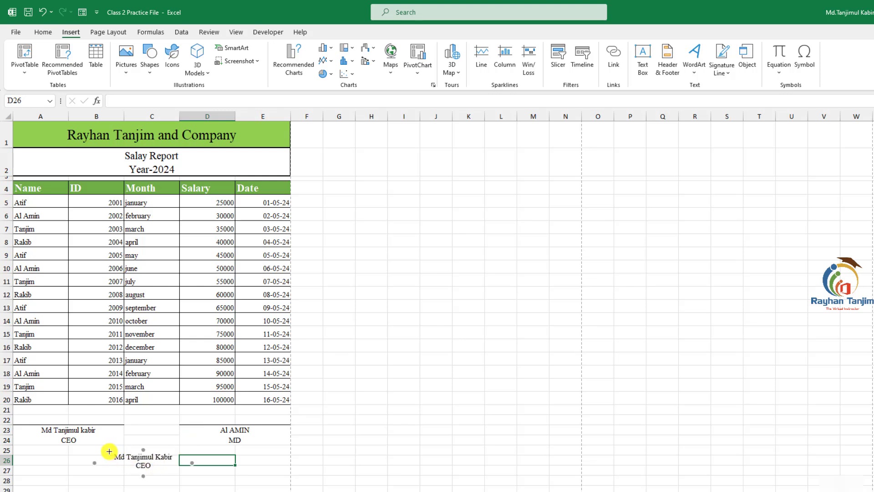
{"action": "left_click_drag", "start_coordinate": [109, 452], "coordinate": [154, 450]}
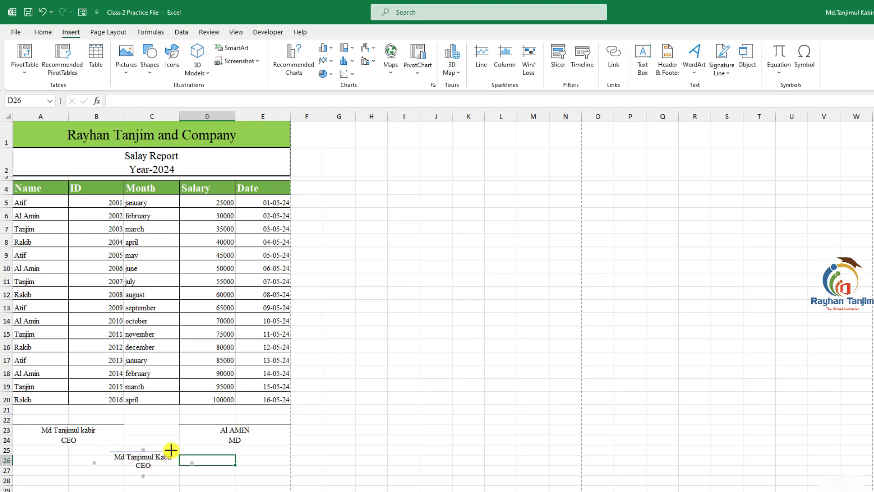
{"action": "left_click_drag", "start_coordinate": [174, 450], "coordinate": [174, 452]}
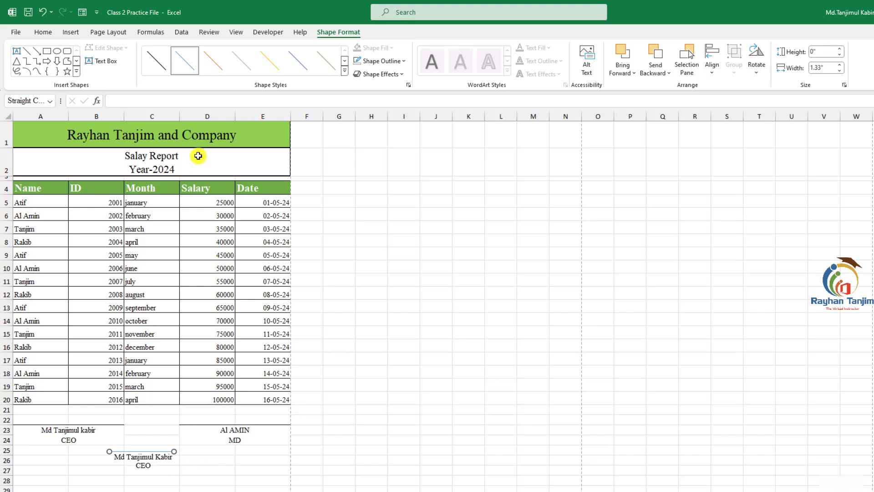
{"action": "left_click", "coordinate": [403, 61]}
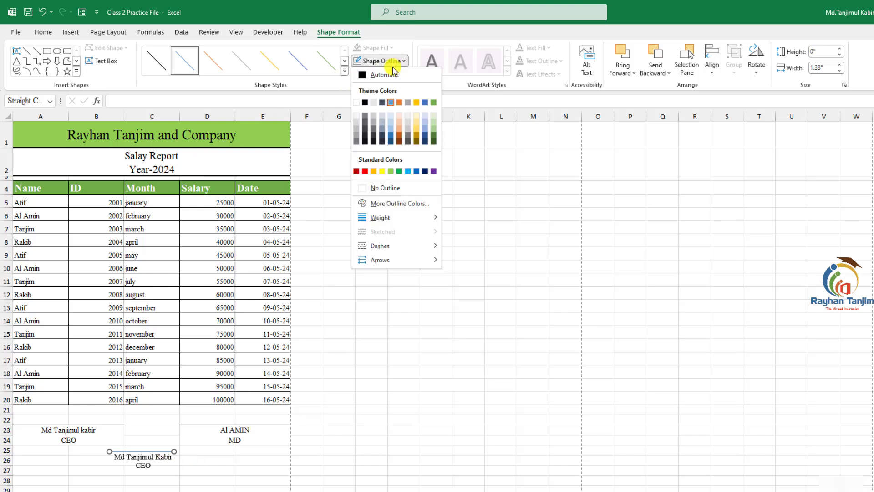
{"action": "left_click", "coordinate": [362, 73]}
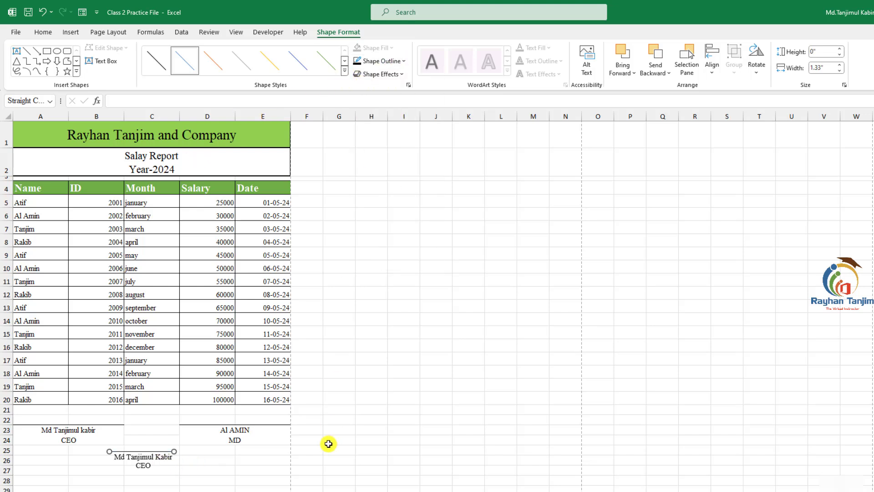
- Check the print preview of the sheet with the new signature line
{"action": "key", "text": "ctrl+p"}
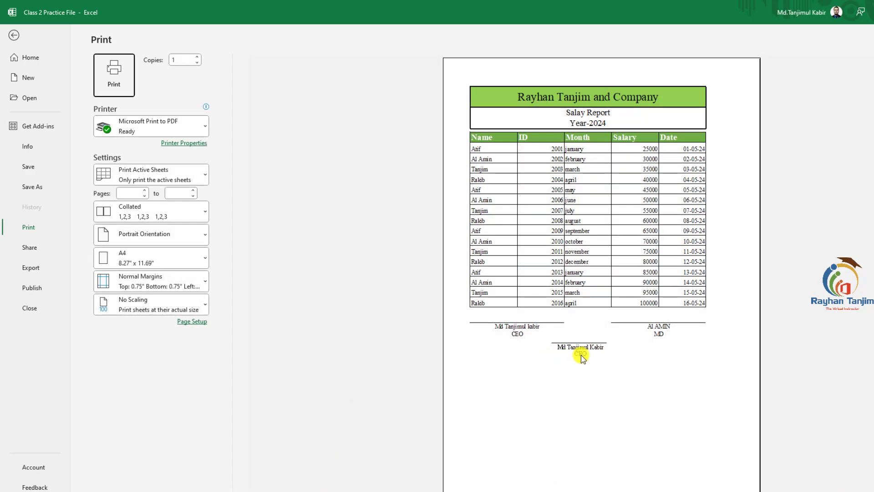
{"action": "left_click", "coordinate": [13, 39]}
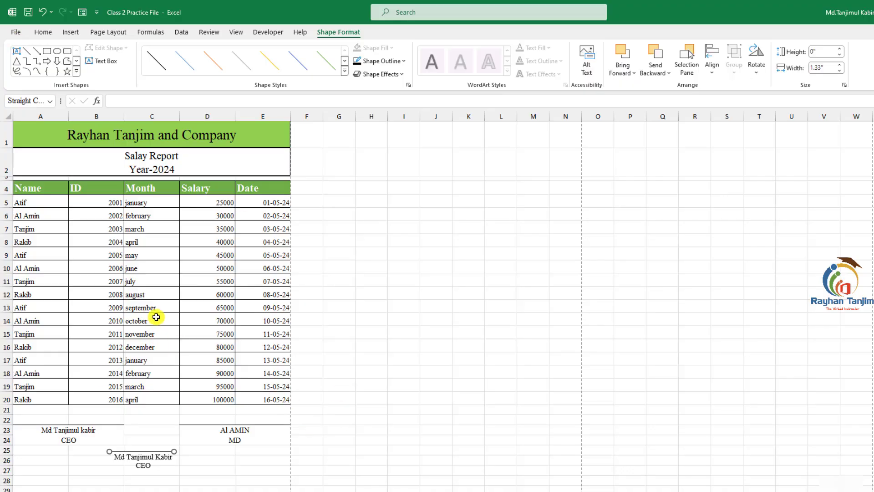
{"action": "left_click", "coordinate": [43, 32]}
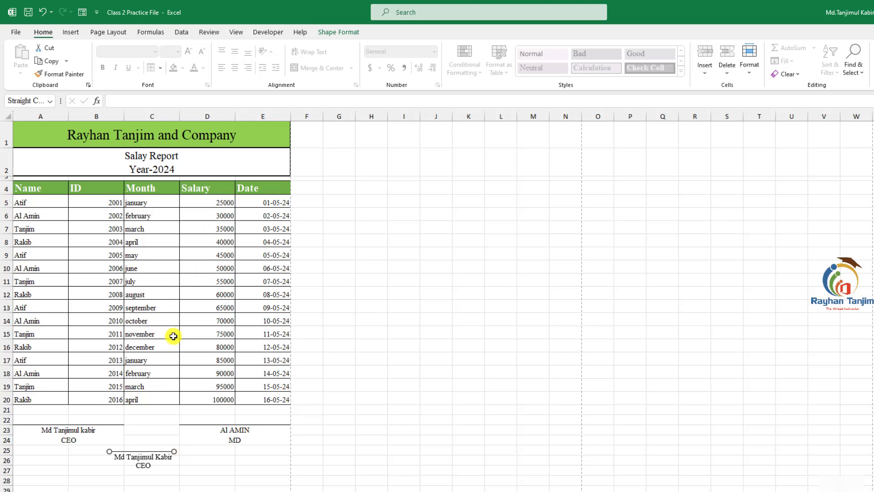
{"action": "left_click", "coordinate": [83, 438]}
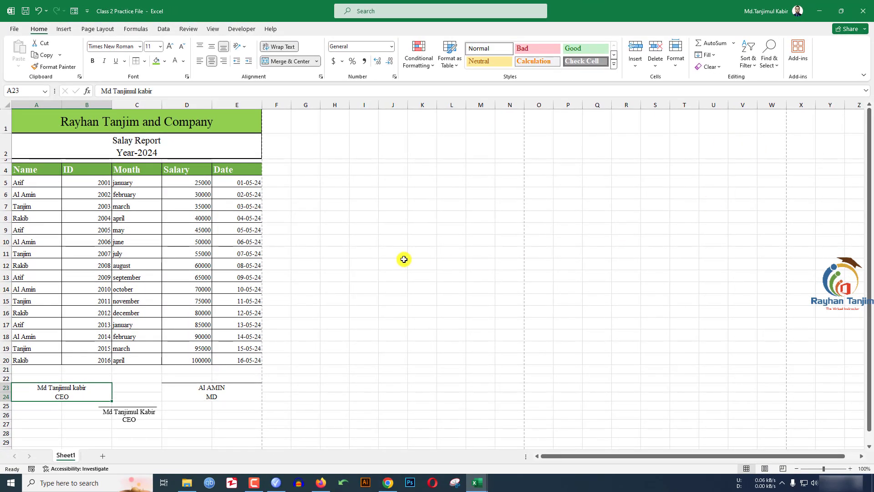
{"action": "scroll", "coordinate": [585, 377], "scroll_direction": "down", "scroll_amount": 2}
{"action": "scroll", "coordinate": [843, 215], "scroll_direction": "up", "scroll_amount": 2}
{"action": "scroll", "coordinate": [337, 284], "scroll_direction": "down", "scroll_amount": 5}
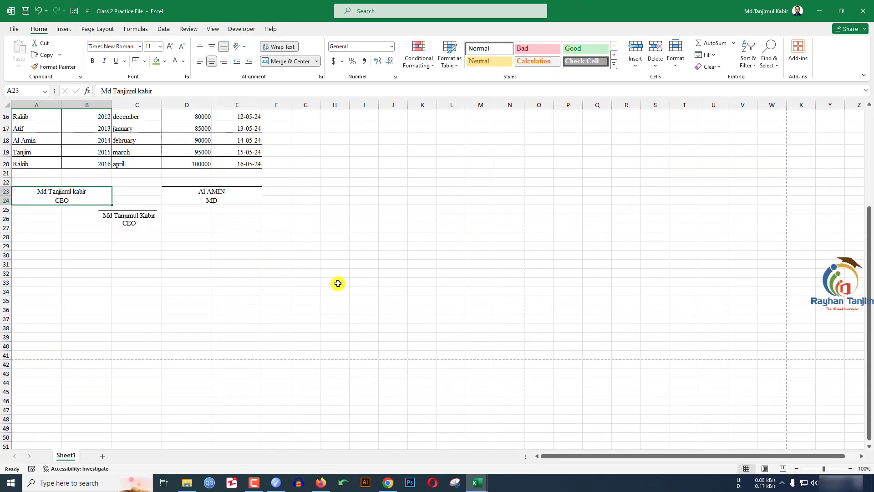
{"action": "scroll", "coordinate": [337, 283], "scroll_direction": "down", "scroll_amount": 4}
{"action": "scroll", "coordinate": [327, 283], "scroll_direction": "up", "scroll_amount": 9}
{"action": "scroll", "coordinate": [357, 279], "scroll_direction": "down", "scroll_amount": 4}
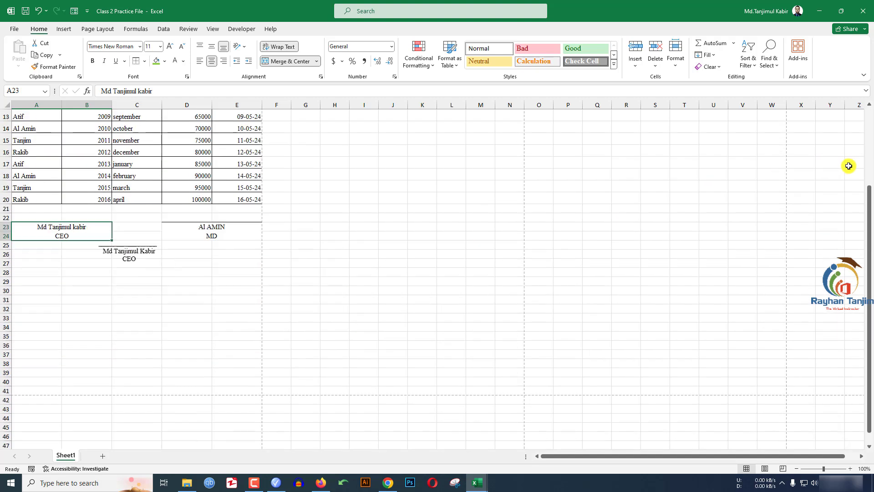
{"action": "left_click_drag", "start_coordinate": [868, 213], "coordinate": [871, 233]}
{"action": "left_click_drag", "start_coordinate": [871, 272], "coordinate": [871, 210]}
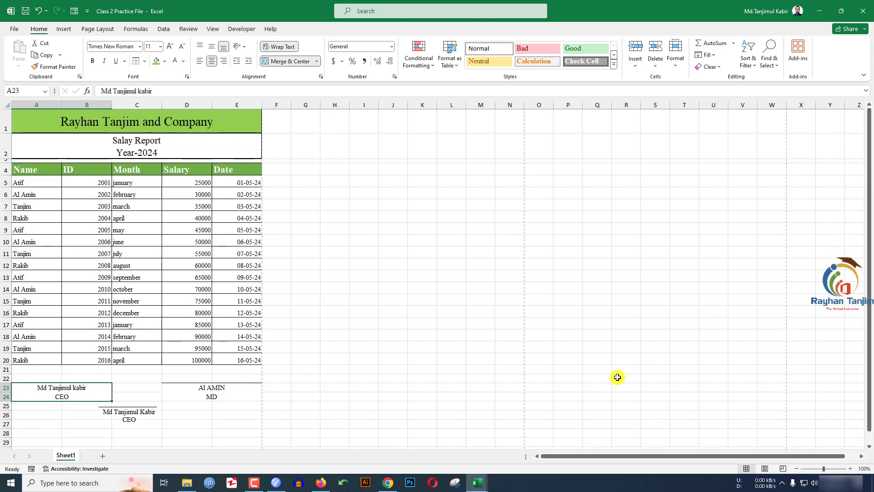
{"action": "left_click_drag", "start_coordinate": [563, 456], "coordinate": [674, 456]}
{"action": "left_click_drag", "start_coordinate": [578, 456], "coordinate": [751, 457]}
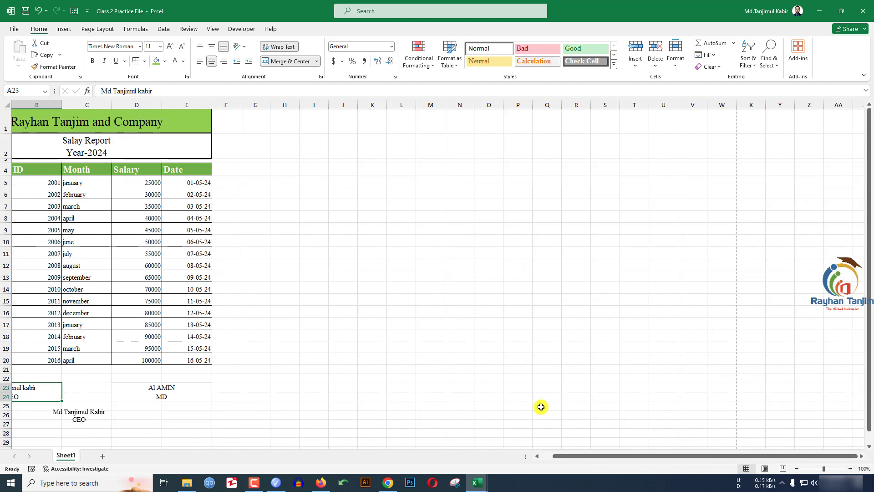
{"action": "left_click_drag", "start_coordinate": [578, 455], "coordinate": [544, 455]}
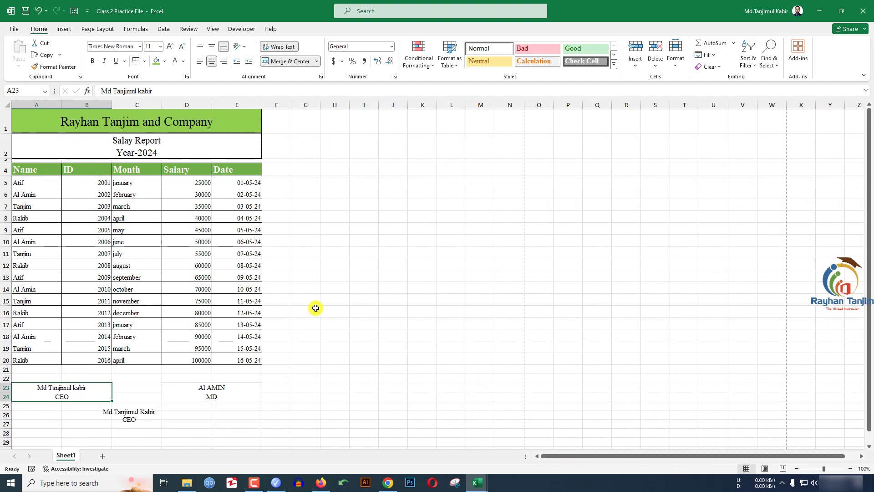